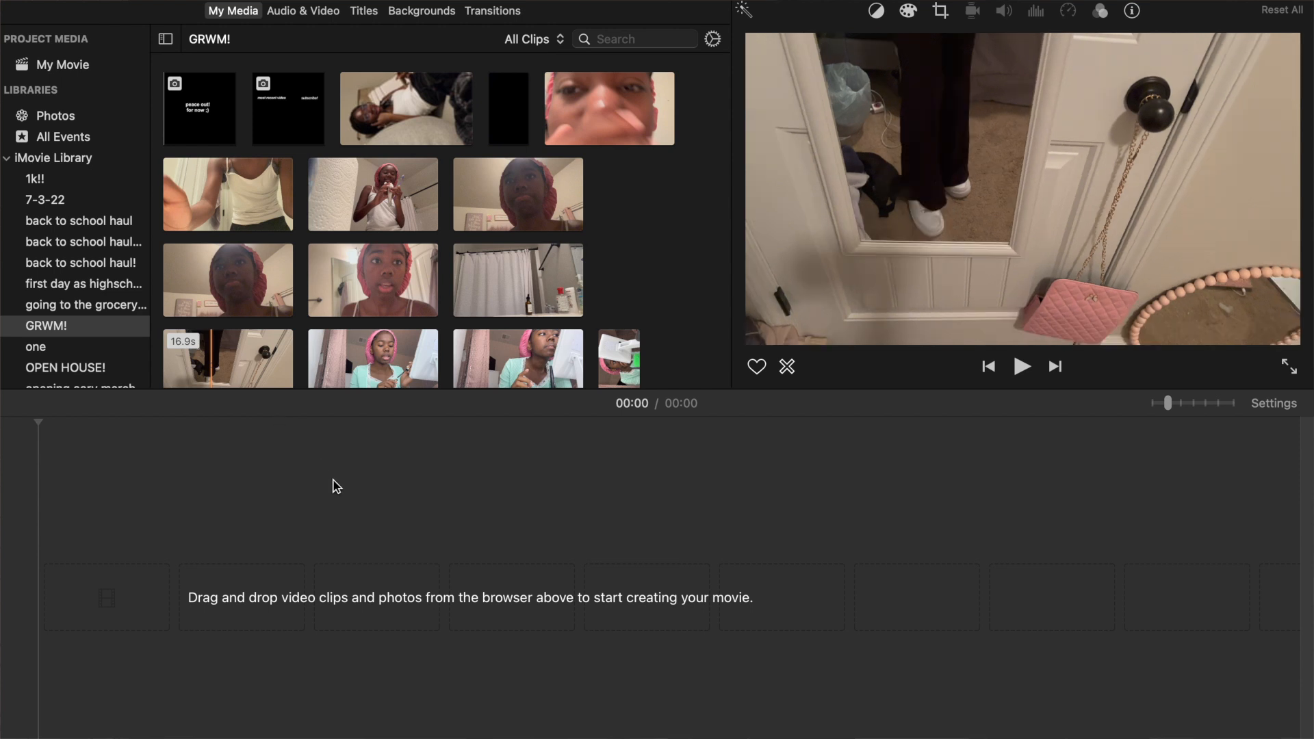
# Add the 3.8-minute makeup clip from the GRWM! event to the empty timeline and enlarge the timeline view.
pyautogui.click(418, 606)
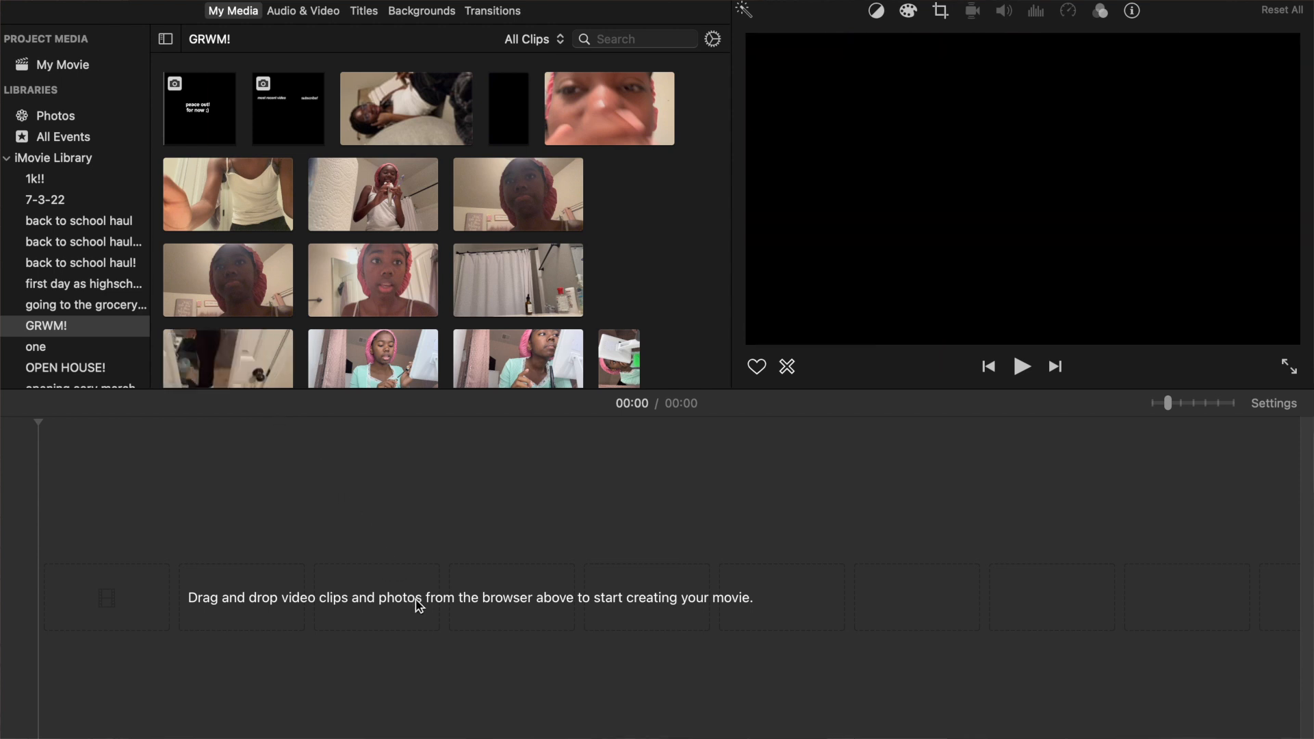
pyautogui.moveTo(685, 738)
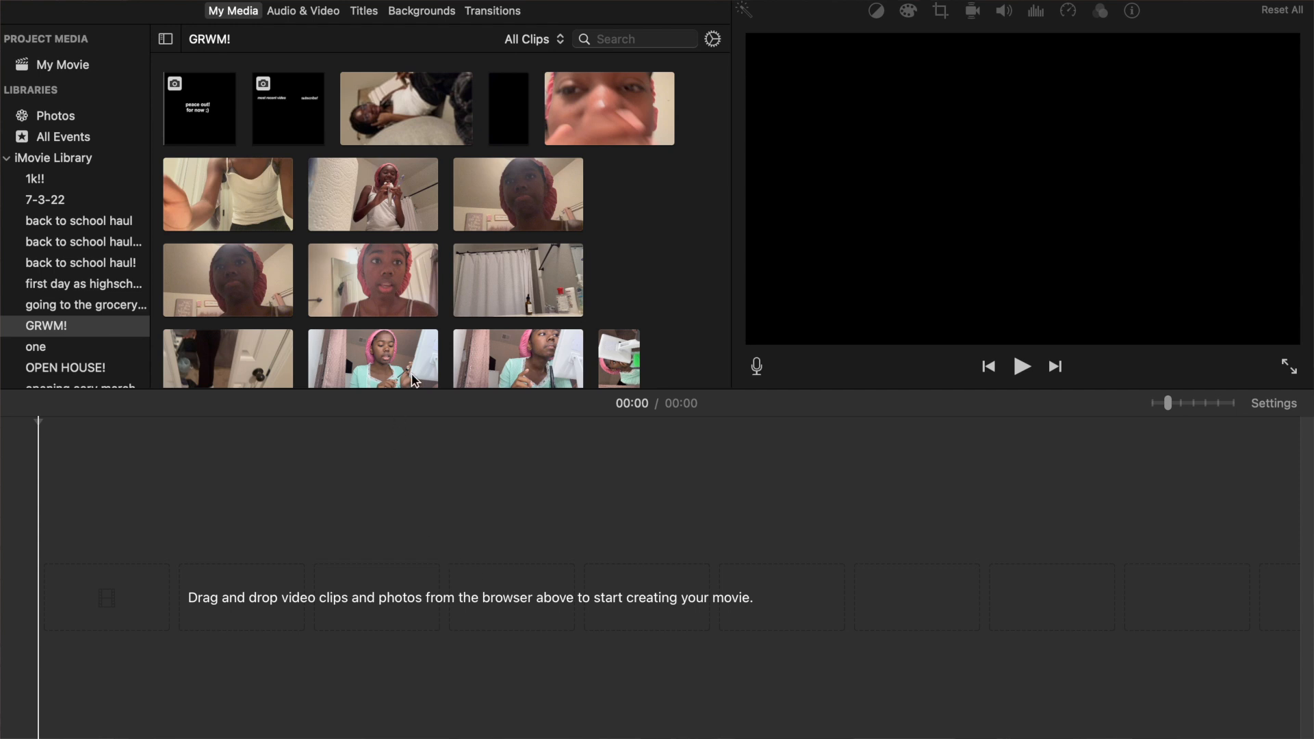
pyautogui.scroll(-2, 496, 233)
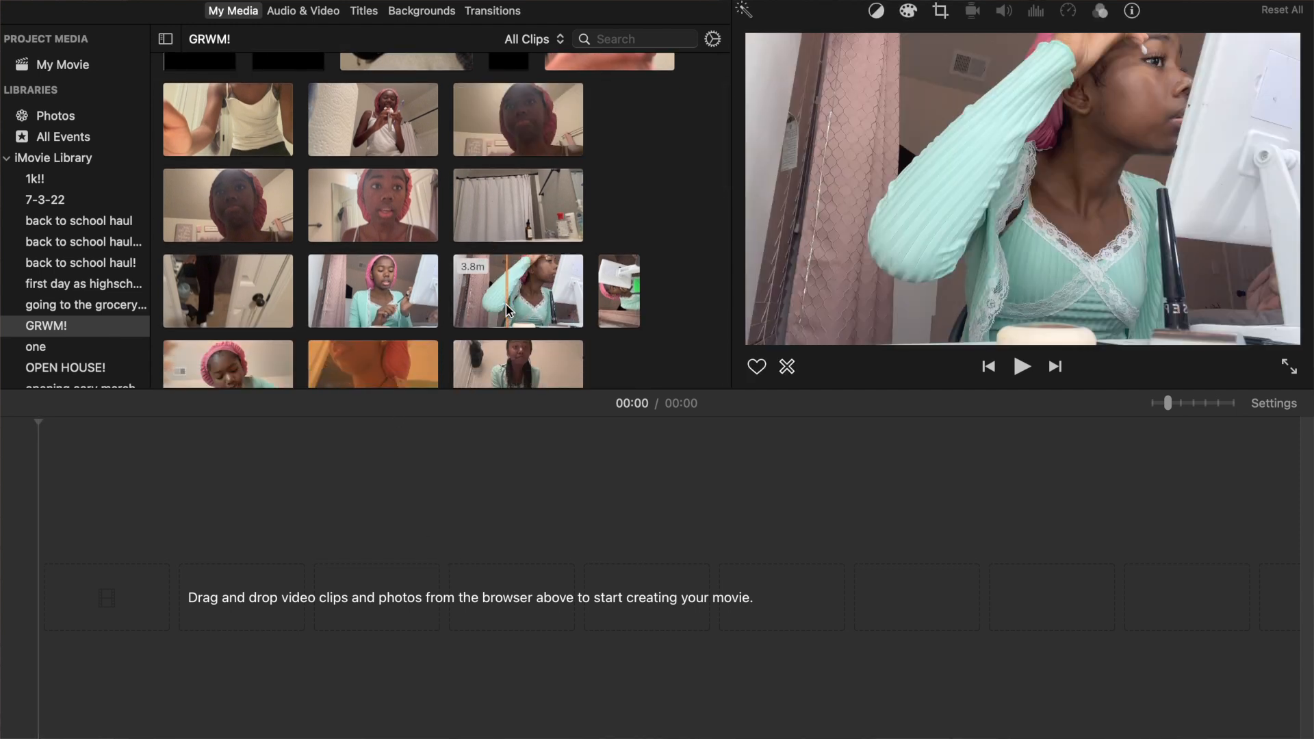
pyautogui.moveTo(505, 319); pyautogui.dragTo(431, 558)
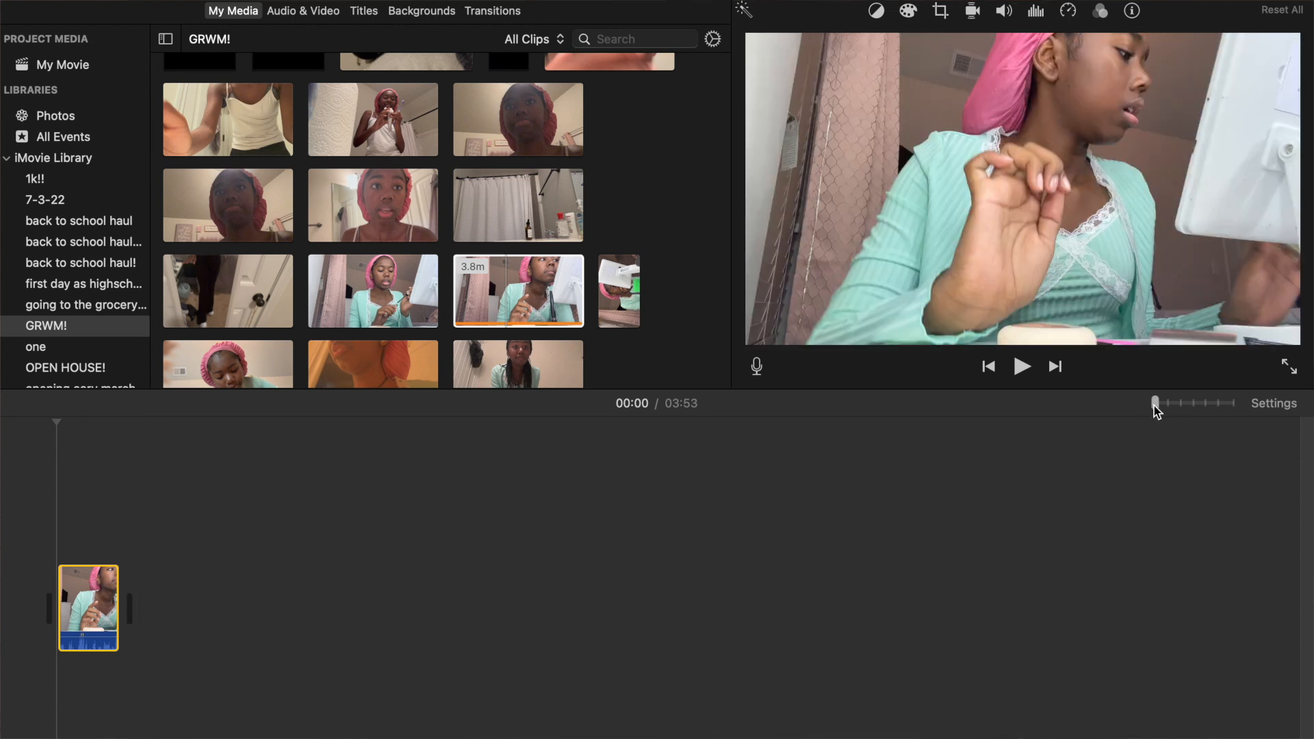
pyautogui.moveTo(1160, 405); pyautogui.dragTo(1218, 406)
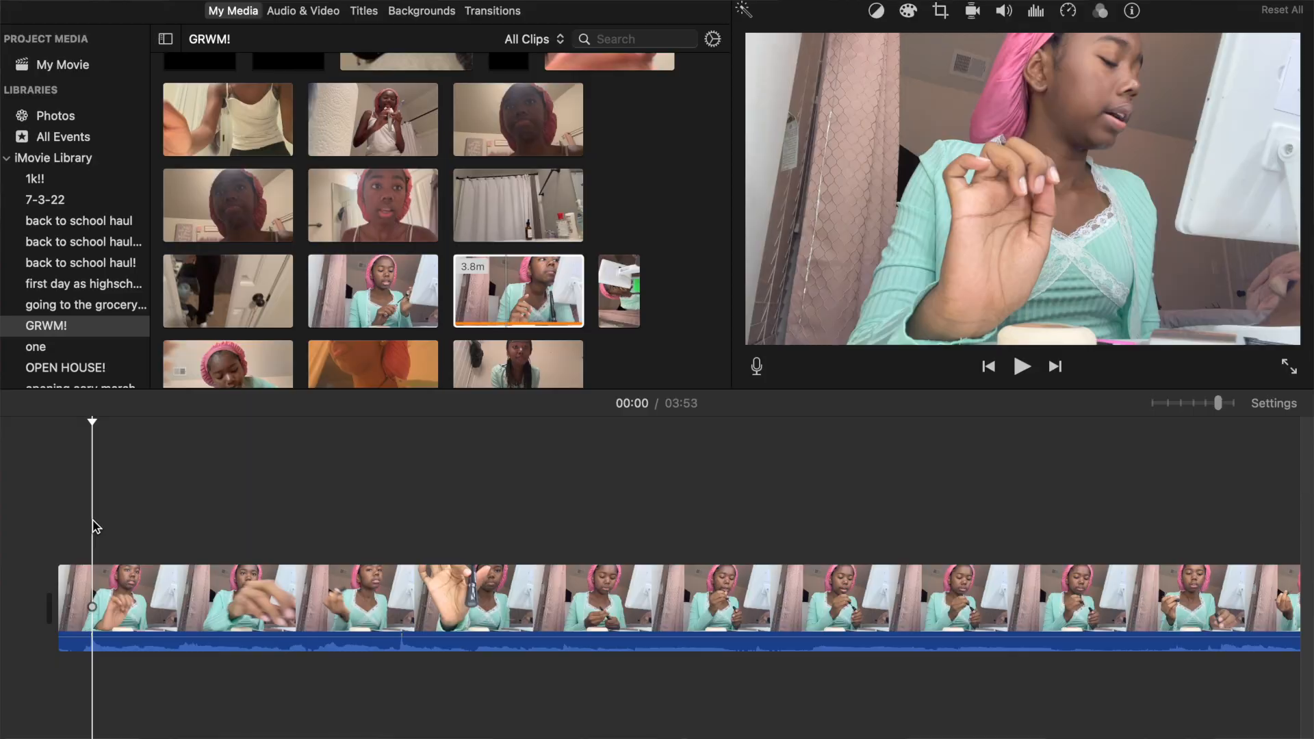
# Play the clip's opening to find the first unwanted moment and split the clip at about 00:08.
pyautogui.press('space')
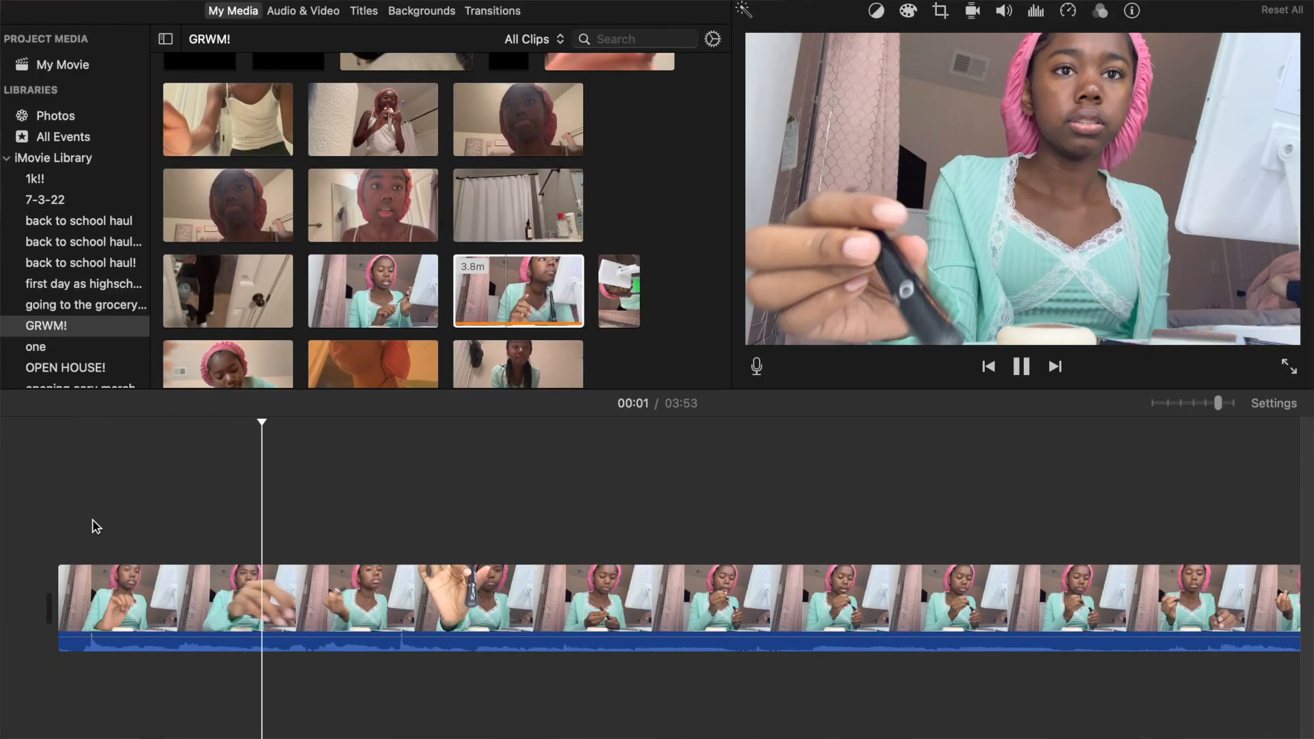
pyautogui.press('XF86AudioRaiseVolume')
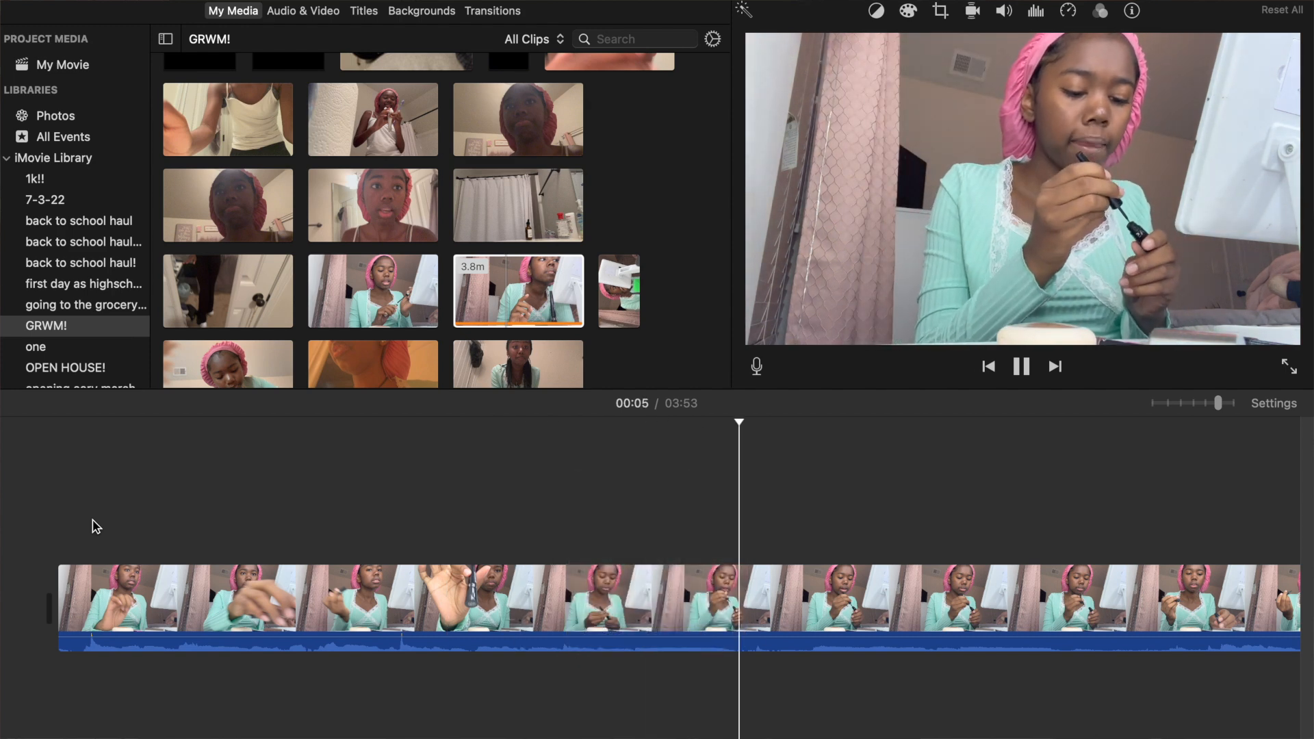
pyautogui.hscroll(4, 96, 527)
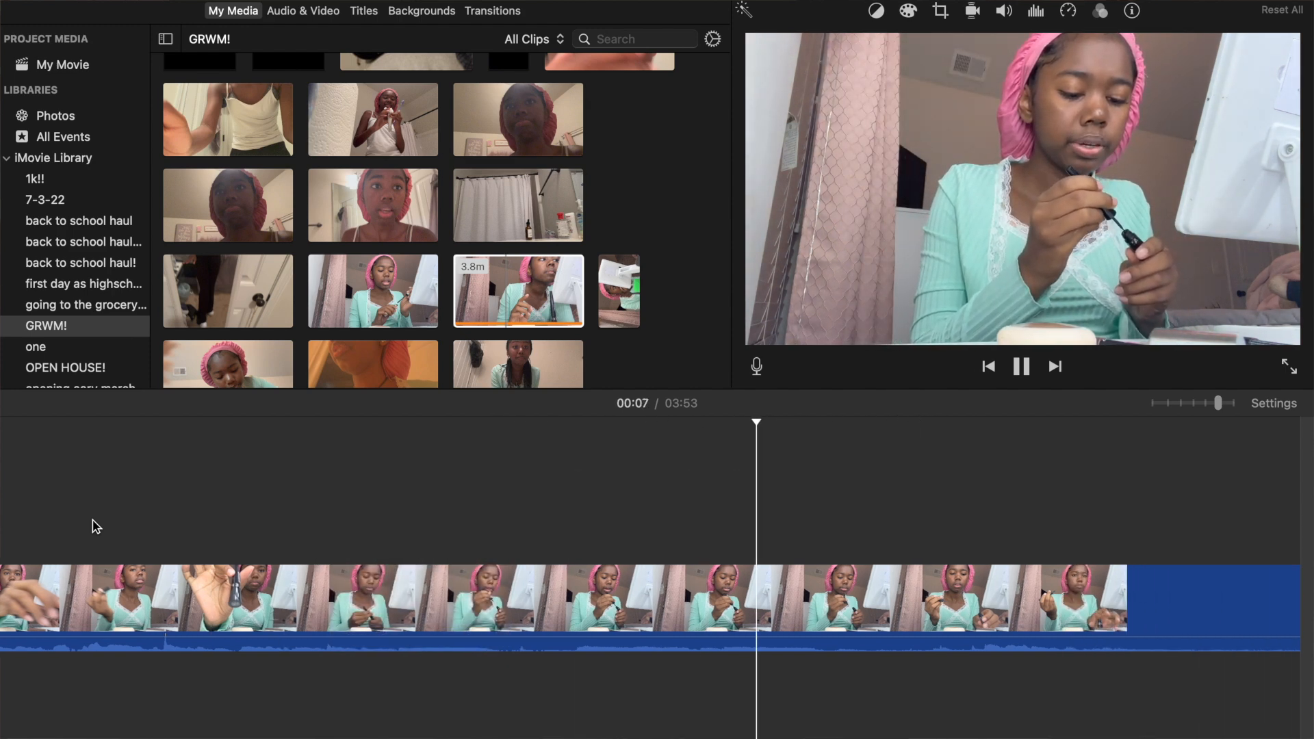
pyautogui.press('space')
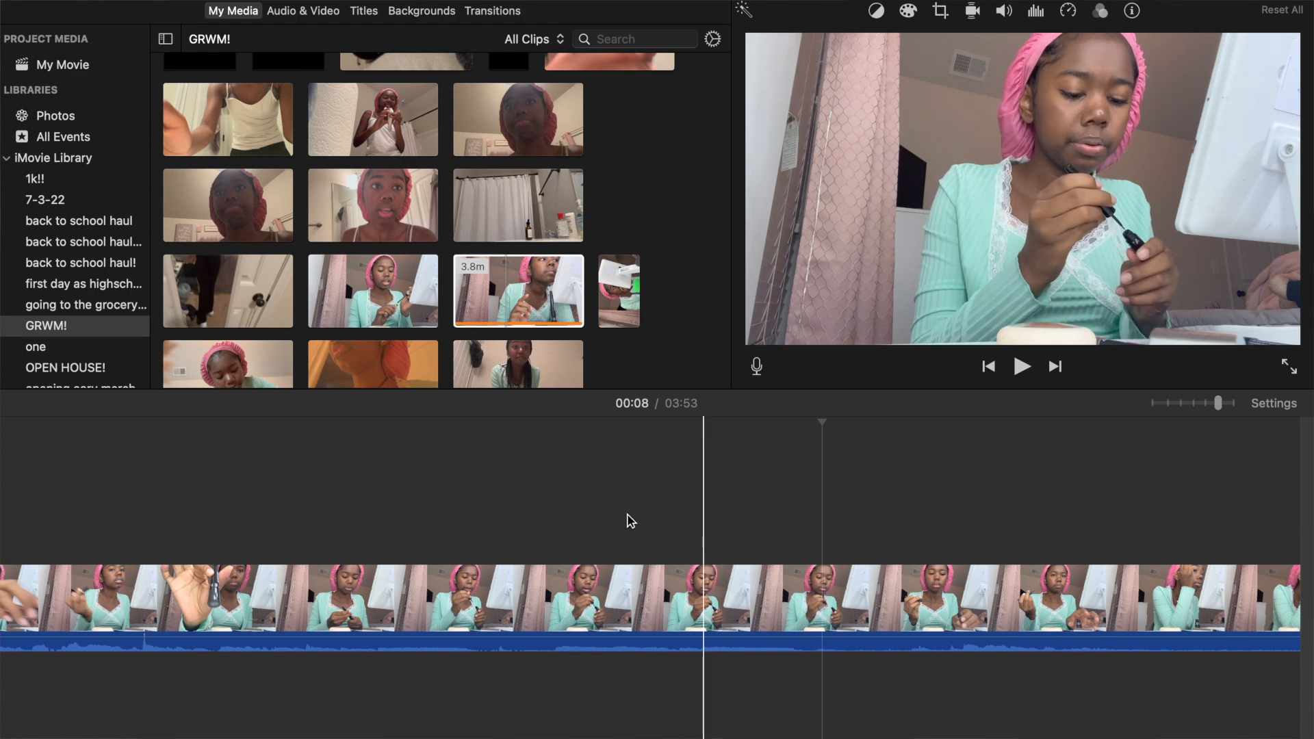
pyautogui.click(678, 533)
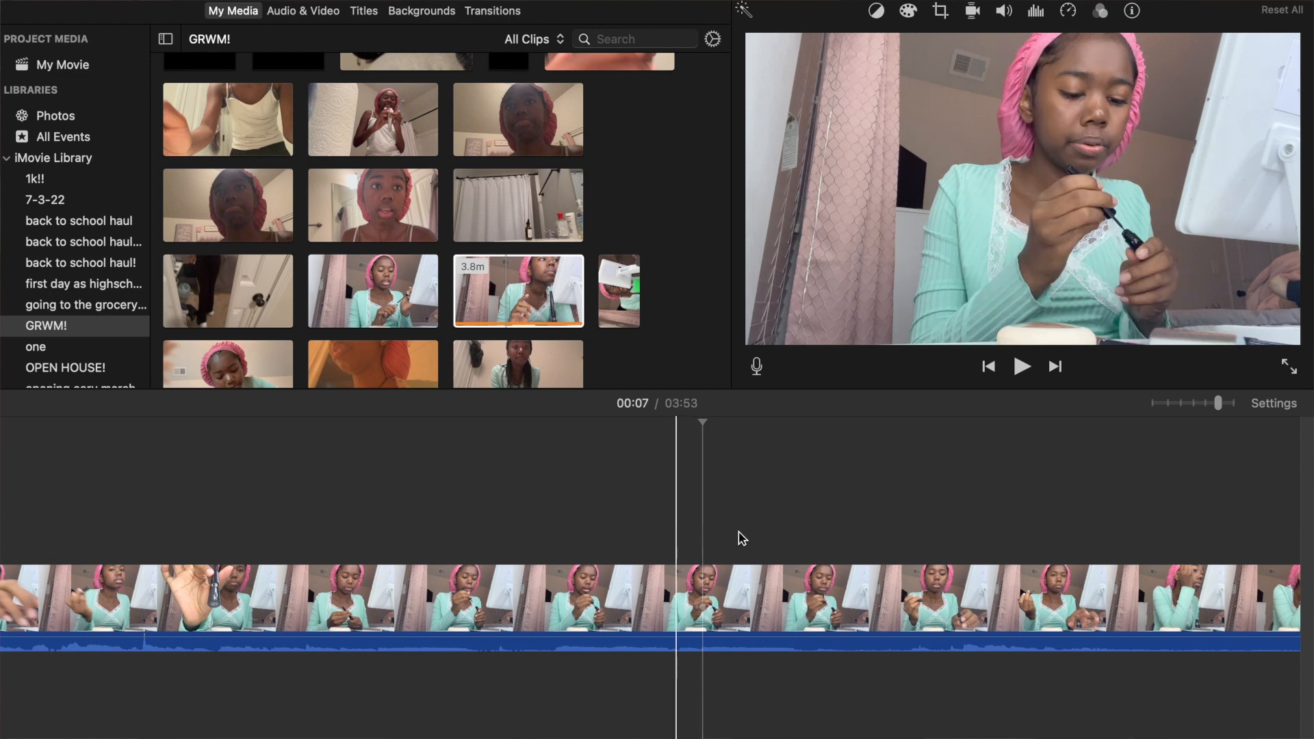
pyautogui.press('space')
pyautogui.press('space')
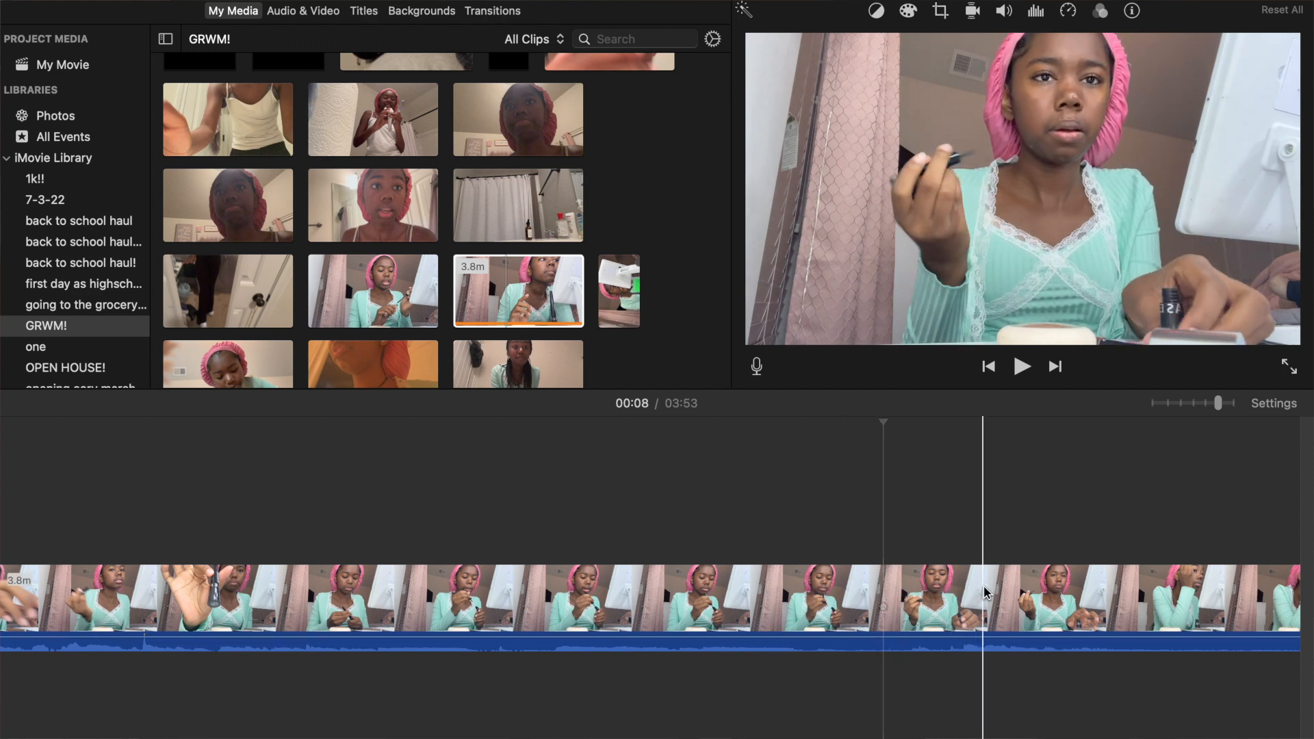
pyautogui.click(885, 597)
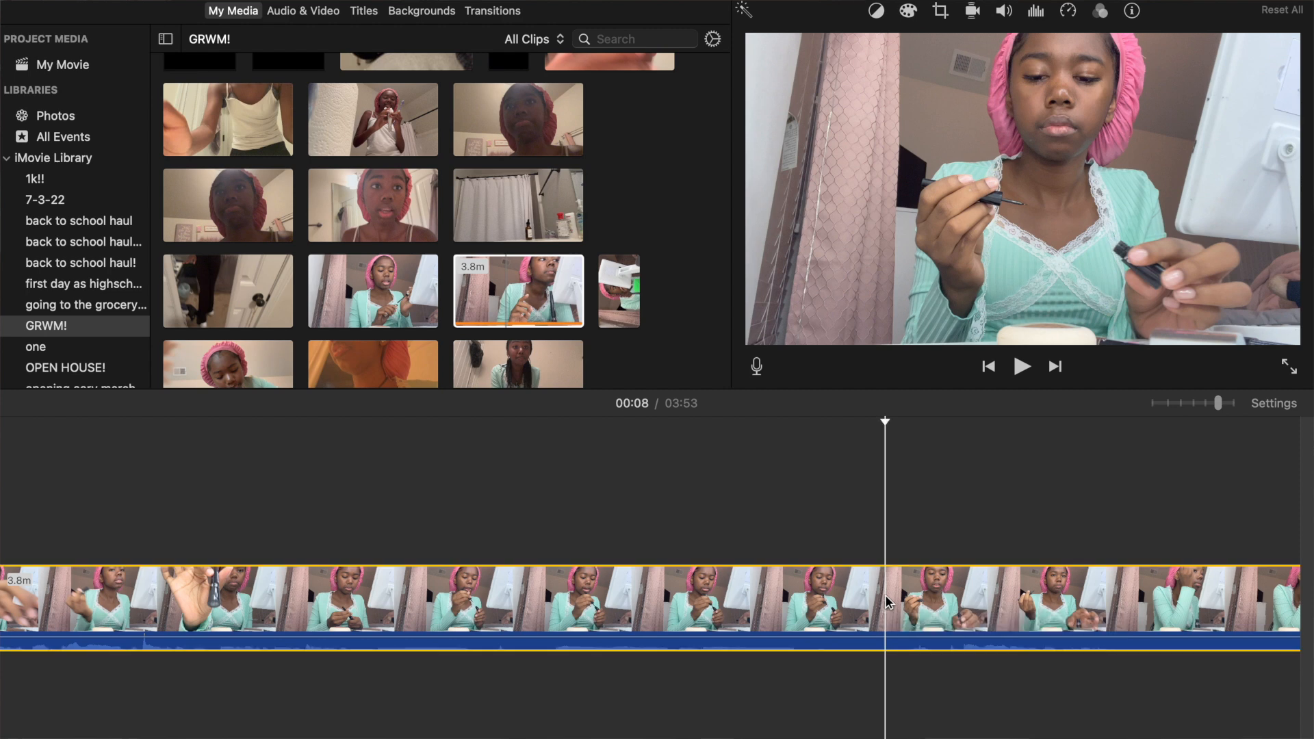
pyautogui.rightClick(886, 597)
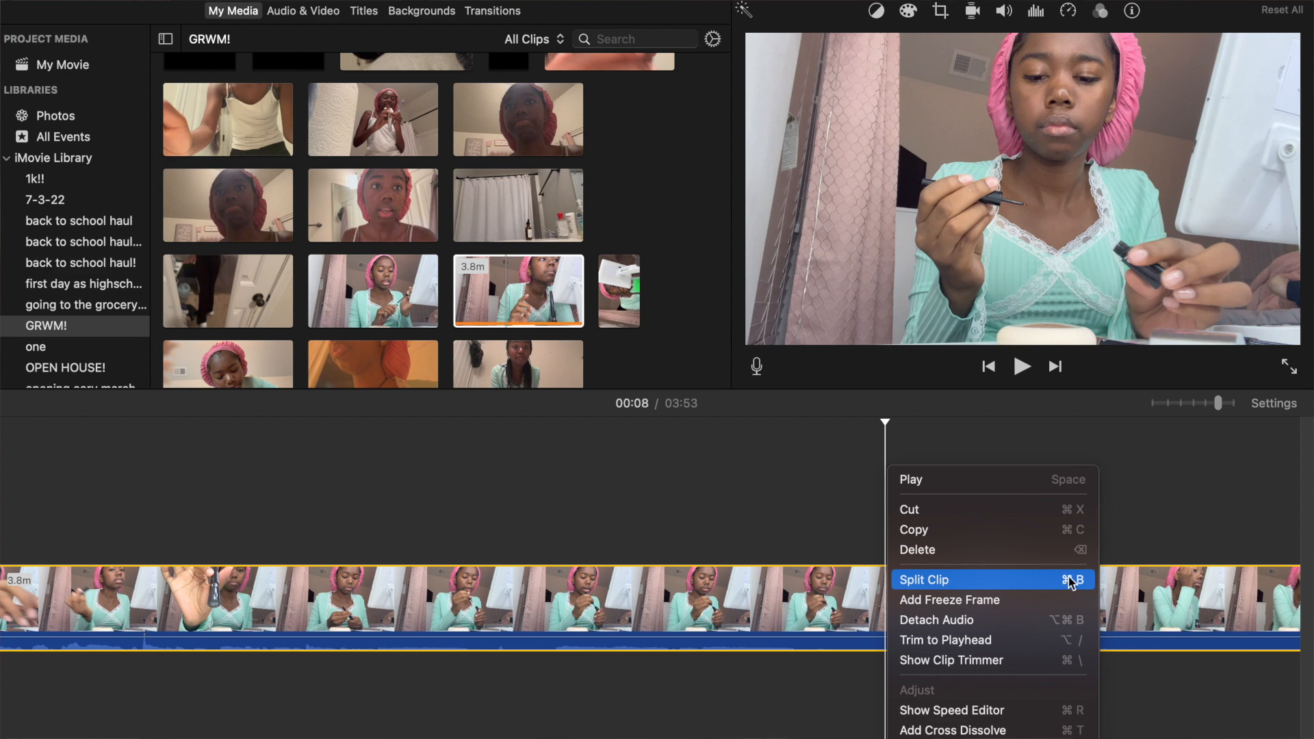
pyautogui.click(998, 582)
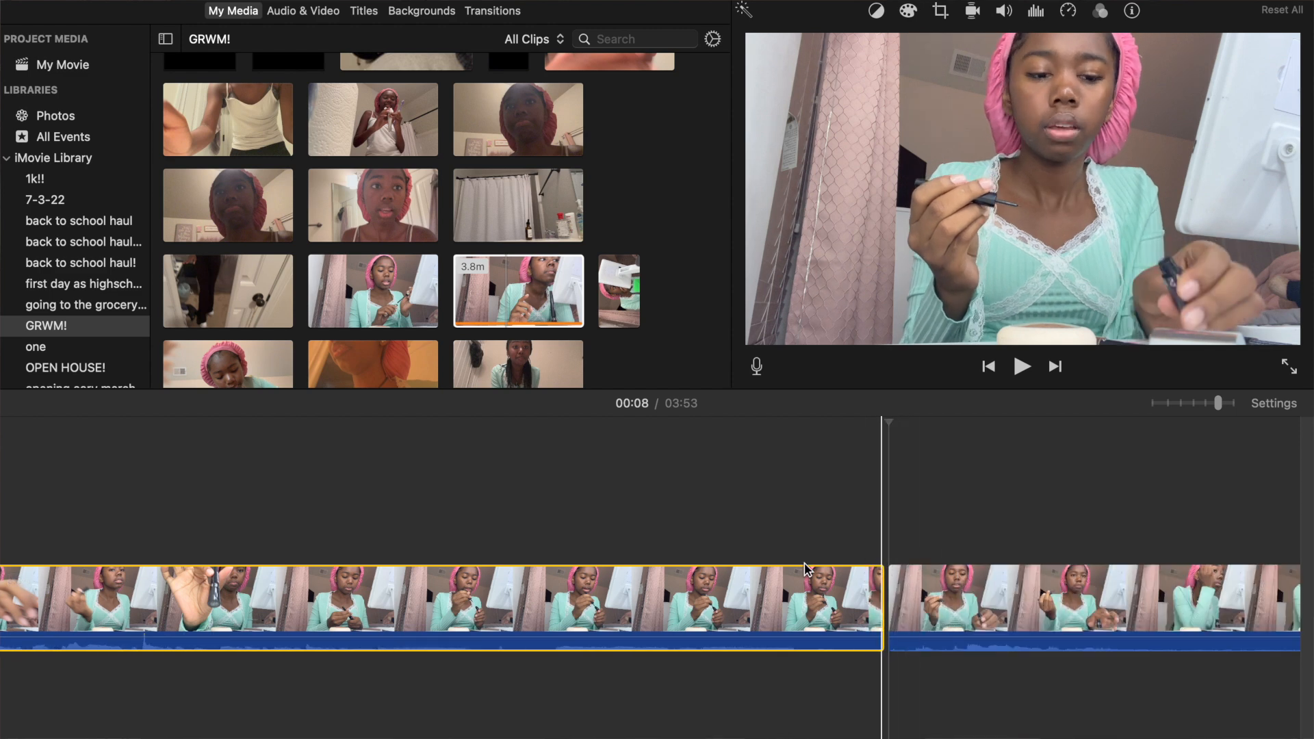
# Split the second clip at about 00:09, roughly one second after the first cut, and delete the short segment between the cuts.
pyautogui.press('space')
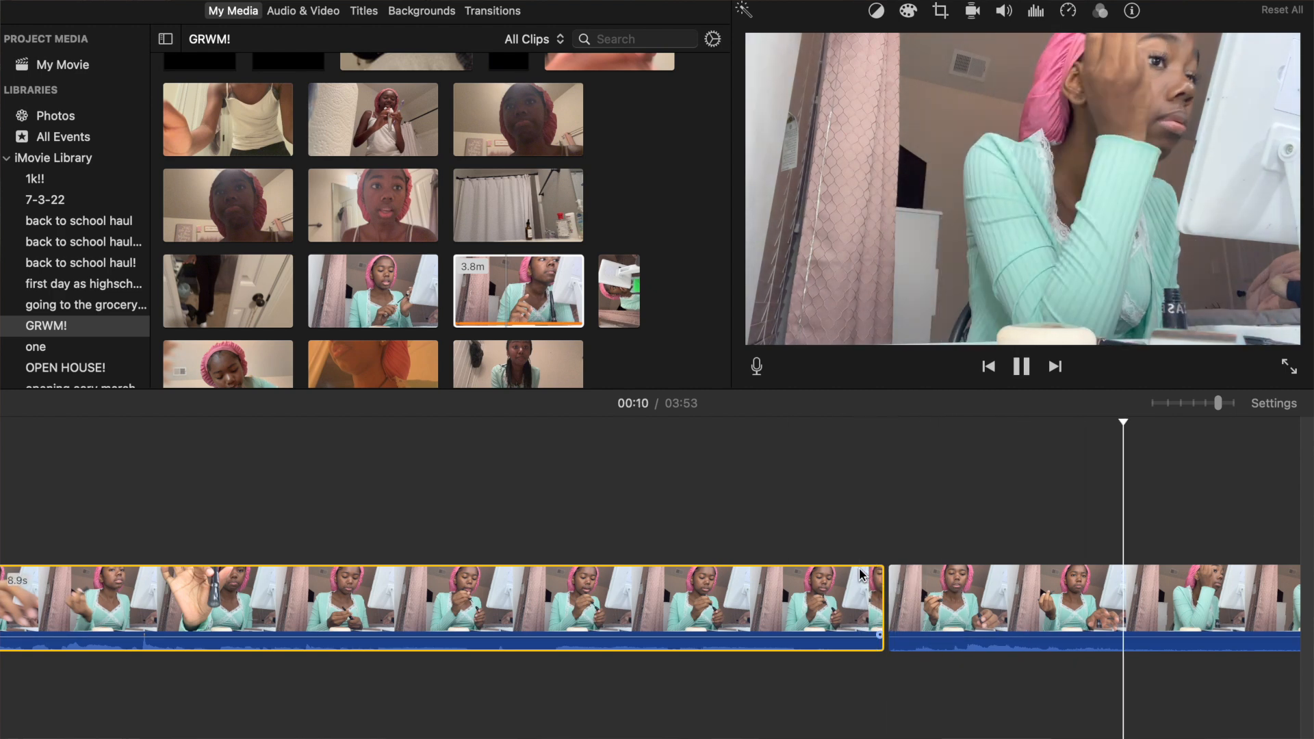
pyautogui.press('space')
pyautogui.click(871, 580)
pyautogui.press('space')
pyautogui.press('space')
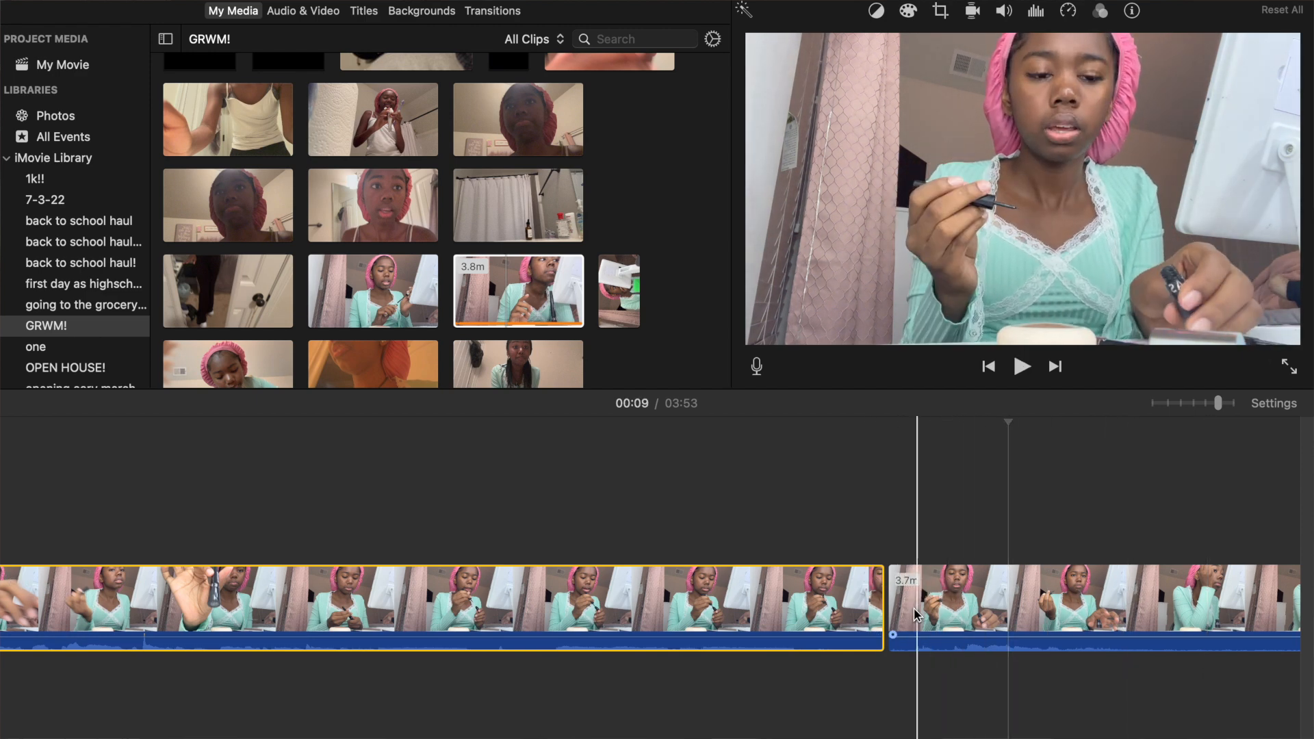
pyautogui.rightClick(952, 616)
pyautogui.click(972, 580)
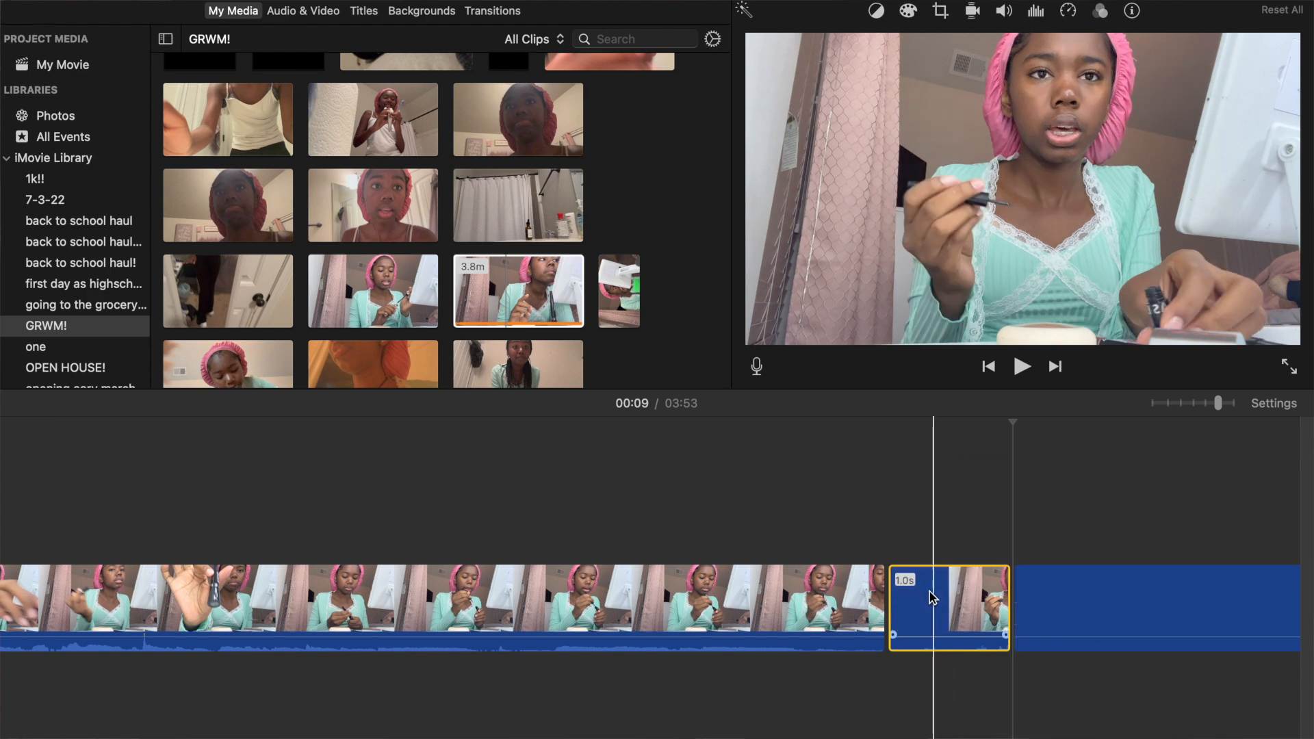
pyautogui.click(930, 592)
pyautogui.press('Delete')
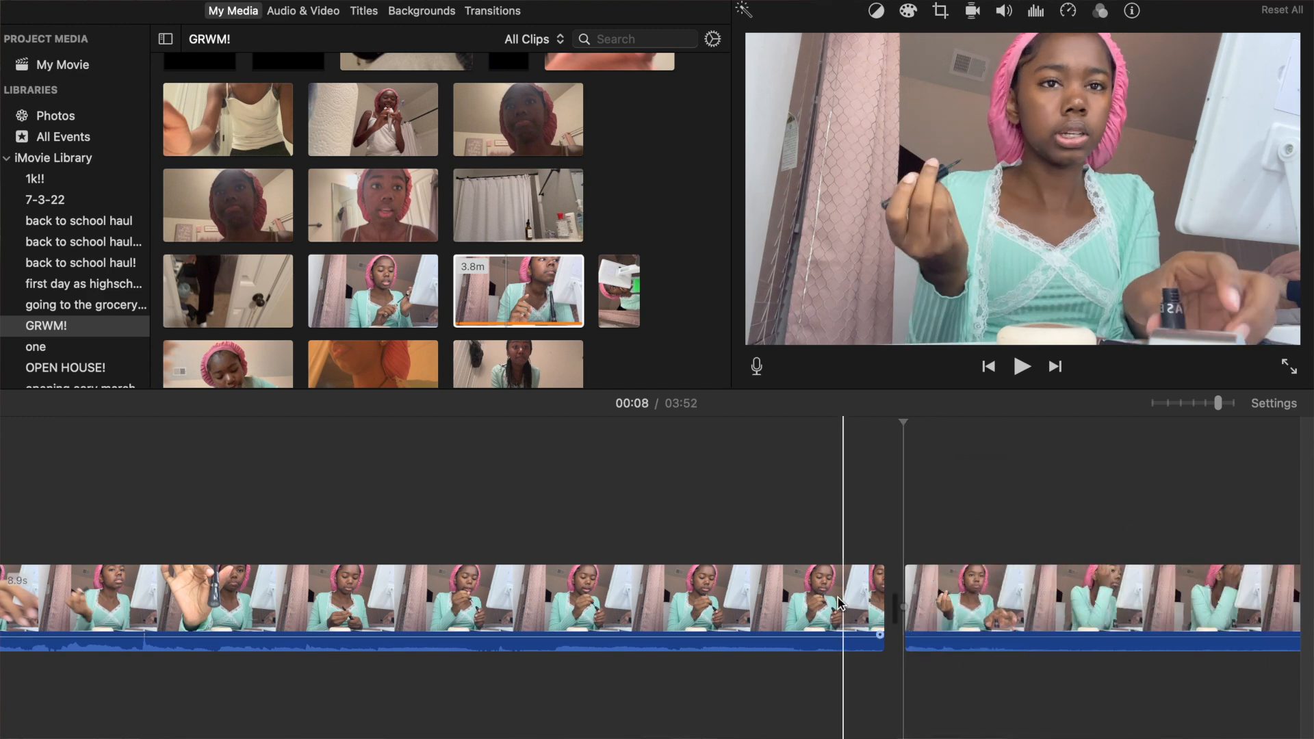
# Play across the first join and slightly adjust the start edge of the clip following it.
pyautogui.click(829, 607)
pyautogui.press('space')
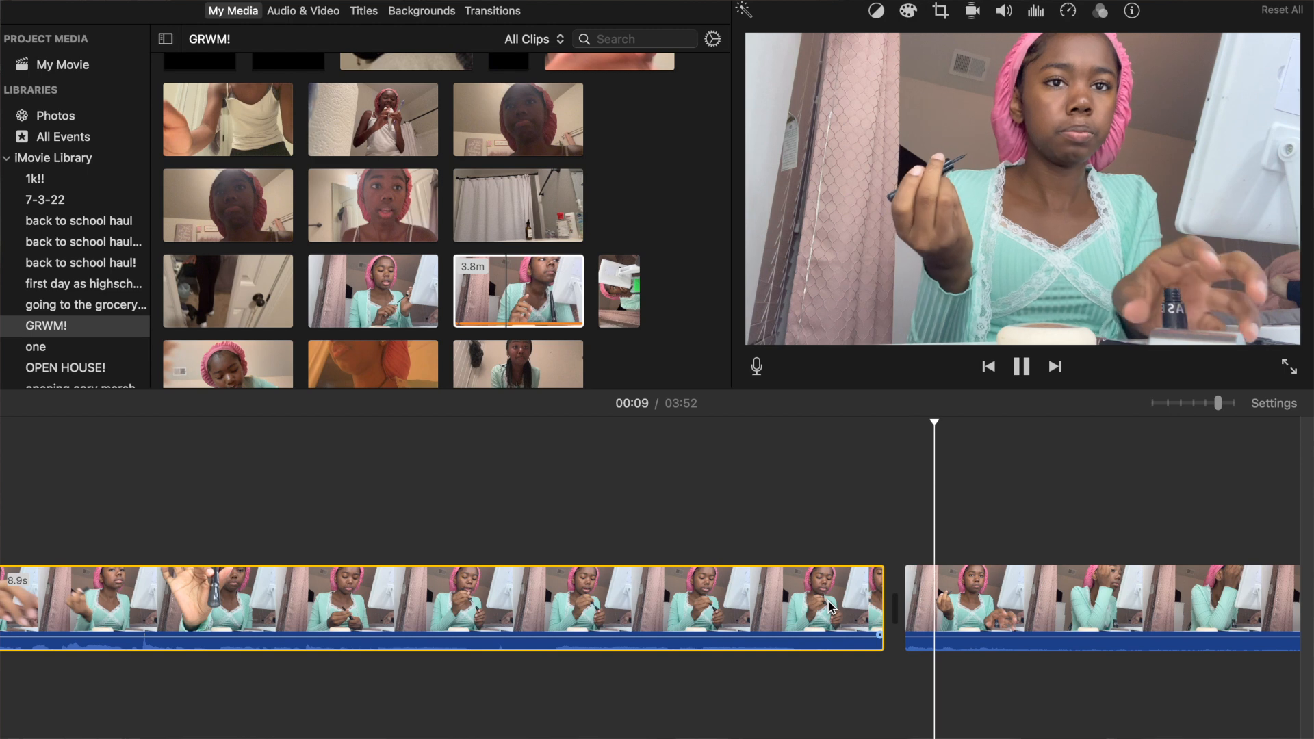
pyautogui.press('space')
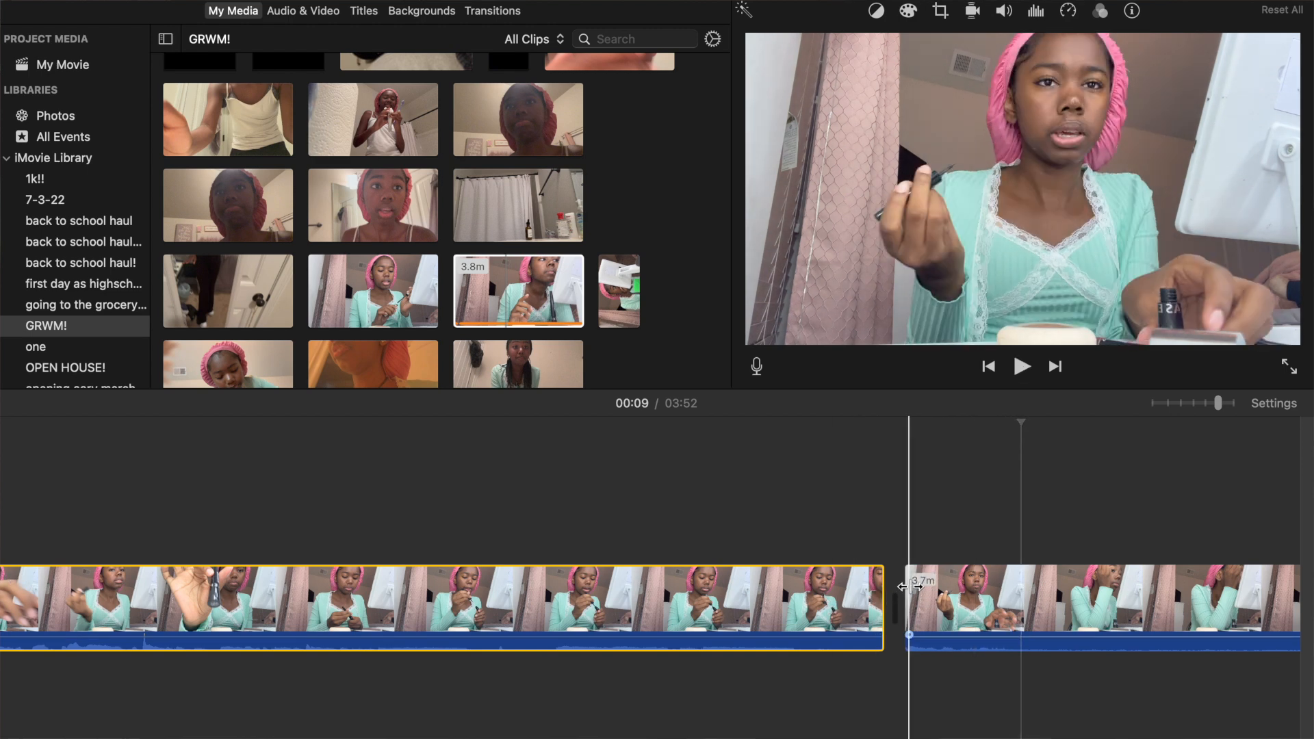
pyautogui.moveTo(907, 590); pyautogui.dragTo(889, 592)
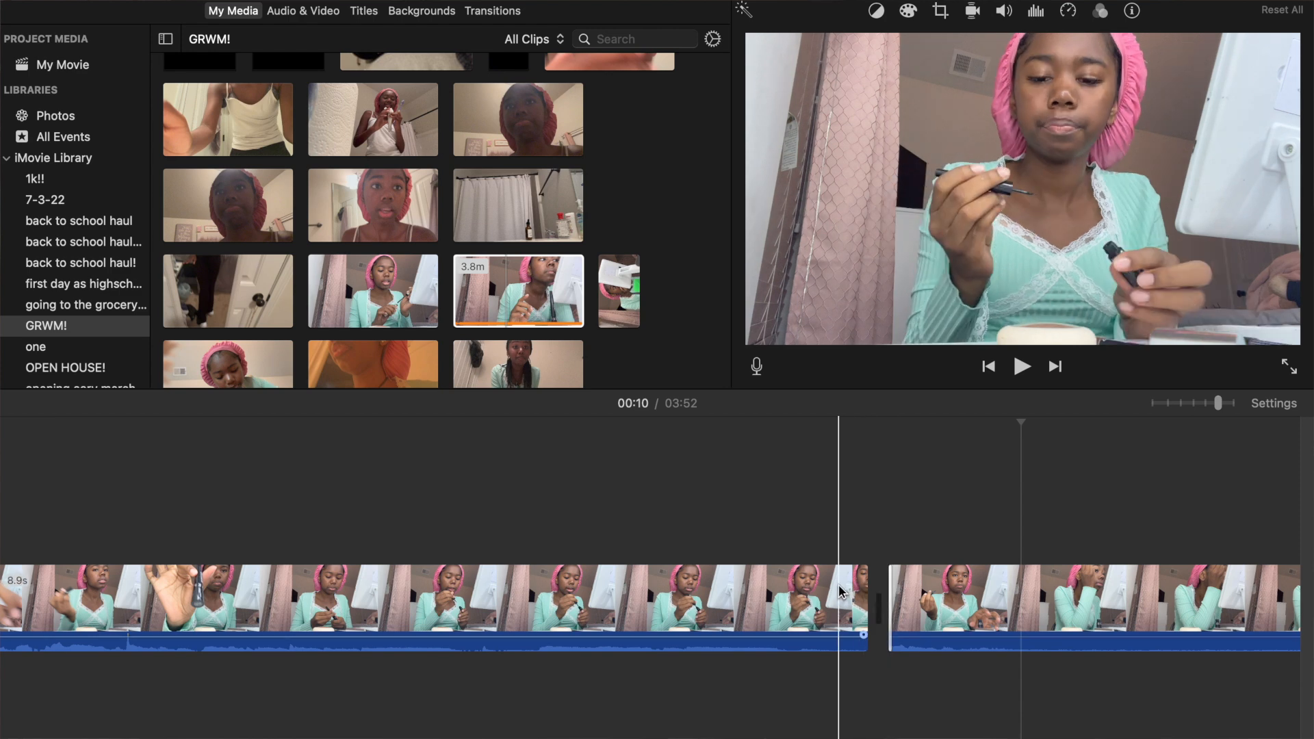
pyautogui.press('space')
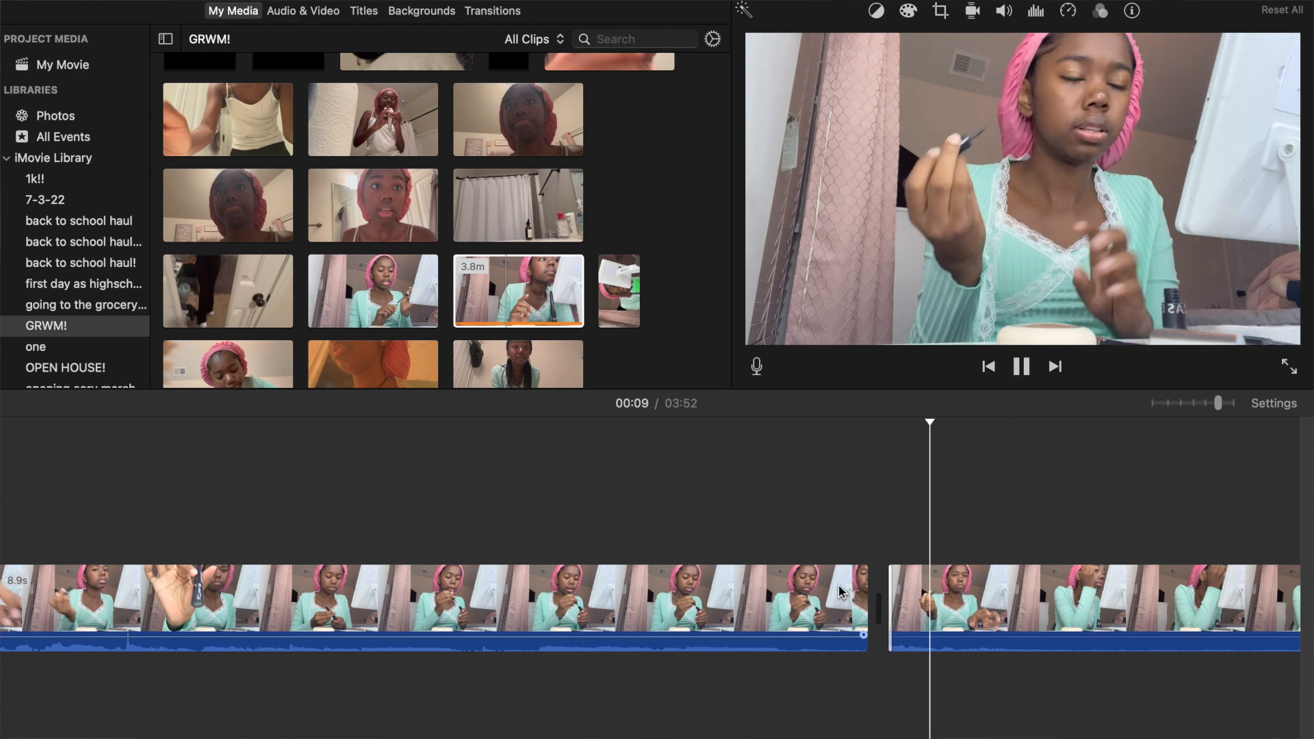
pyautogui.press('space')
# Play the footage near the end of the timeline and split the long clip at about 03:43, before the camera is moved.
pyautogui.hscroll(5, 841, 592)
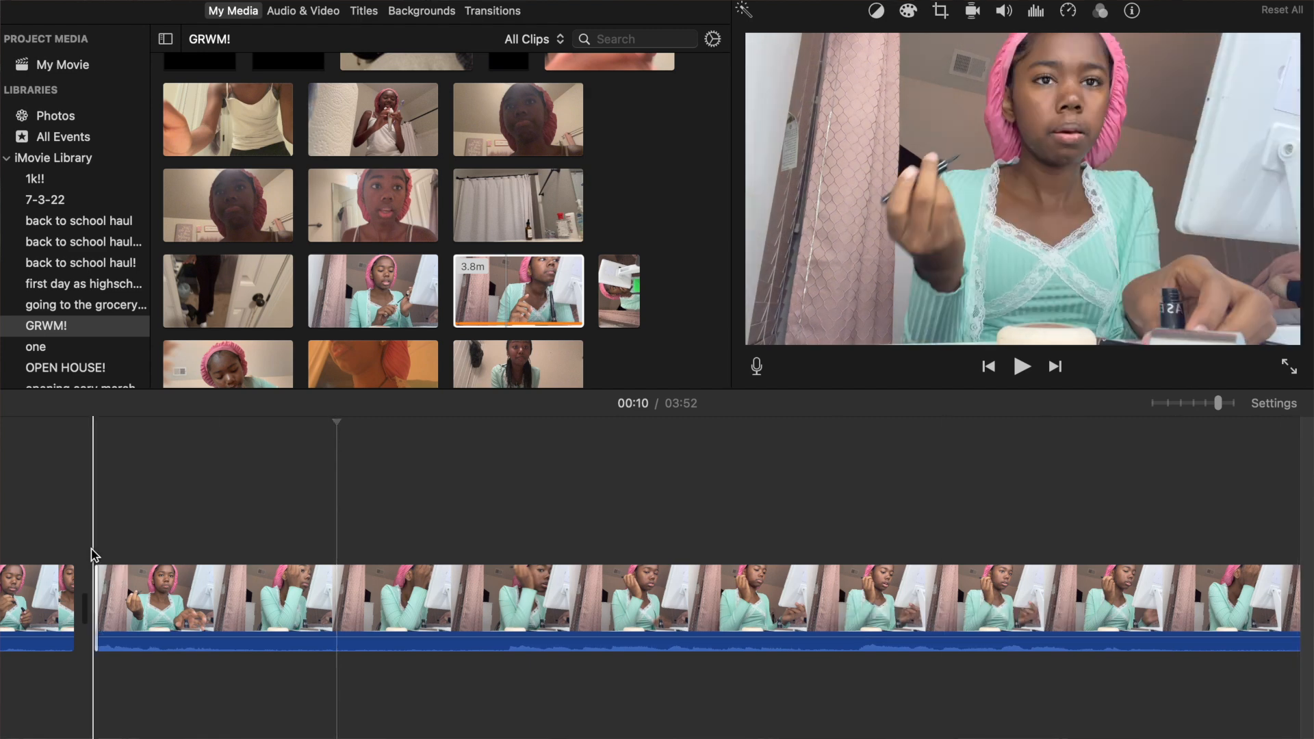
pyautogui.hscroll(5, 93, 555)
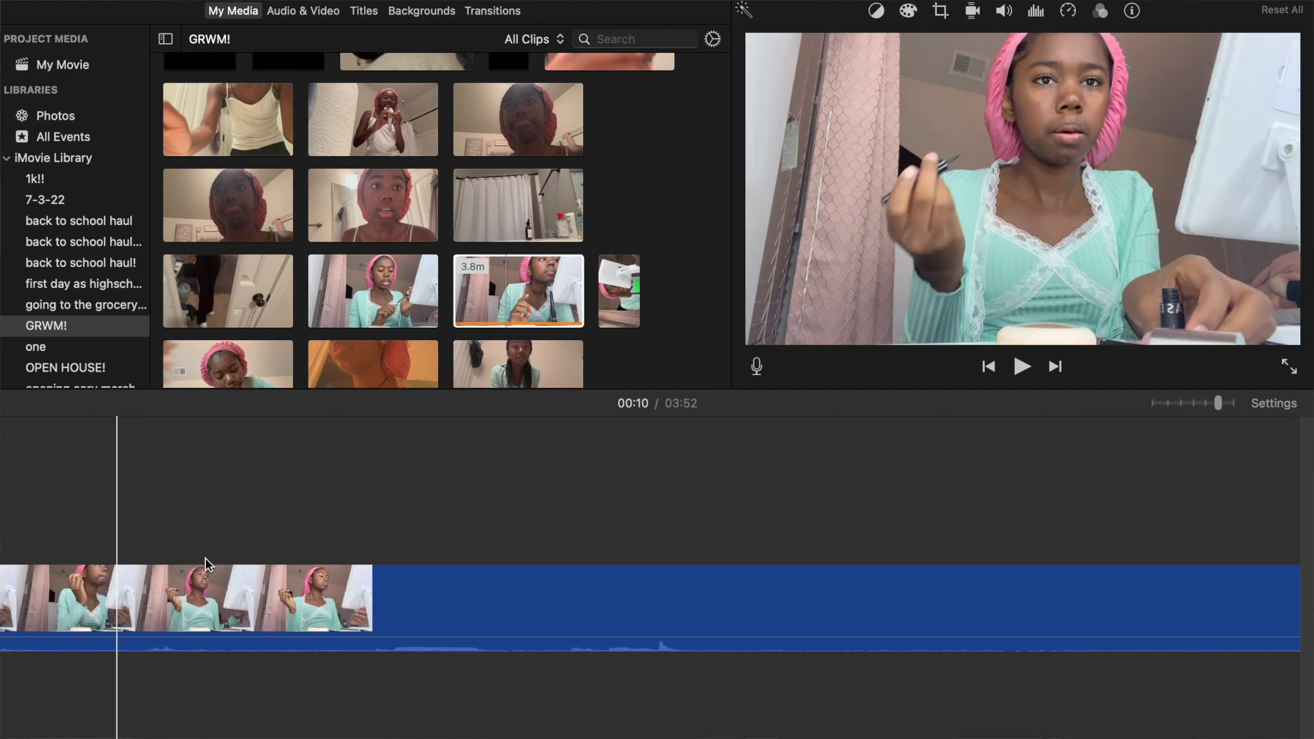
pyautogui.hscroll(2, 357, 572)
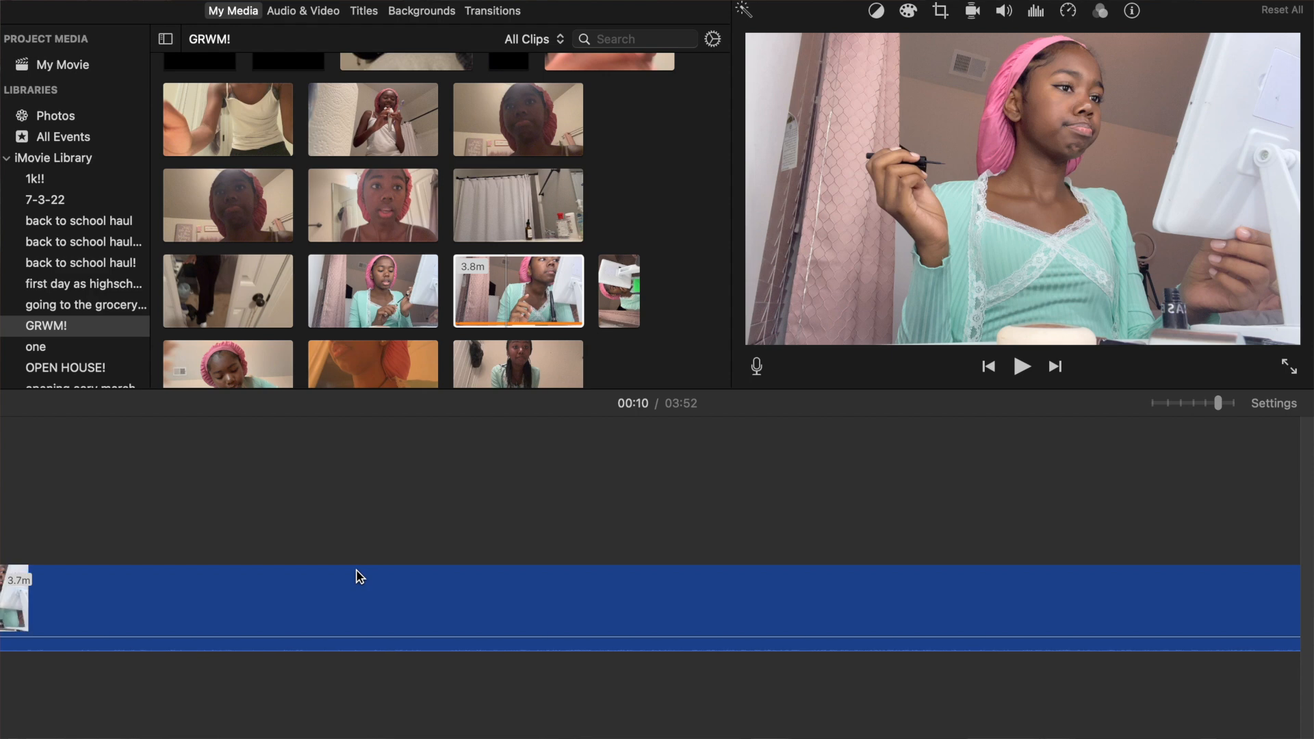
pyautogui.hscroll(2, 356, 575)
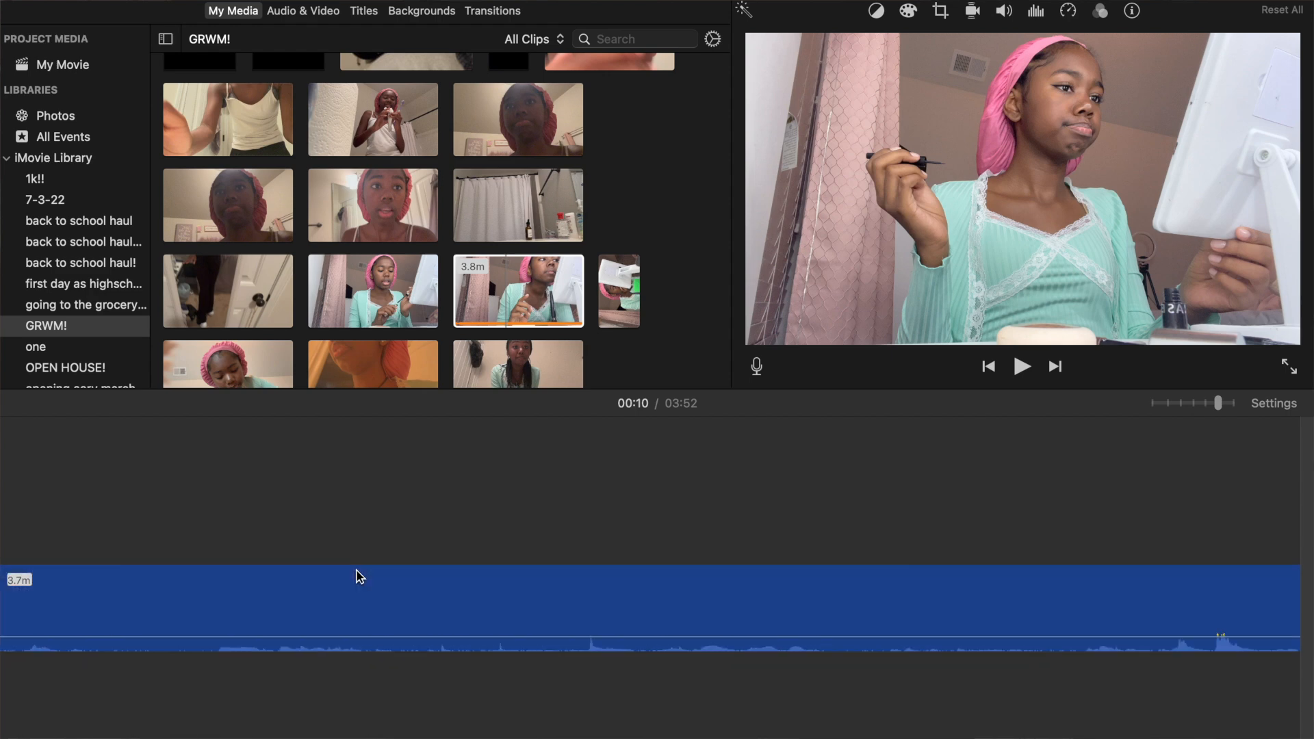
pyautogui.click(539, 595)
pyautogui.press('space')
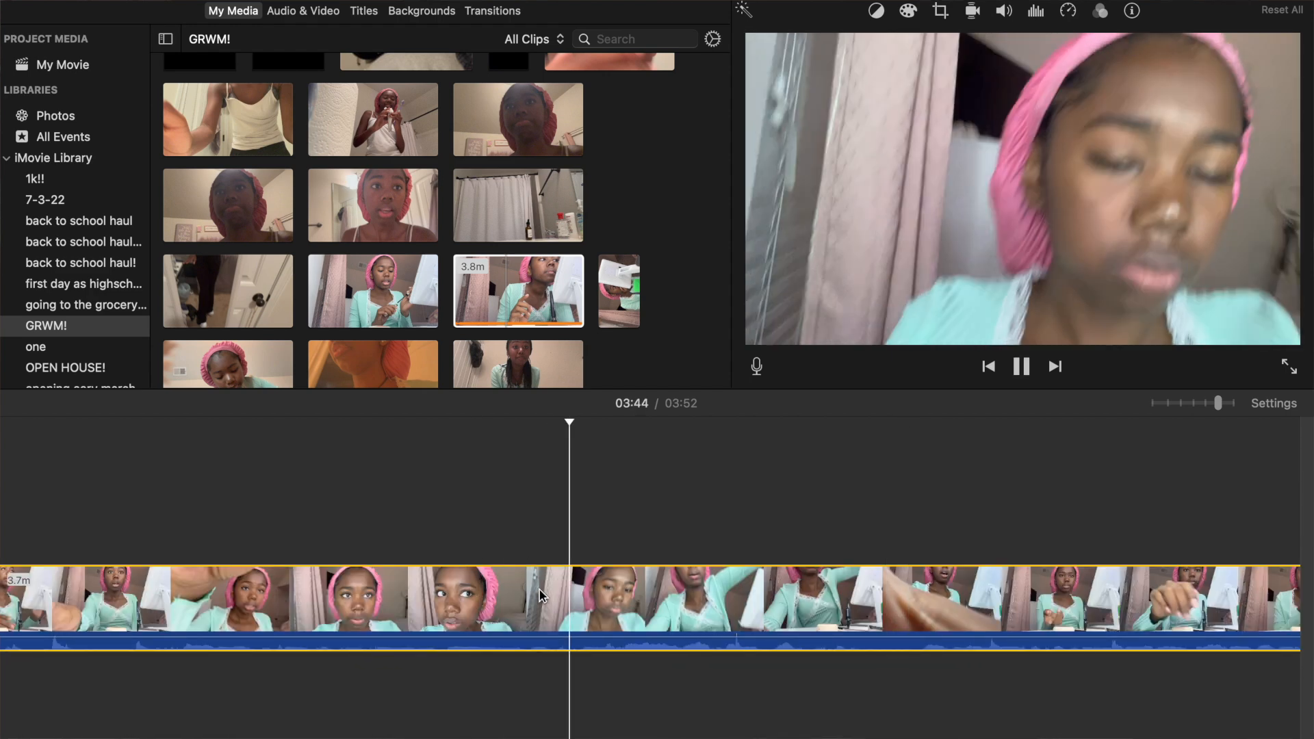
pyautogui.press('space')
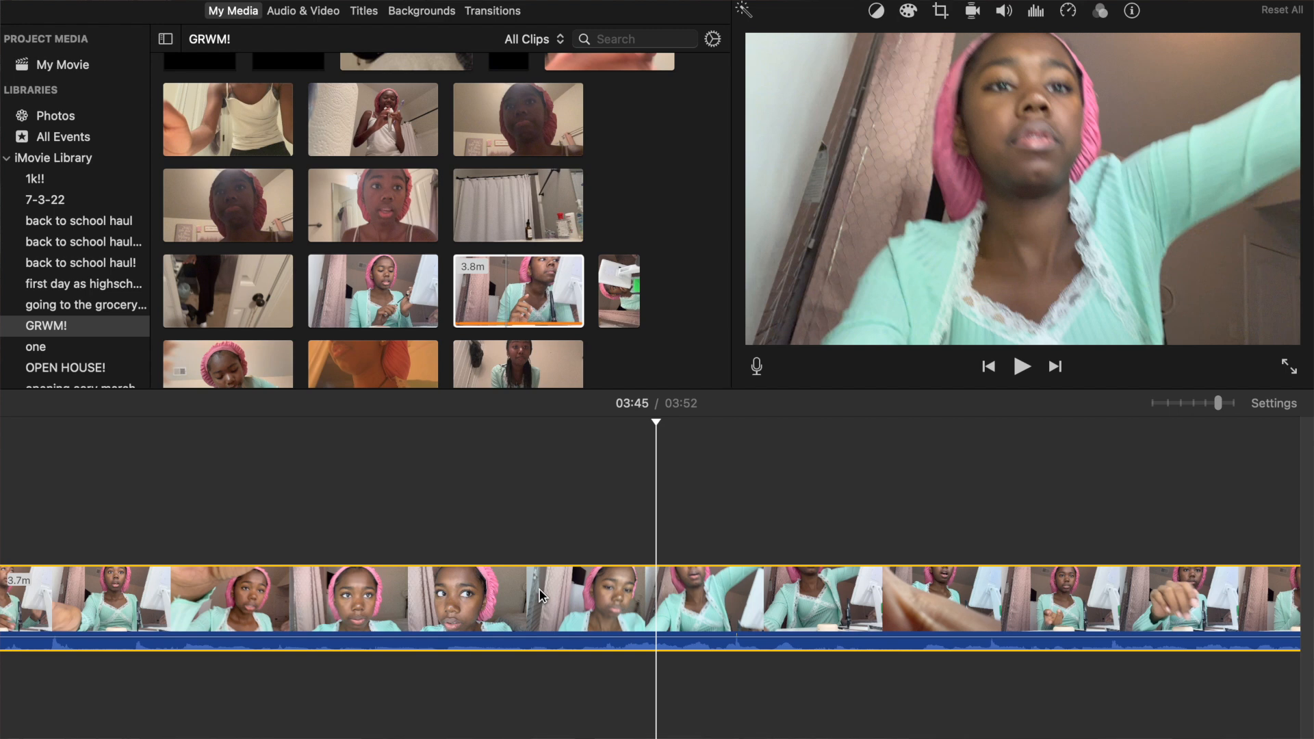
pyautogui.click(432, 616)
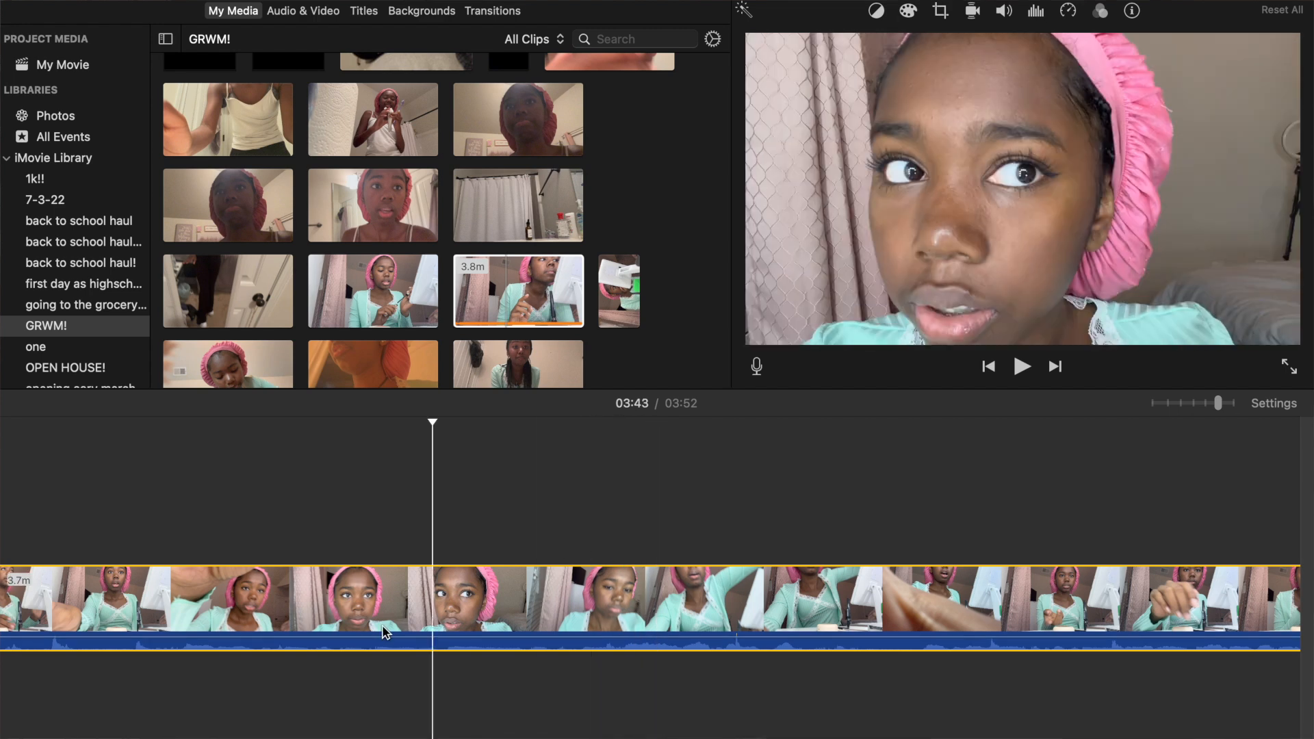
pyautogui.rightClick(430, 628)
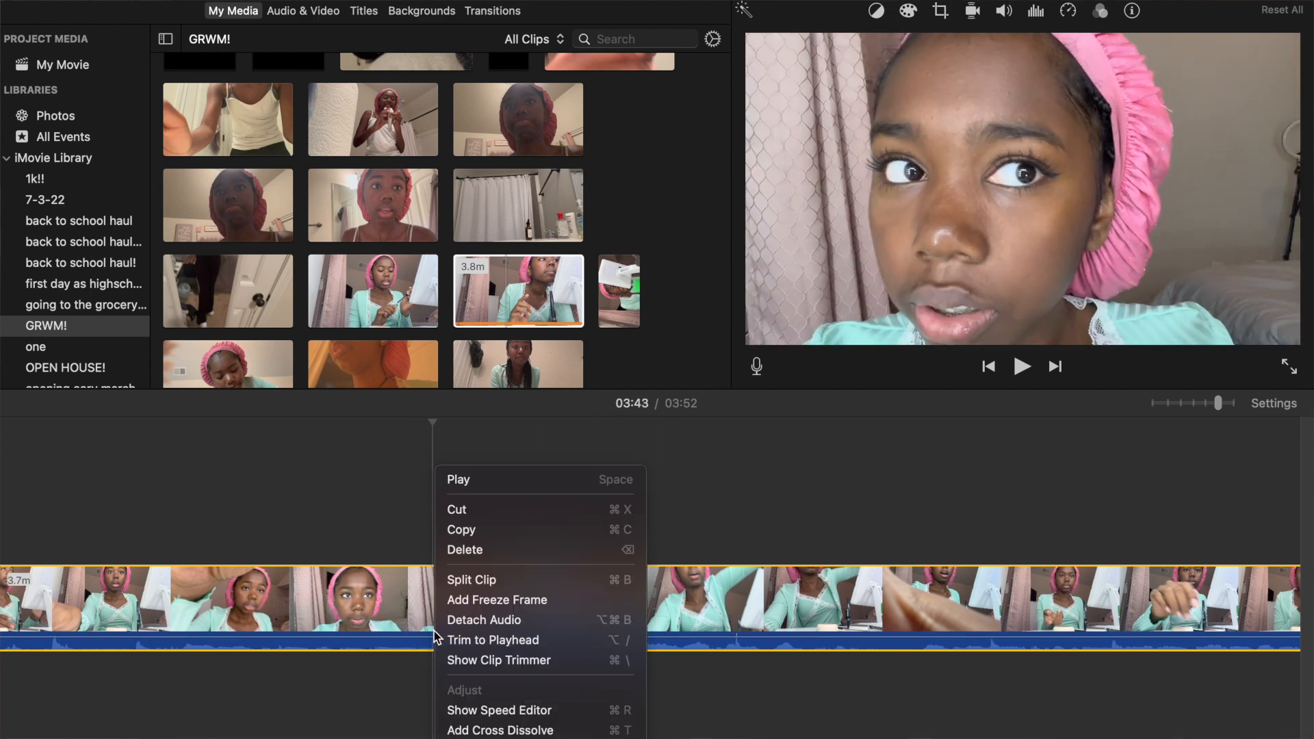
pyautogui.click(453, 581)
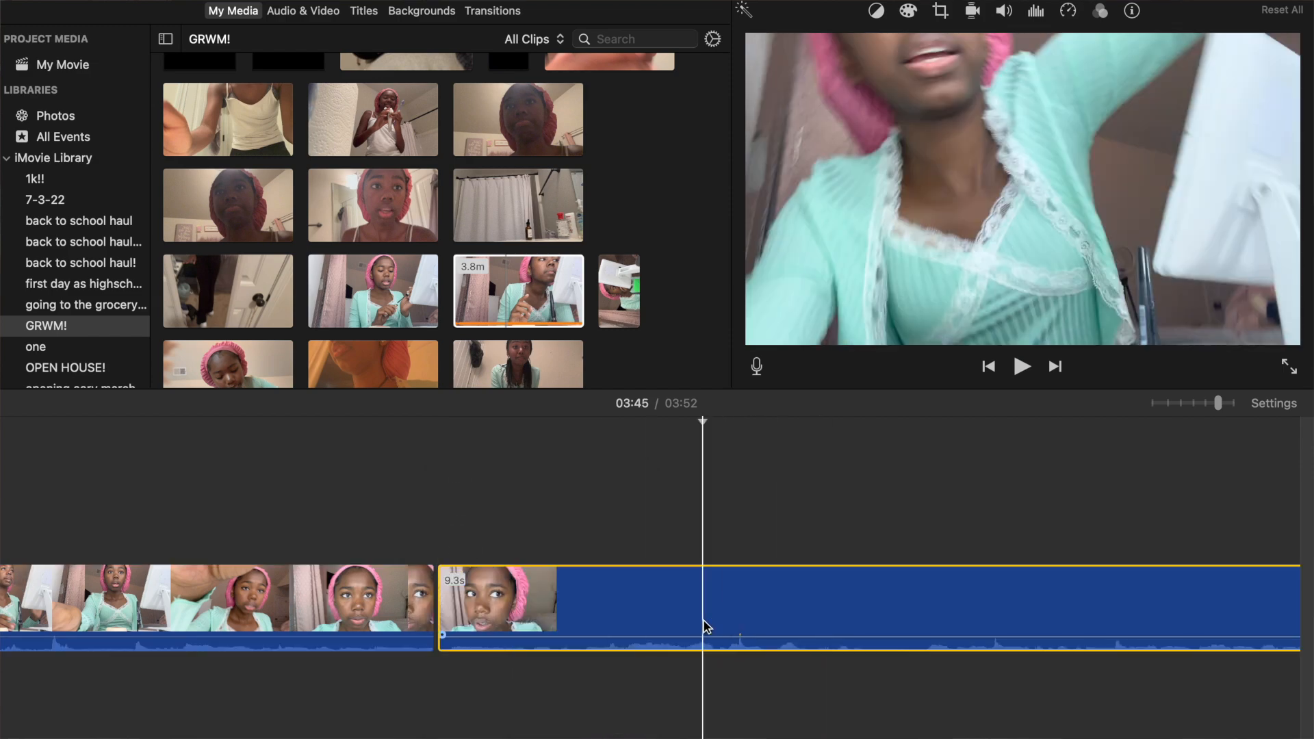
# Split the last clip at about 03:47, delete the 3.7-second segment between the cuts, and play the new join.
pyautogui.press('space')
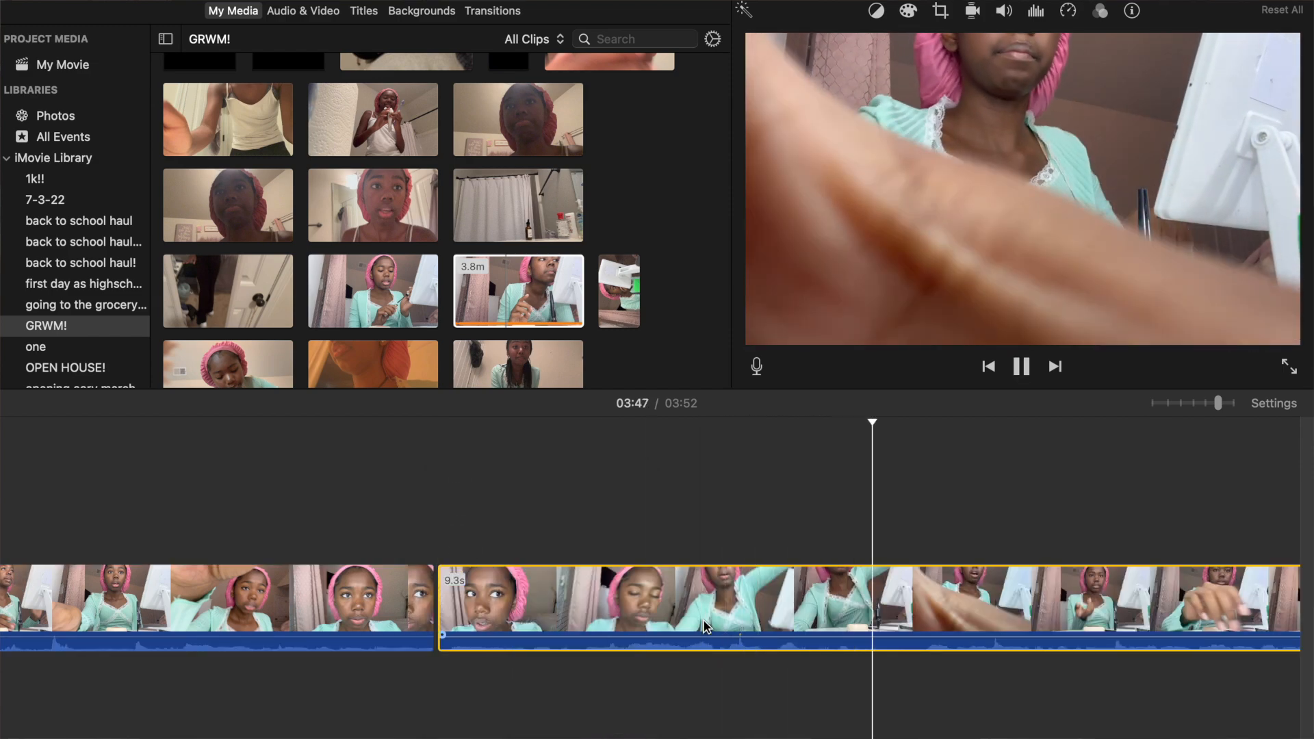
pyautogui.press('space')
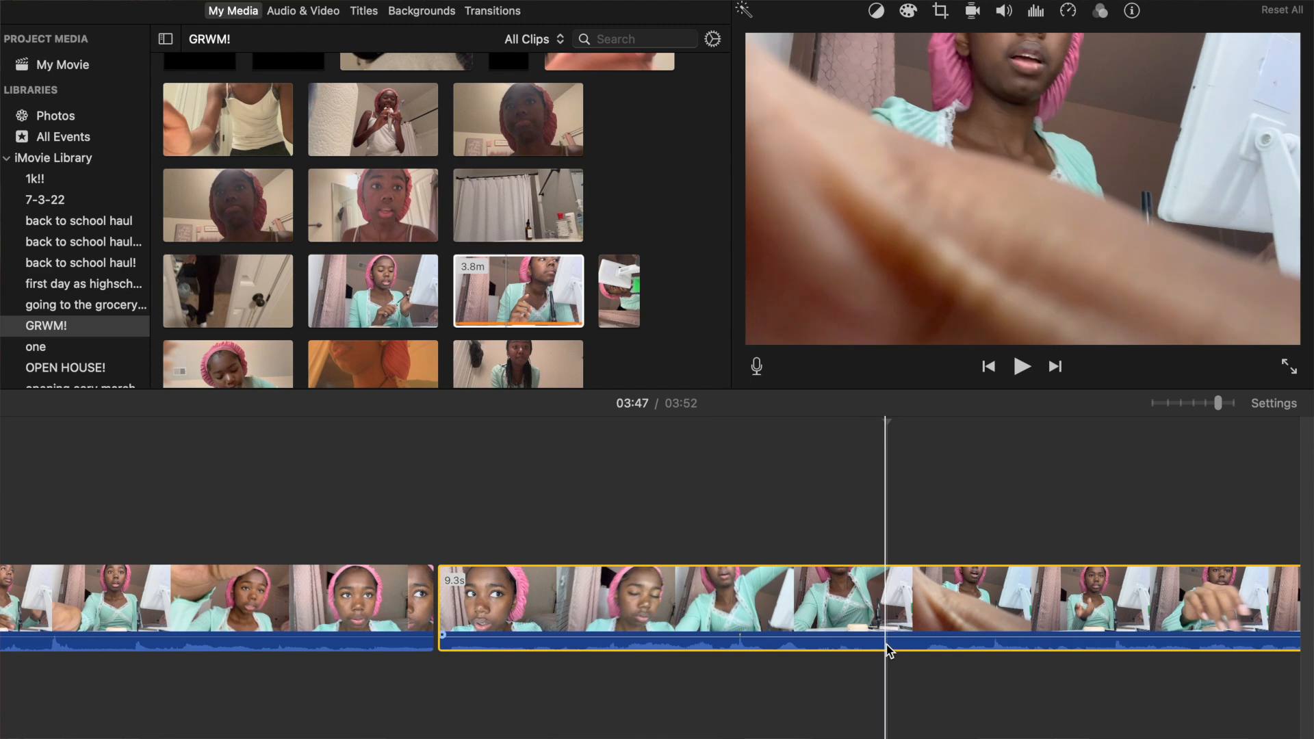
pyautogui.rightClick(885, 644)
pyautogui.click(910, 582)
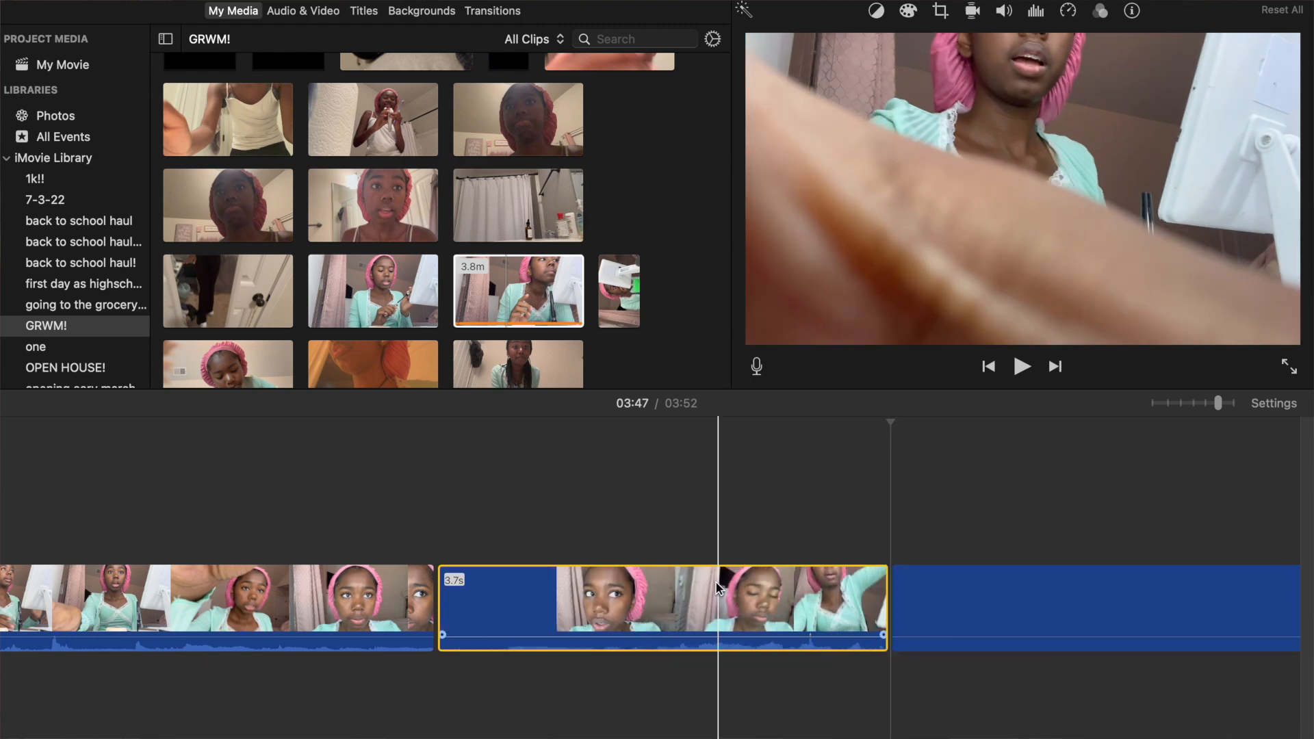
pyautogui.press('Delete')
pyautogui.press('space')
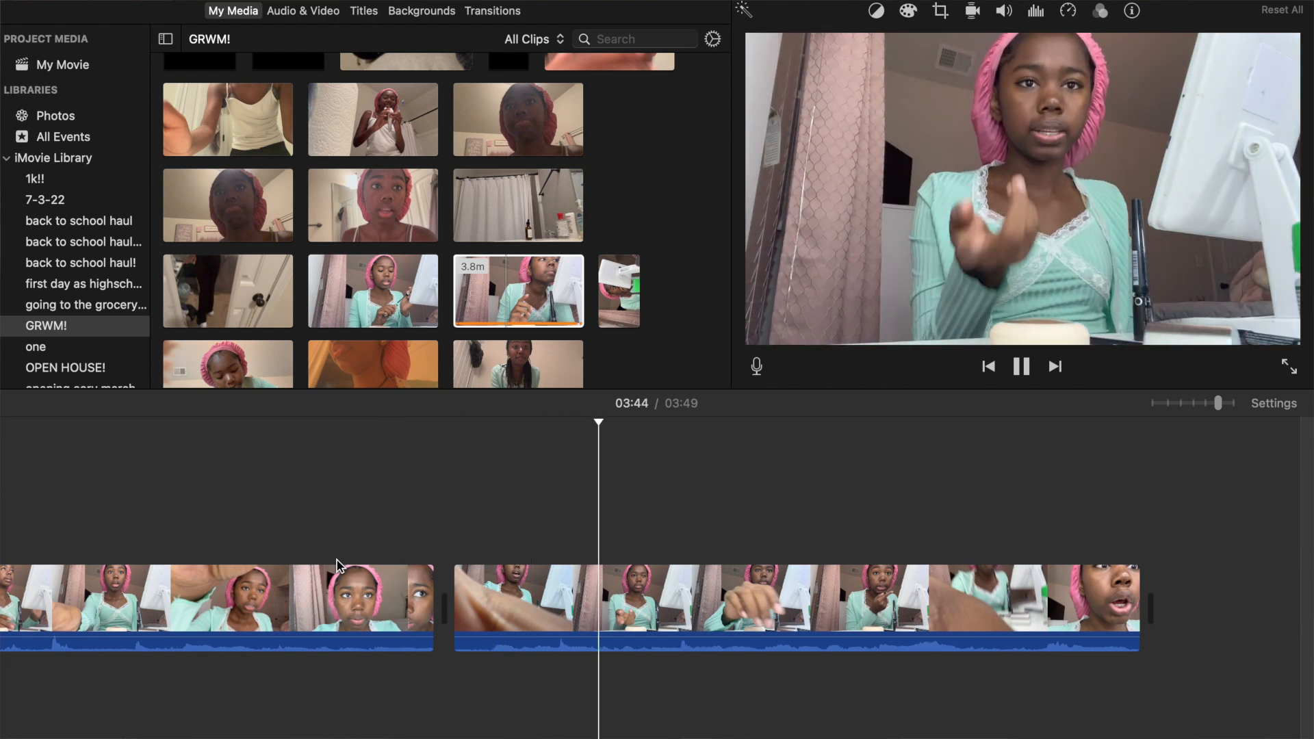
# Add the 8.7-second classroom clip from the "first day as highschooler" event to the timeline's end and play its opening to about 03:51.
pyautogui.press('space')
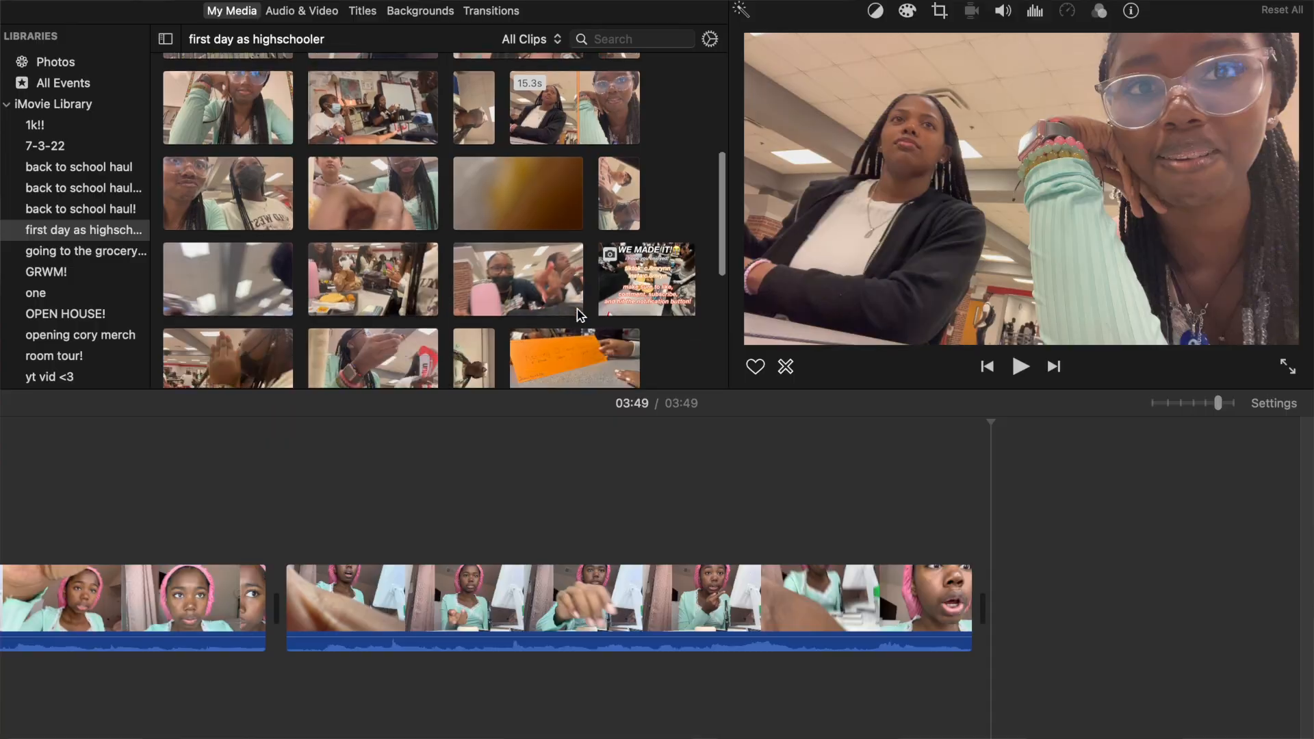
pyautogui.scroll(-5, 579, 315)
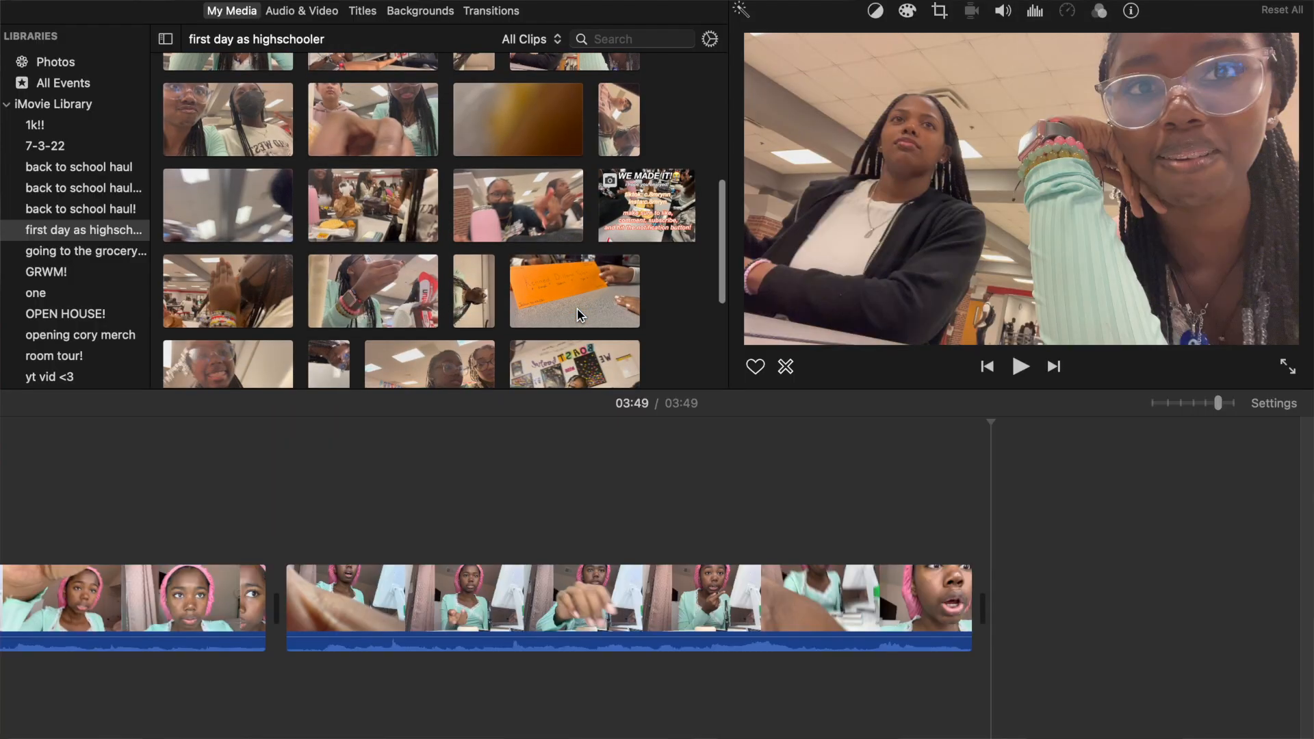
pyautogui.scroll(9, 579, 315)
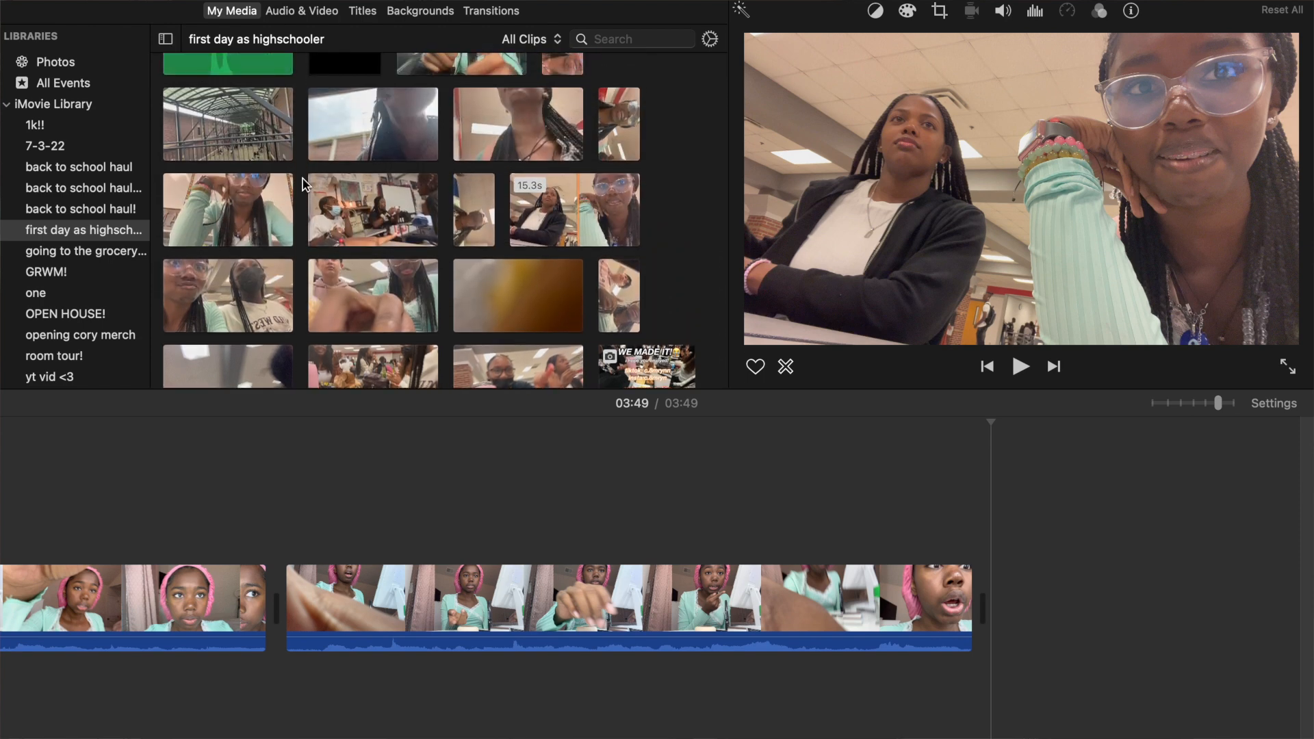
pyautogui.moveTo(228, 195); pyautogui.dragTo(984, 580)
pyautogui.hscroll(10, 945, 552)
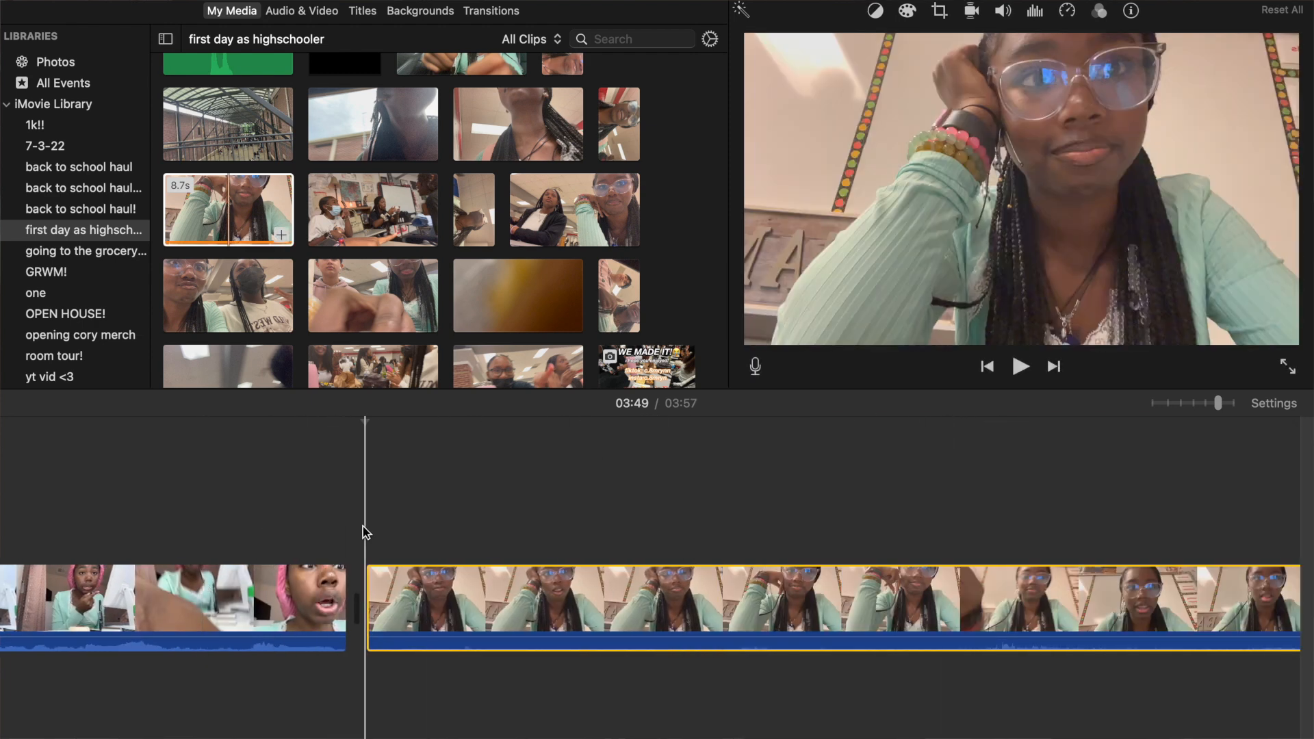
pyautogui.press('space')
pyautogui.press('space')
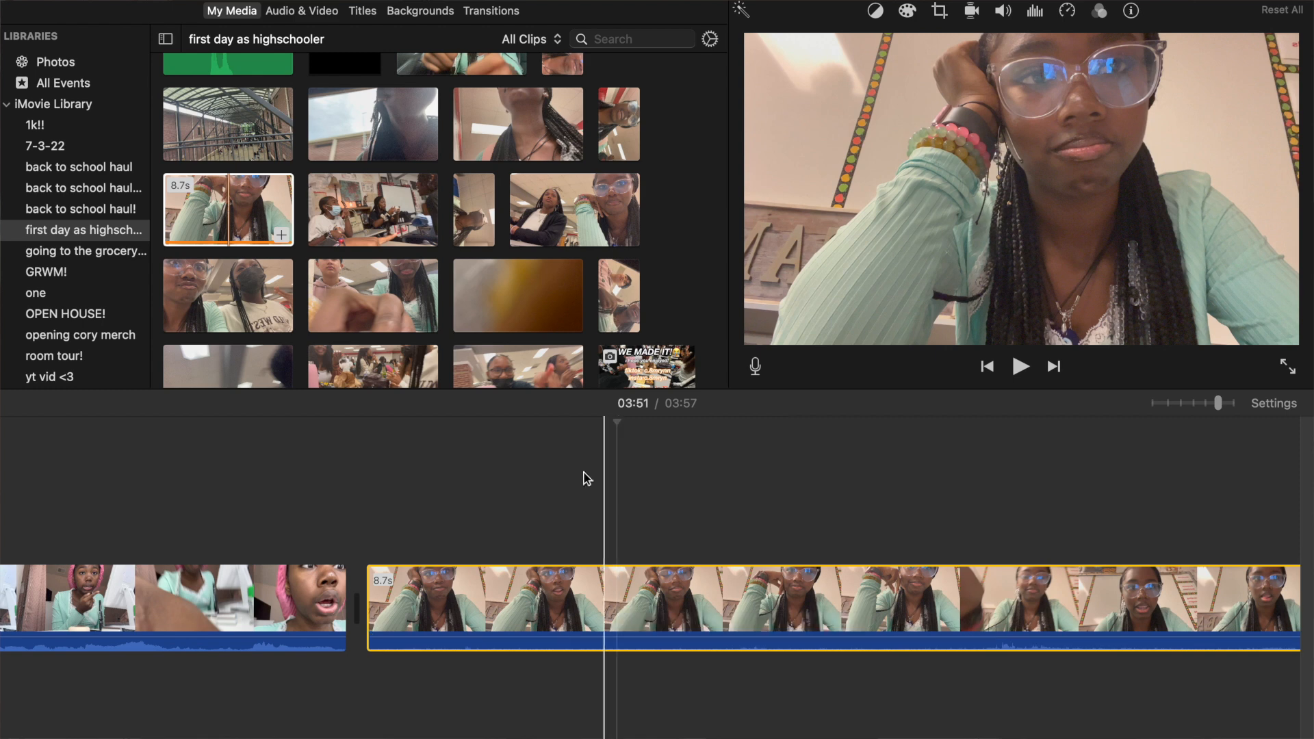
# Place a Lower Third title above the classroom clip, starting at about 03:51.
pyautogui.click(352, 15)
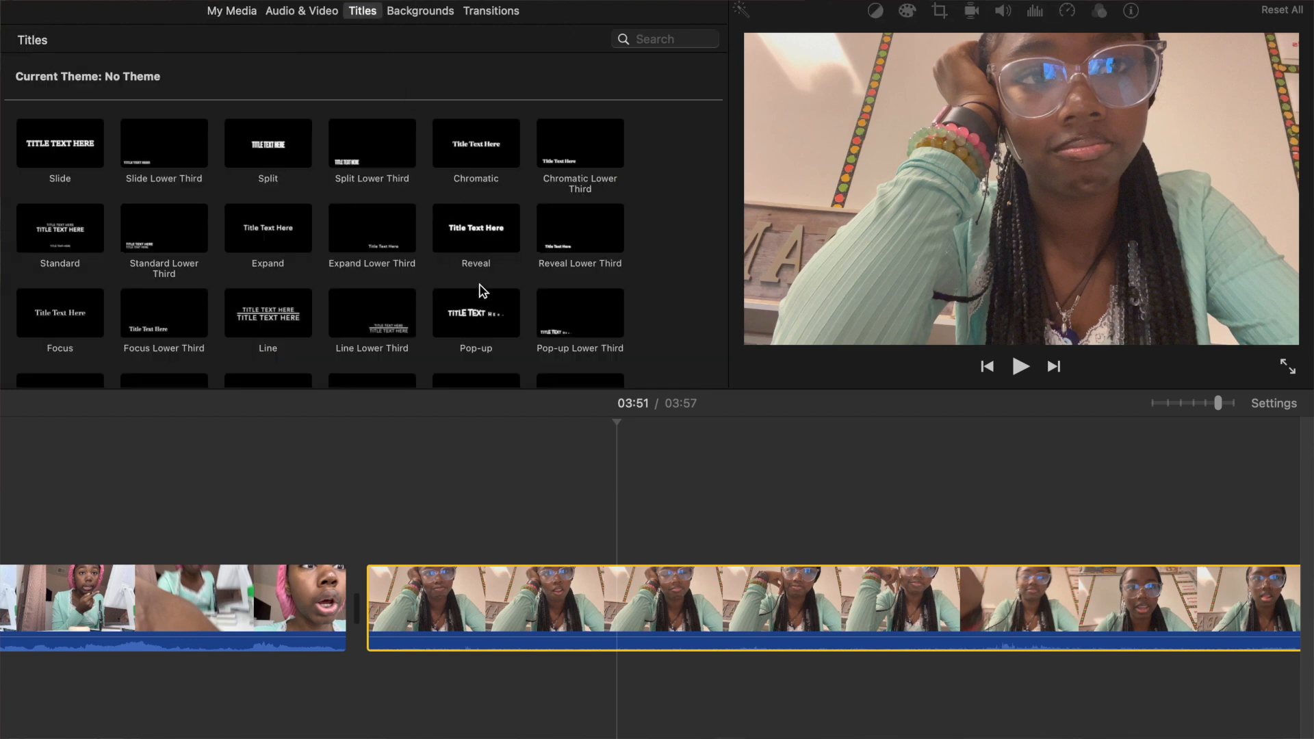
pyautogui.scroll(-10, 483, 291)
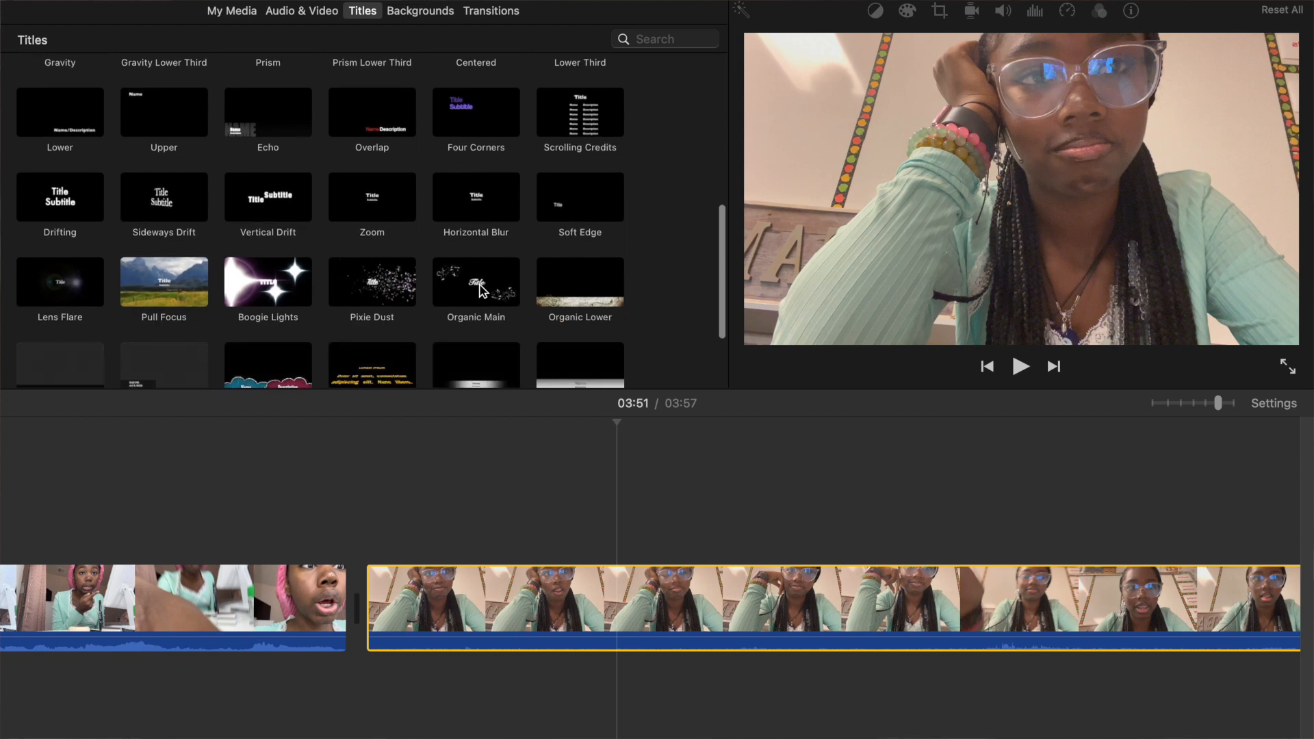
pyautogui.scroll(-1, 483, 291)
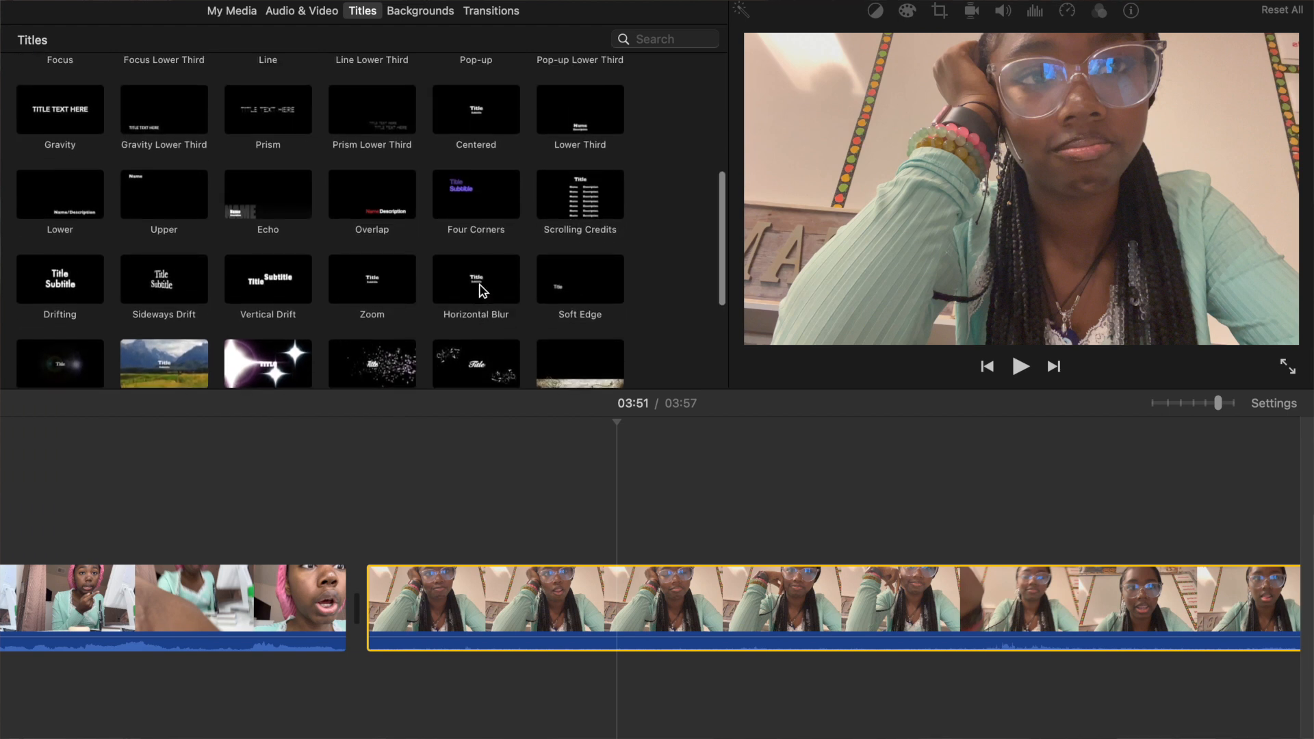
pyautogui.scroll(2, 483, 291)
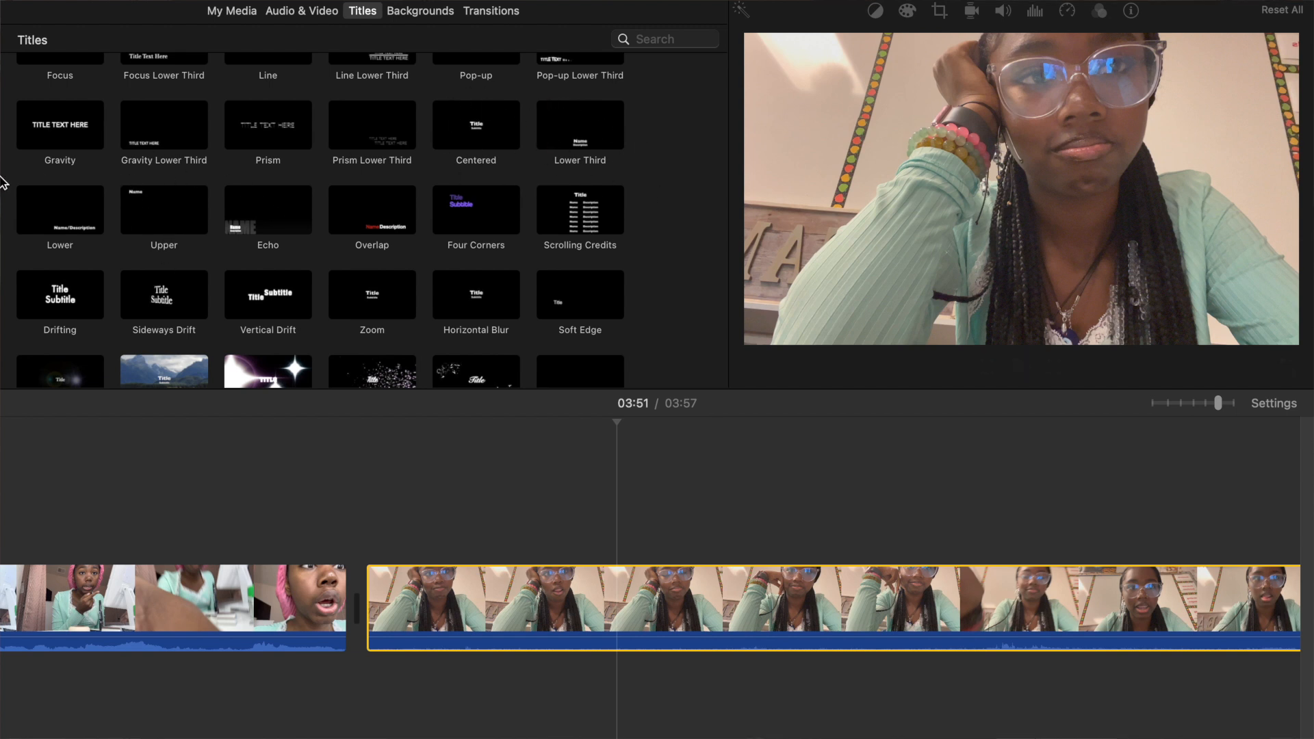
pyautogui.scroll(4, 258, 212)
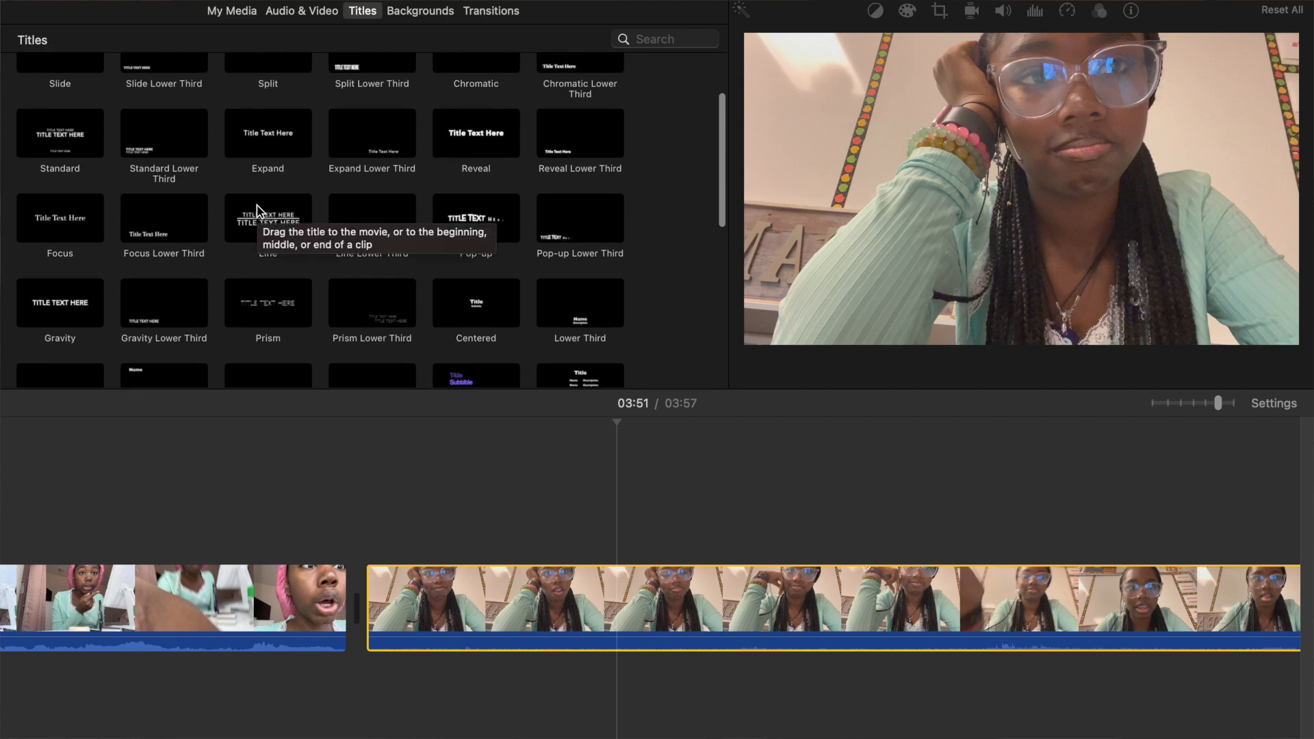
pyautogui.scroll(-4, 258, 210)
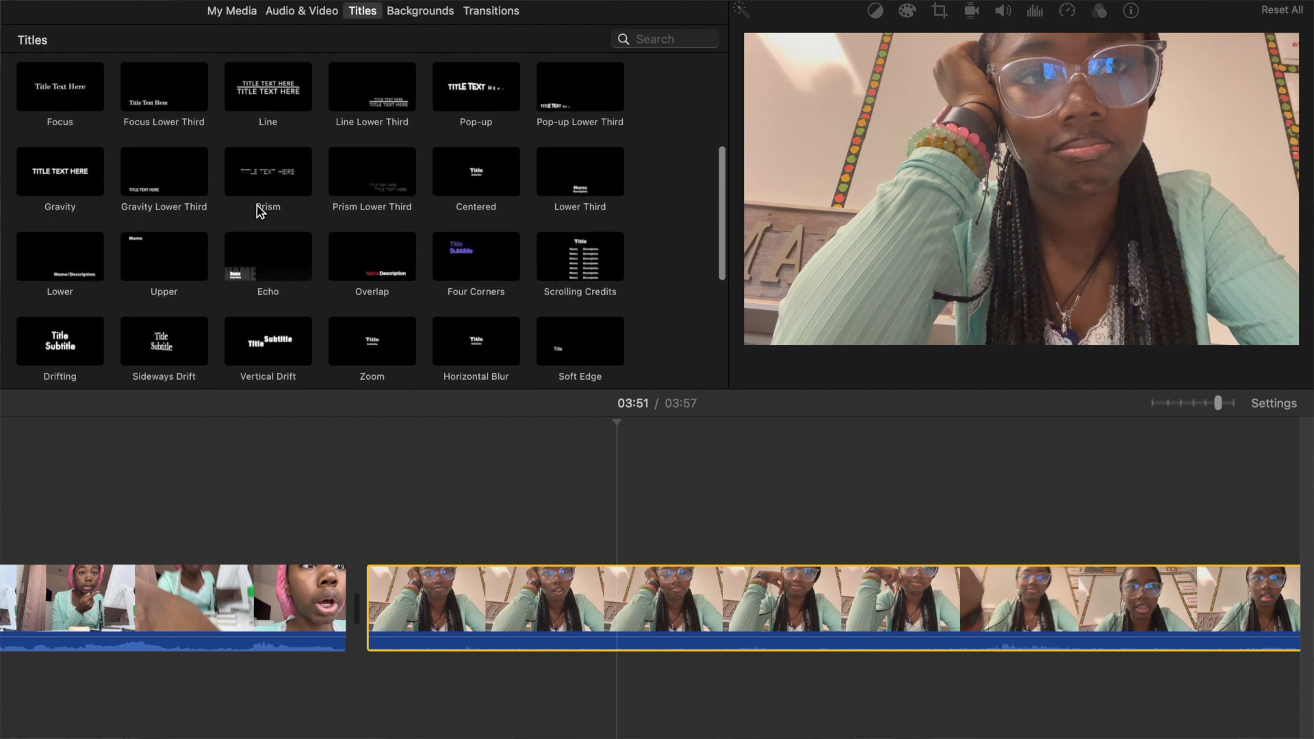
pyautogui.scroll(-2, 258, 211)
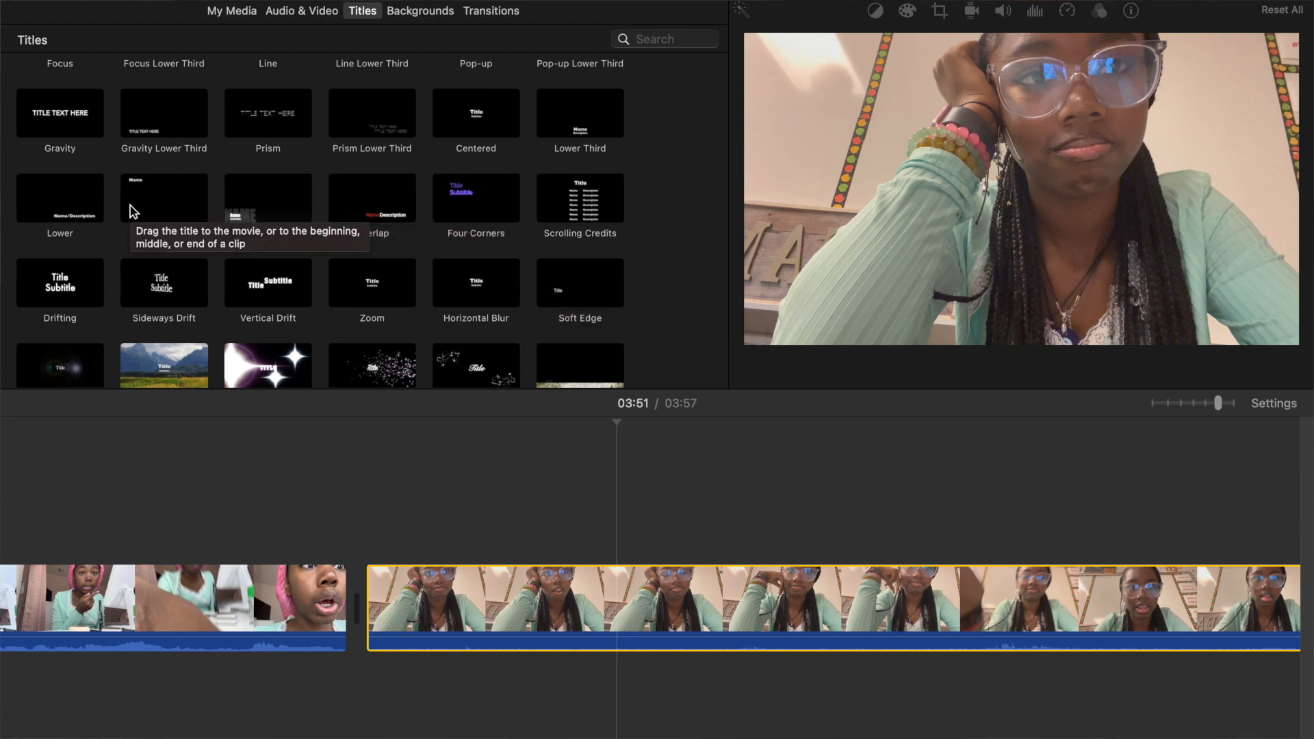
pyautogui.moveTo(561, 122); pyautogui.dragTo(623, 511)
# Replace the title's name line with "advisment!" and delete the placeholder text in its description line.
pyautogui.click(720, 547)
pyautogui.click(1020, 293)
pyautogui.press('BackSpace')
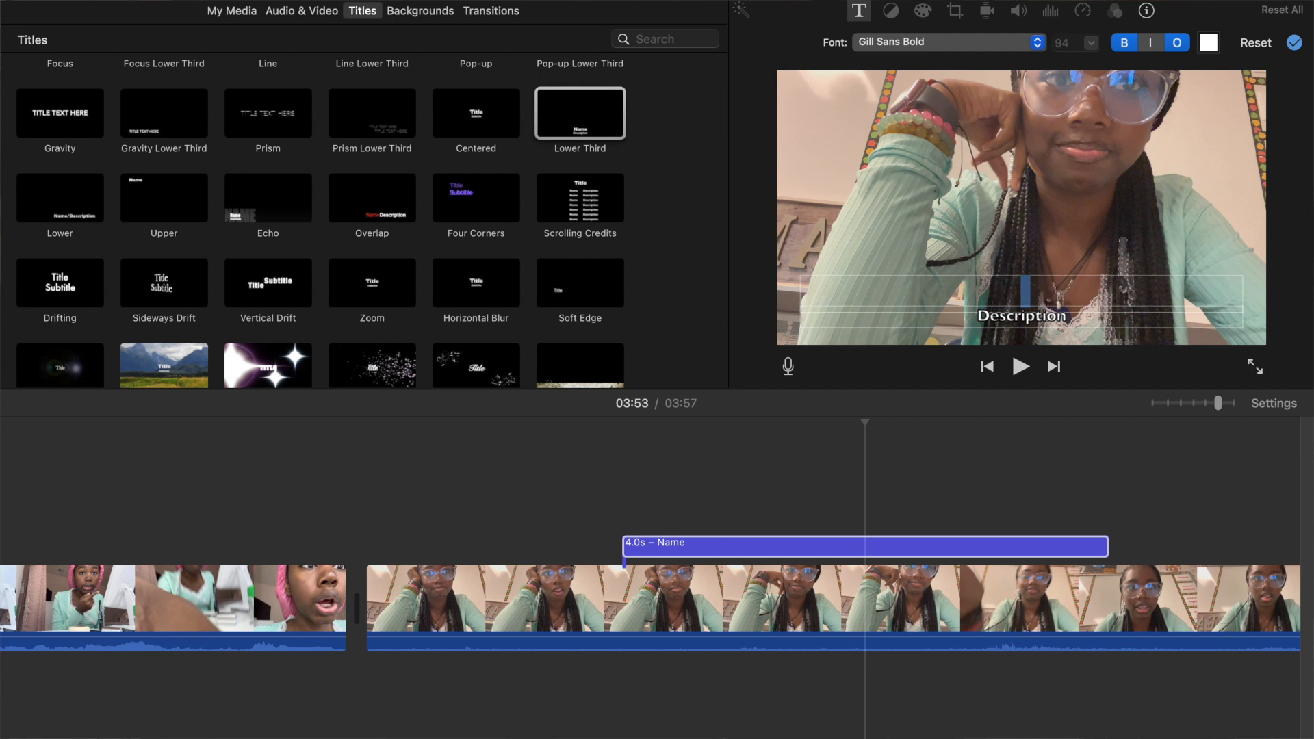
pyautogui.write('advisment!')
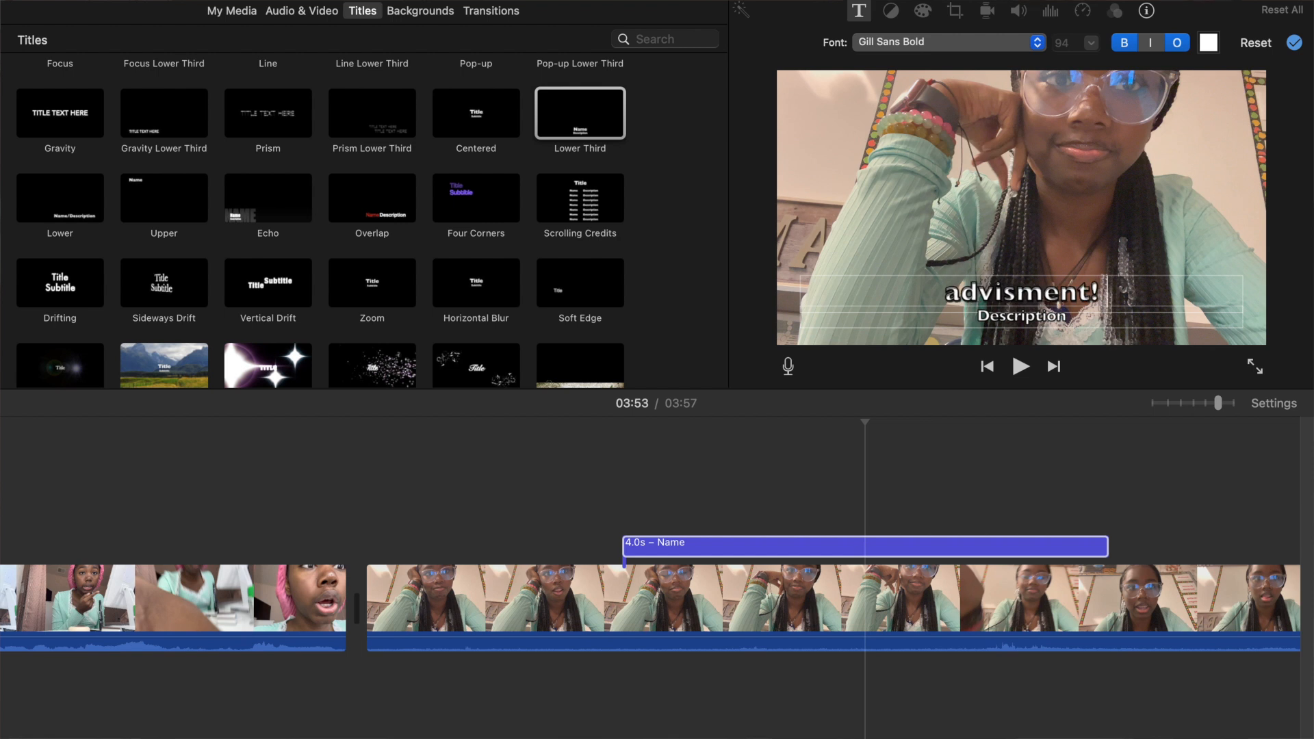
pyautogui.doubleClick(1047, 315)
pyautogui.press('BackSpace')
pyautogui.click(1095, 293)
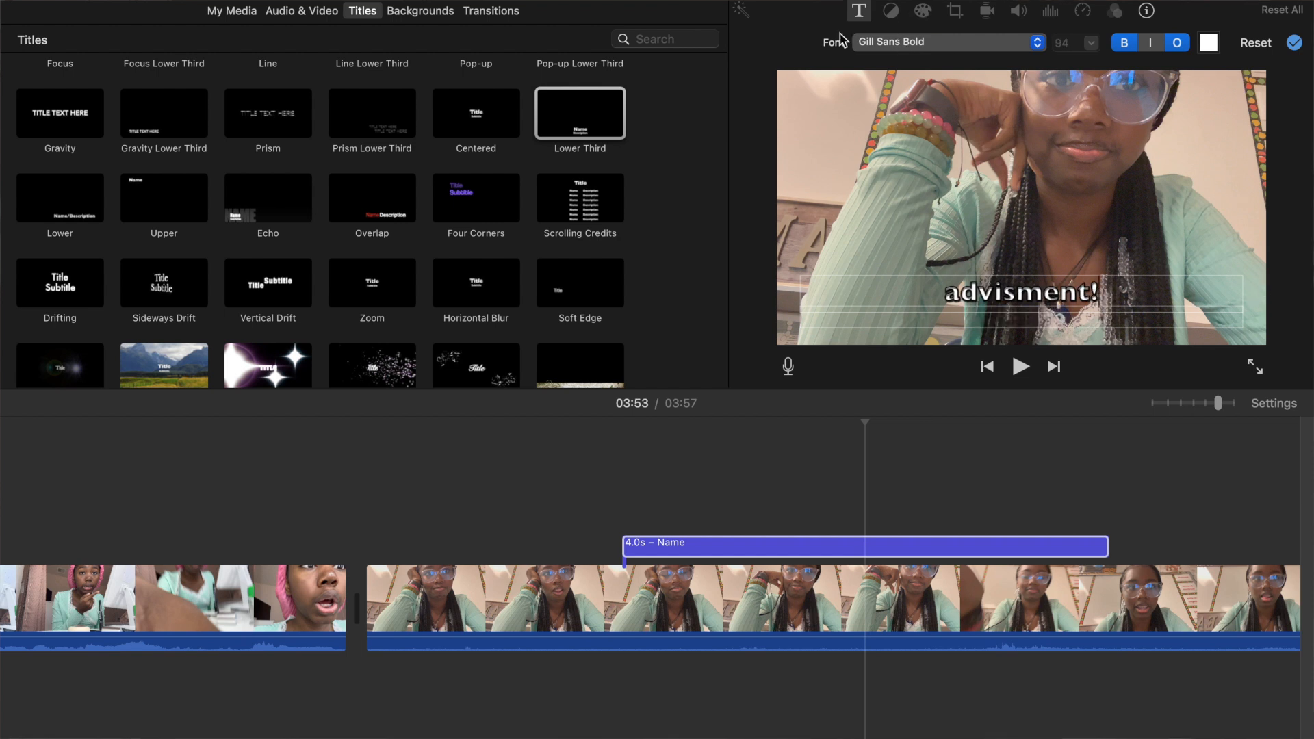
# Set the title's font to Helvetica Neue Medium, switch off its outline and make it italic.
pyautogui.click(942, 42)
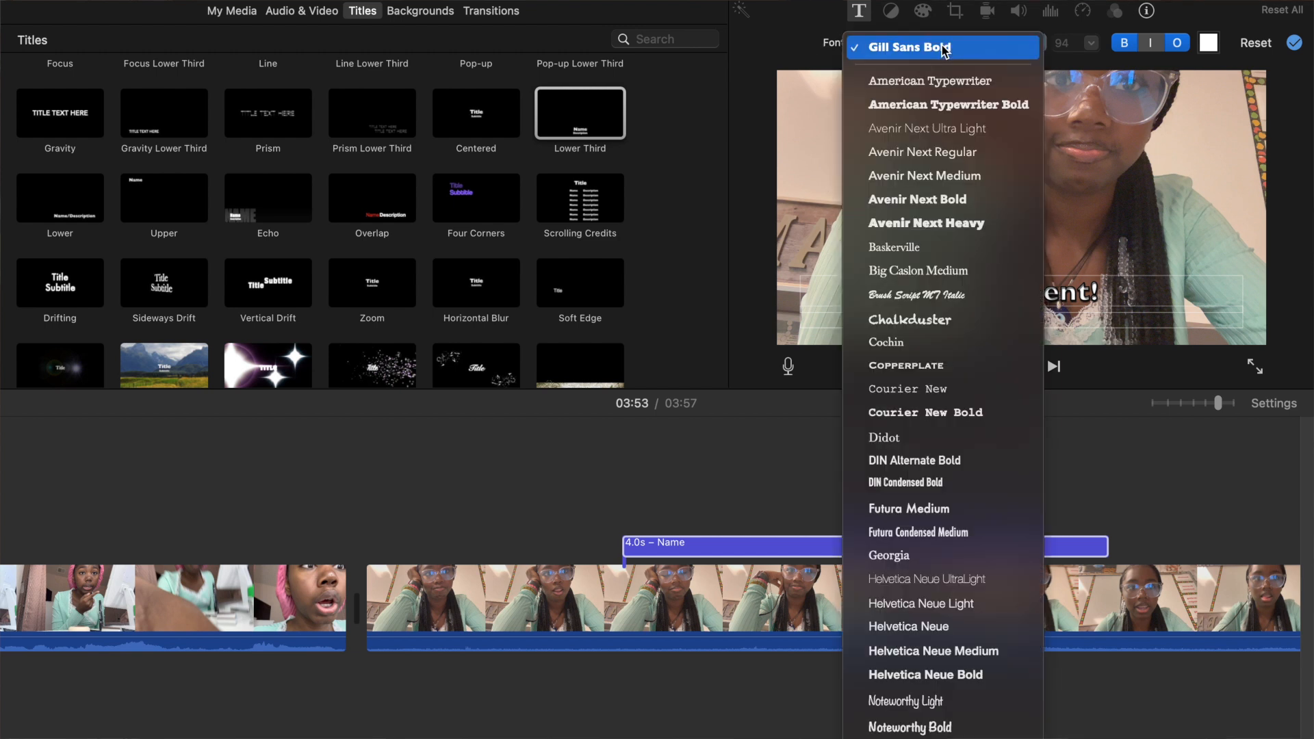
pyautogui.scroll(-3, 993, 399)
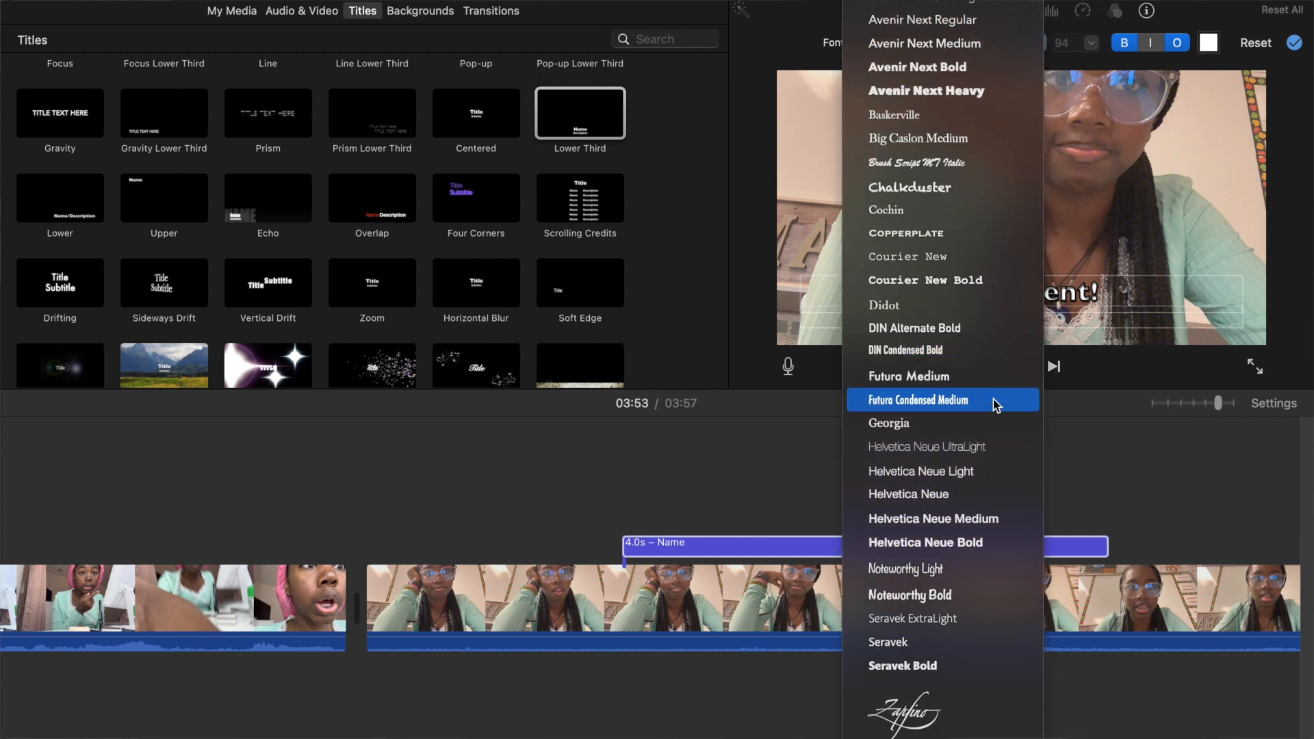
pyautogui.click(965, 525)
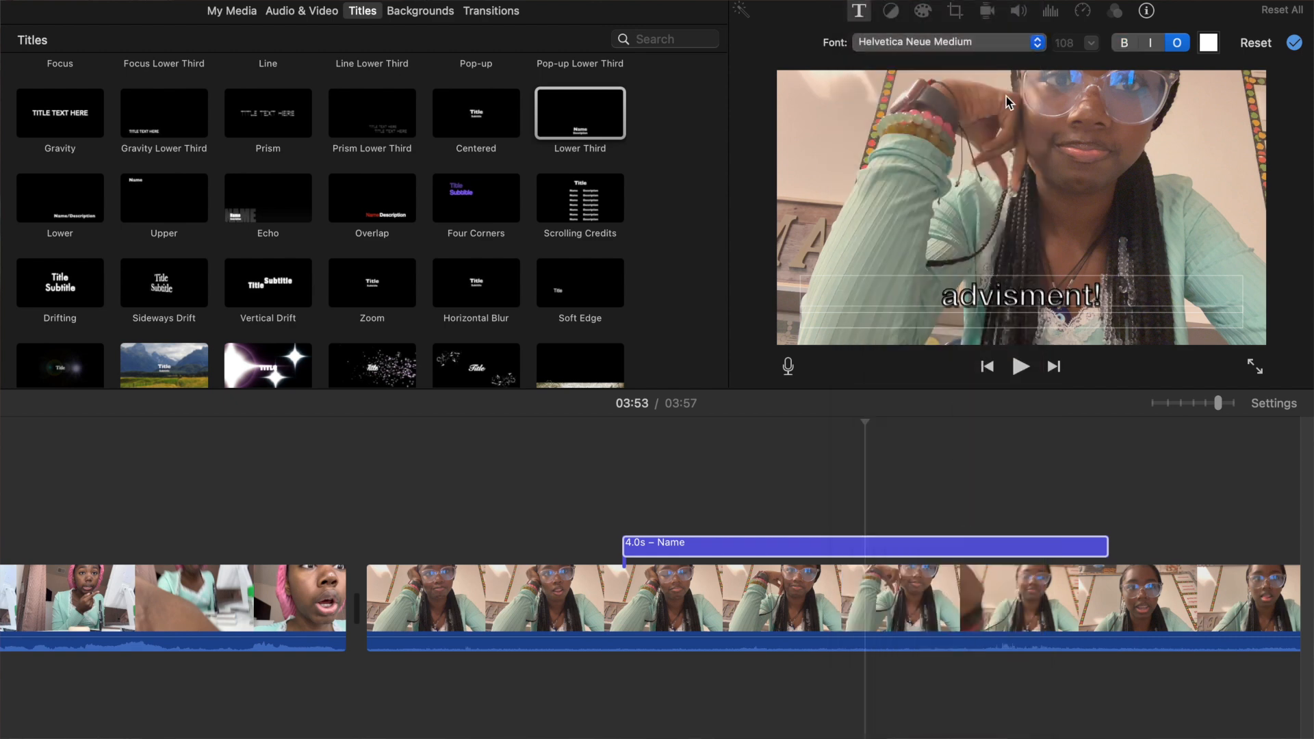
pyautogui.click(1174, 48)
pyautogui.click(1157, 51)
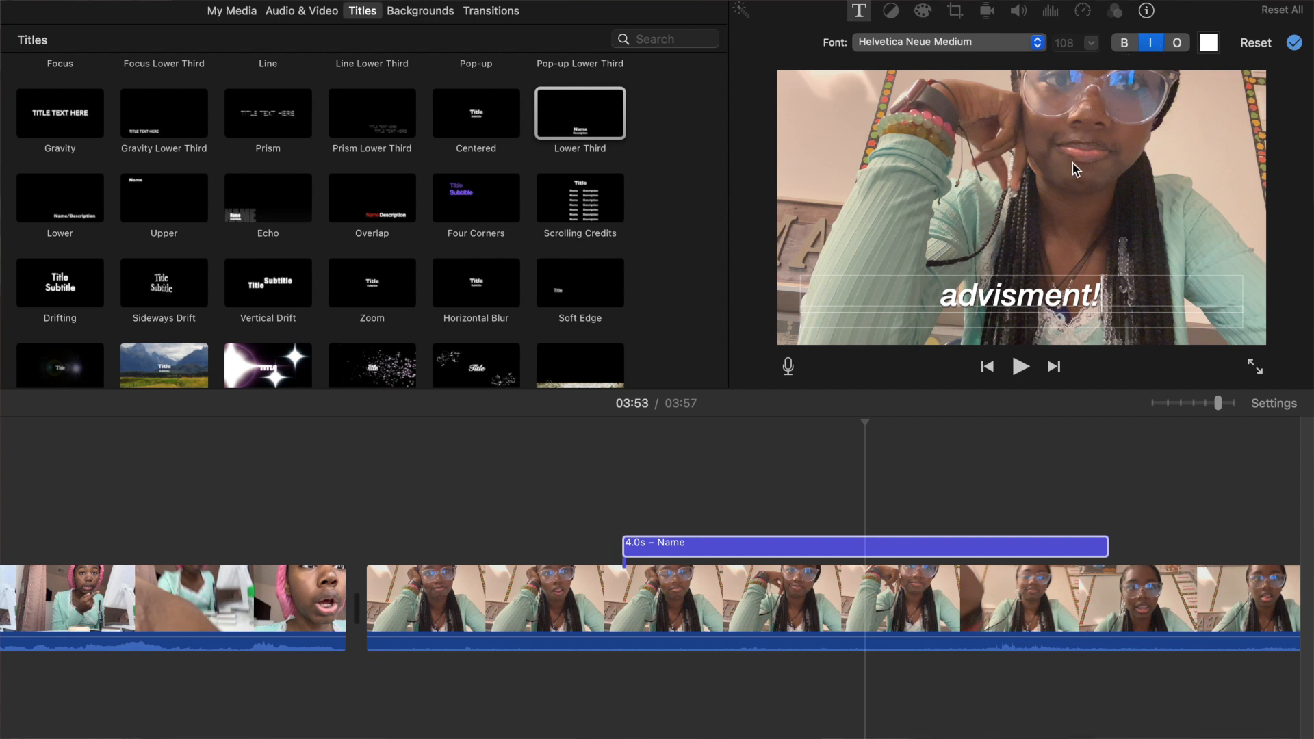
pyautogui.click(576, 504)
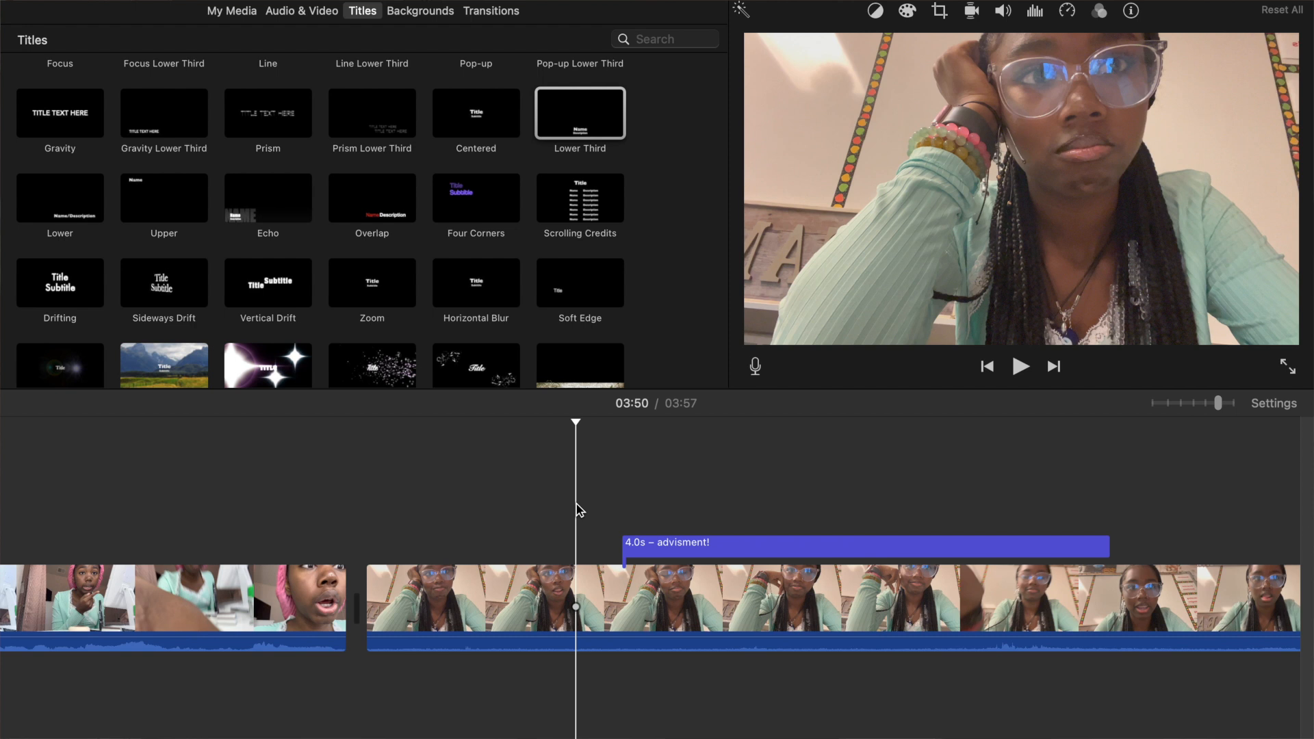
# Attach the Mouse Click Sound Effect beneath the classroom clip at about 03:50, just before the title starts.
pyautogui.click(299, 12)
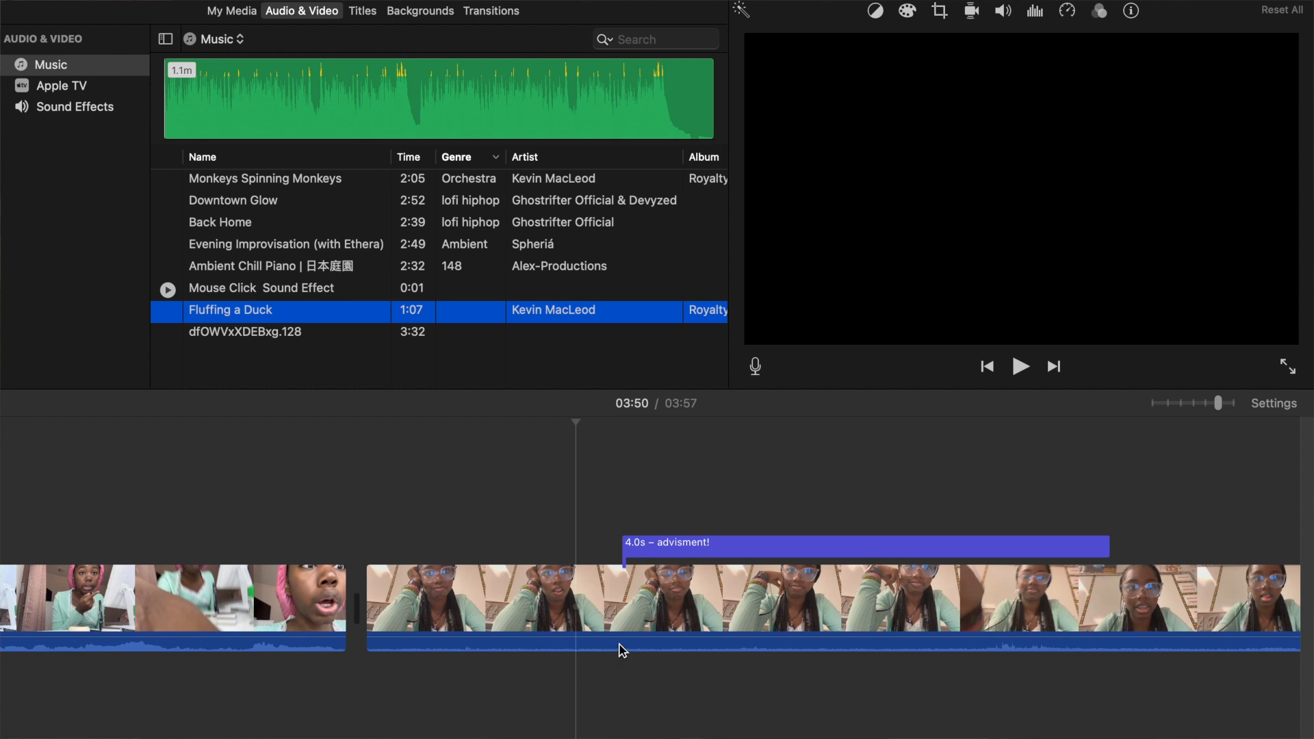
pyautogui.moveTo(347, 298); pyautogui.dragTo(240, 289)
pyautogui.click(240, 289)
pyautogui.moveTo(241, 293); pyautogui.dragTo(580, 668)
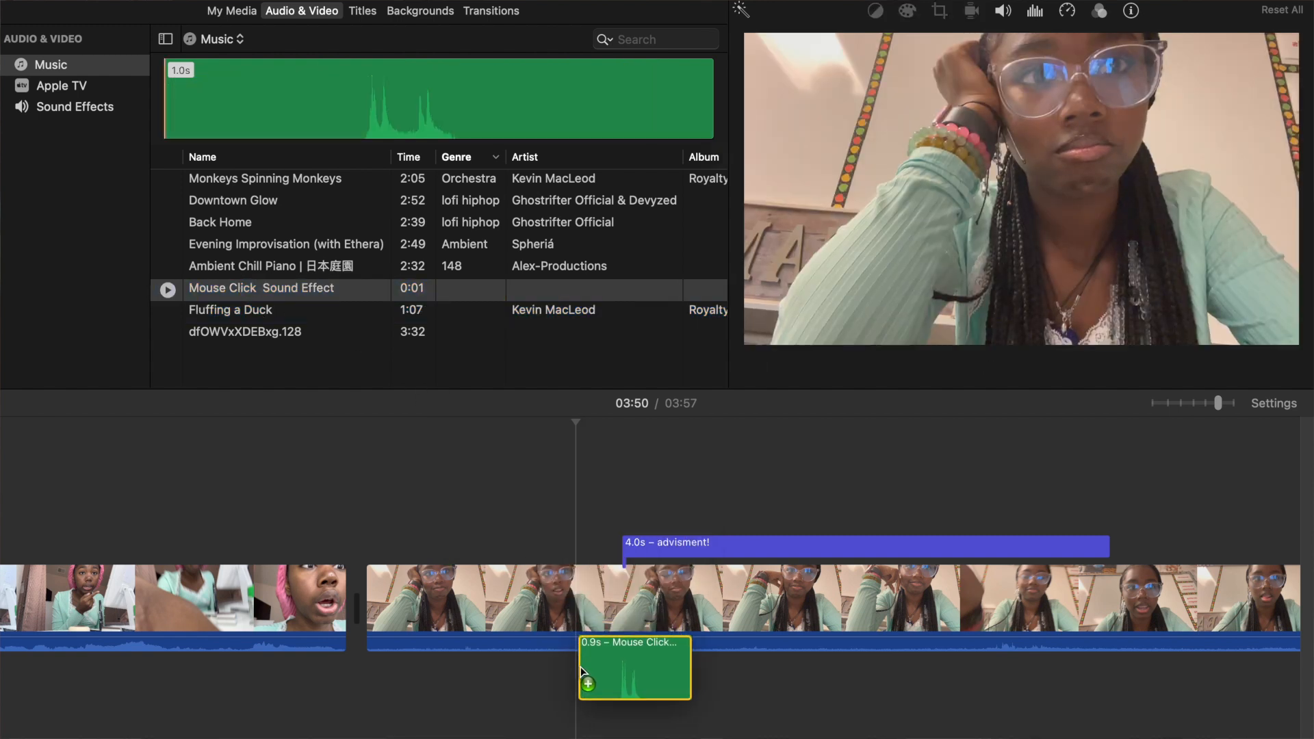
pyautogui.moveTo(580, 667); pyautogui.dragTo(580, 666)
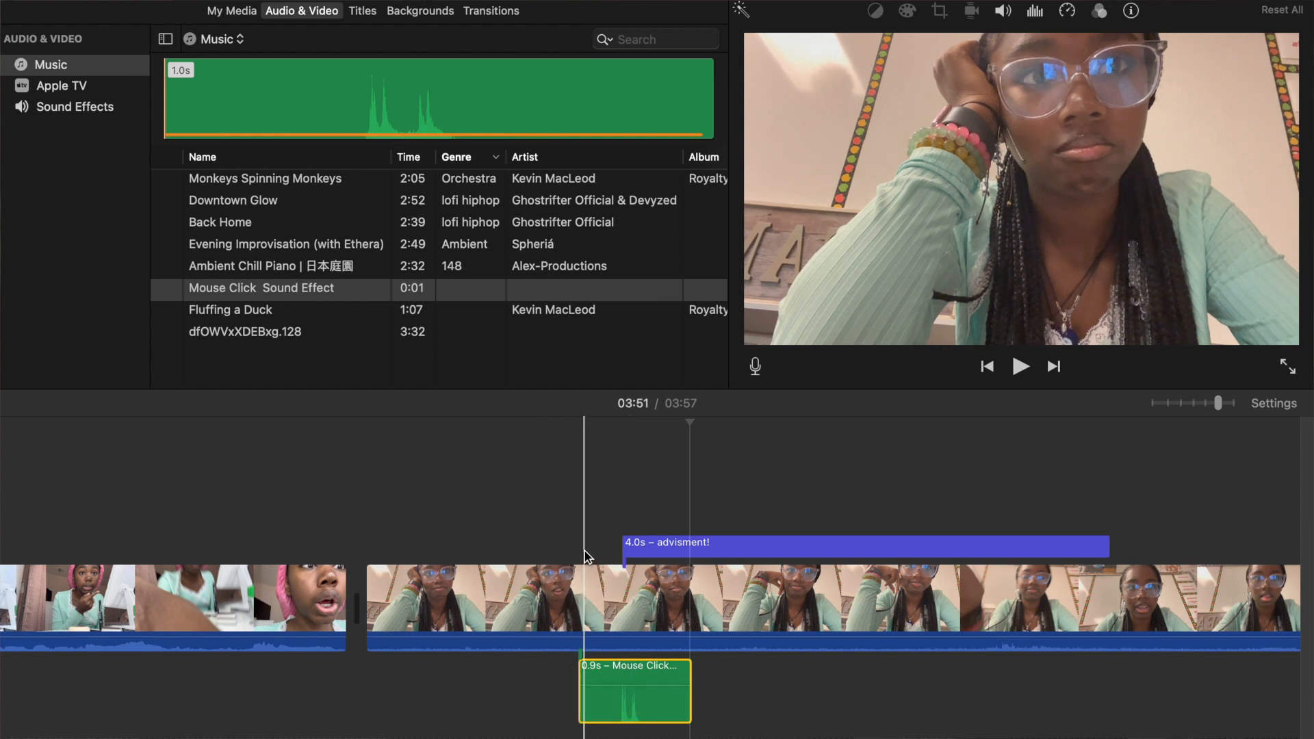
# Play the section from about 03:51 to check the mouse click sound's timing against the "advisment!" title.
pyautogui.click(584, 551)
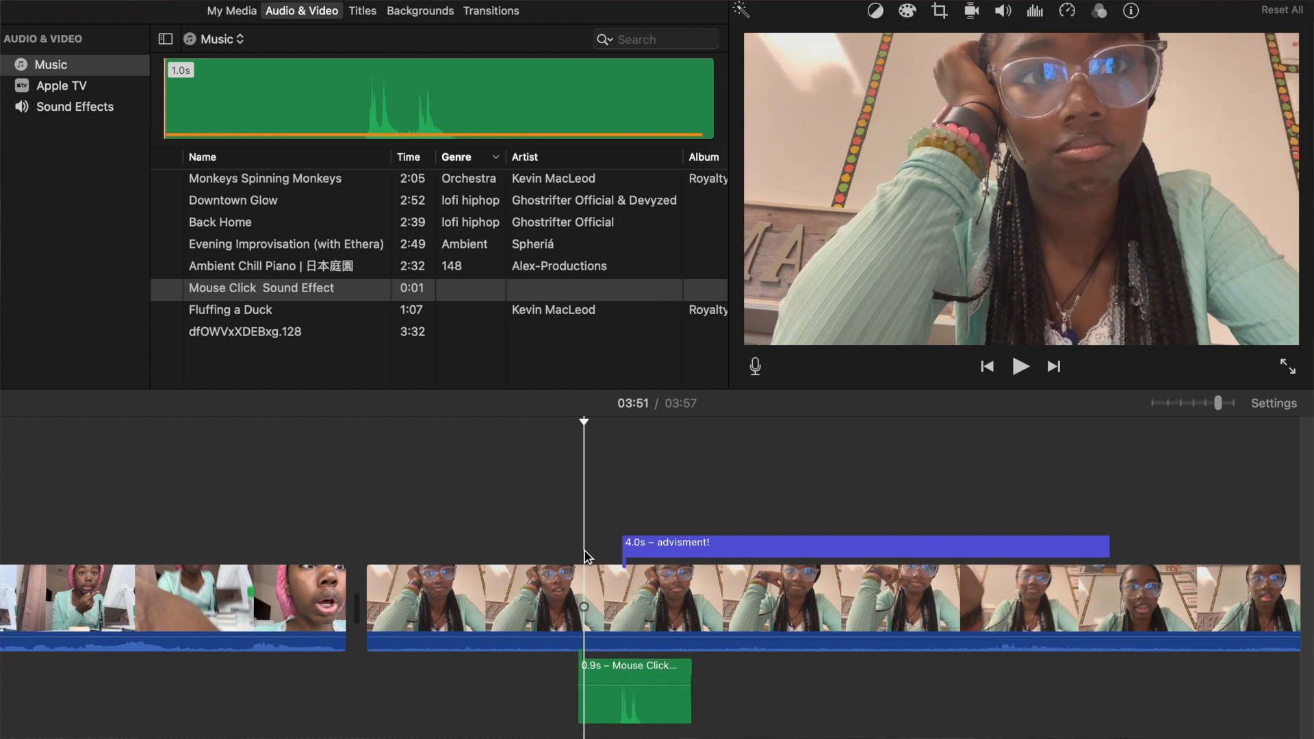
pyautogui.press('space')
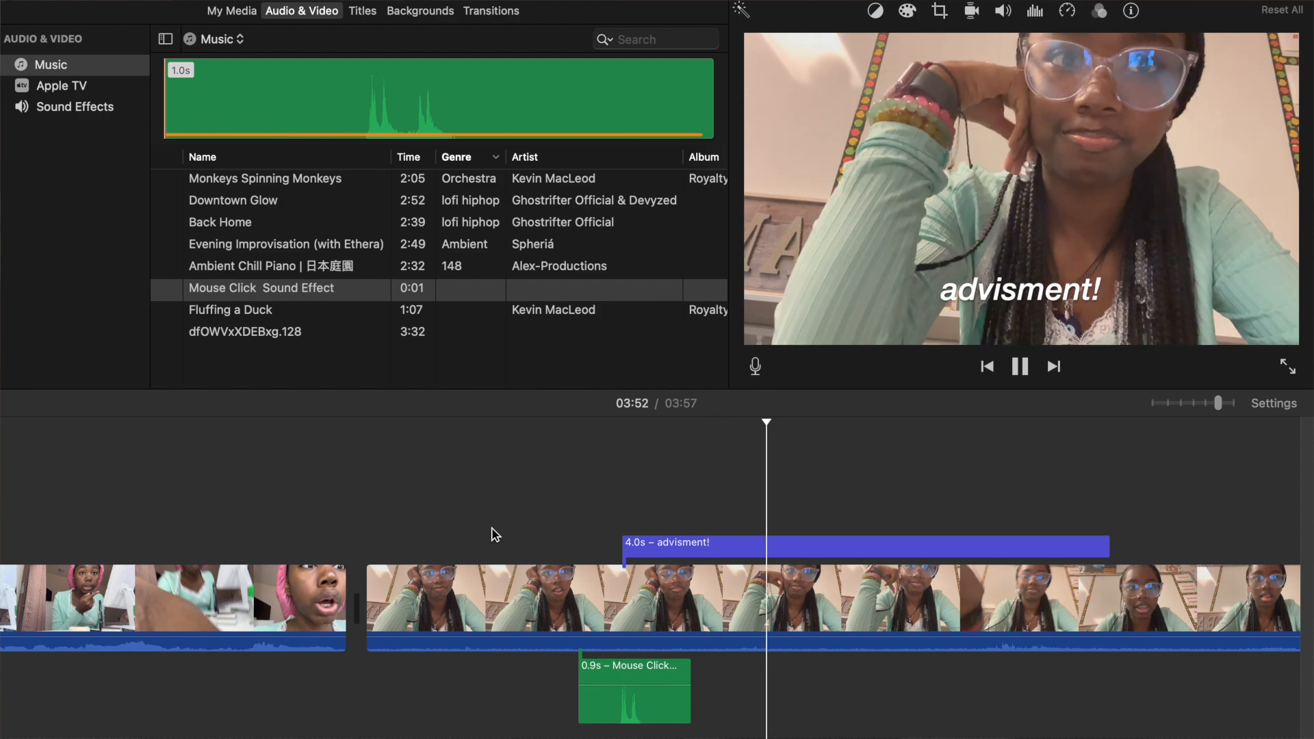
pyautogui.press('space')
pyautogui.press('space')
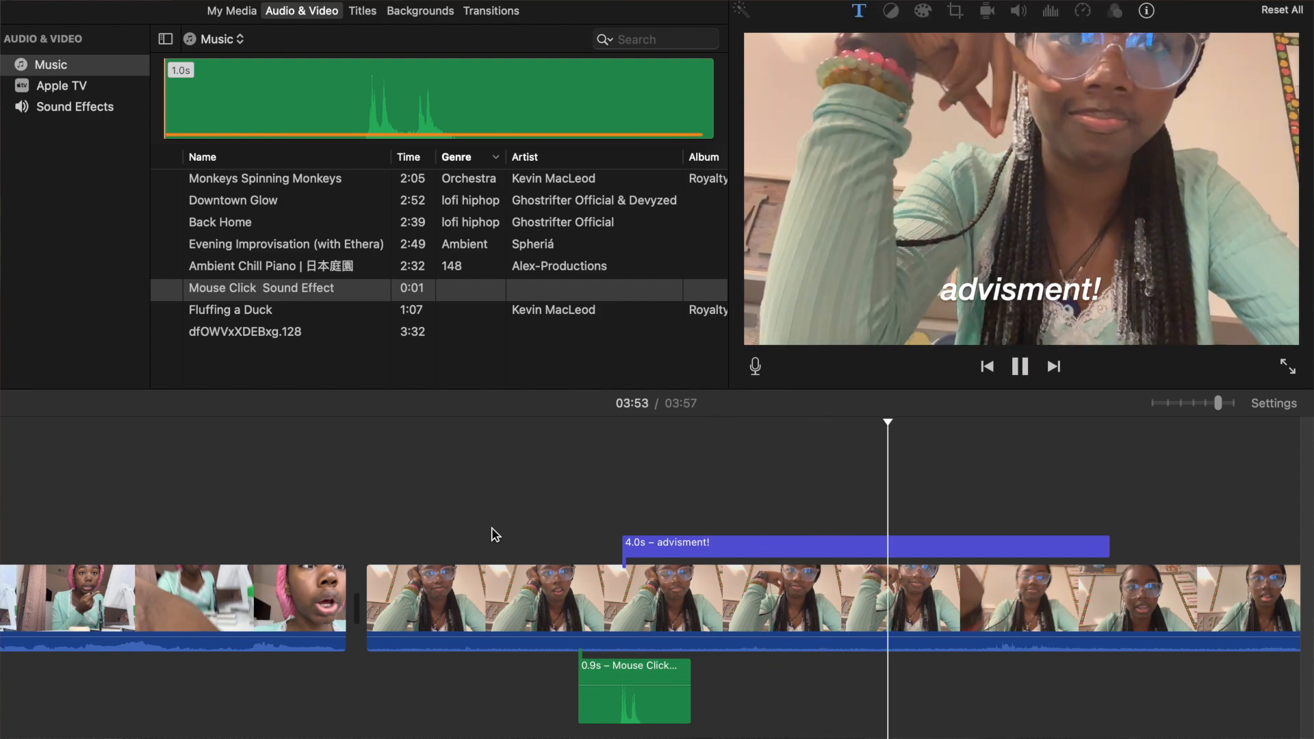
pyautogui.press('space')
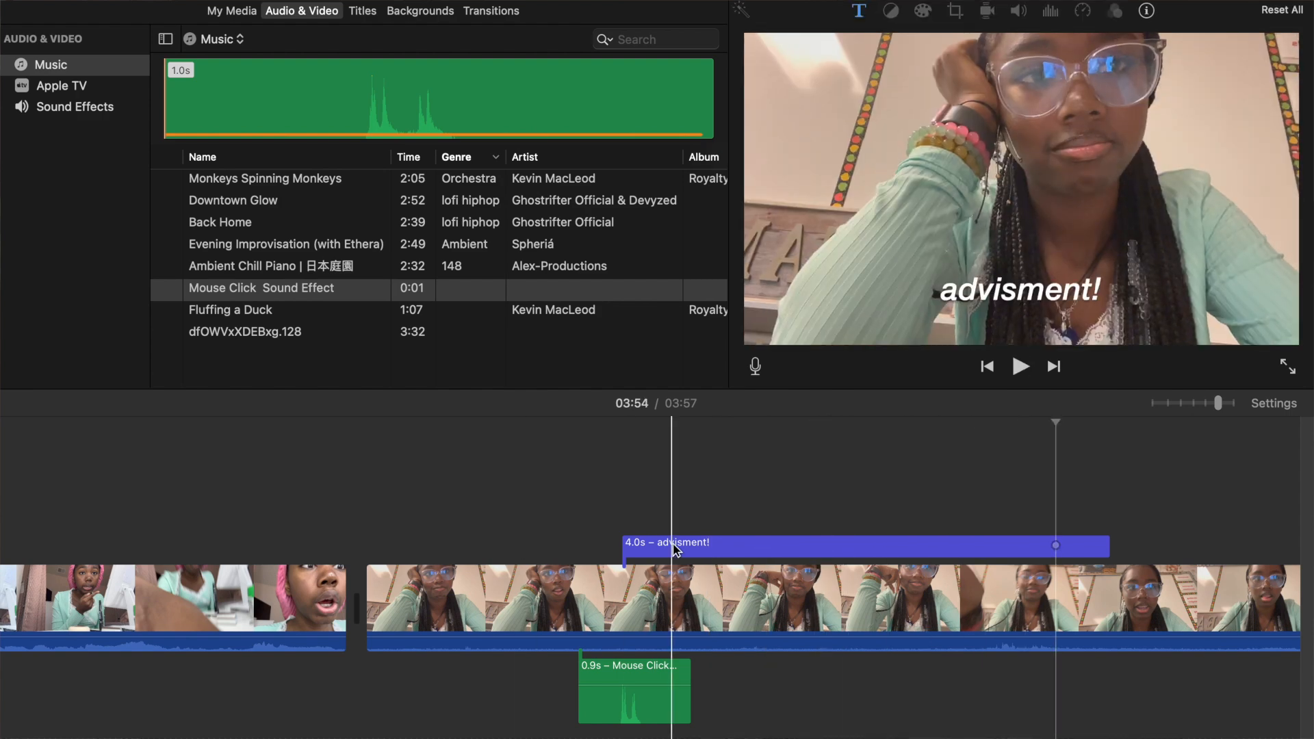
pyautogui.click(592, 510)
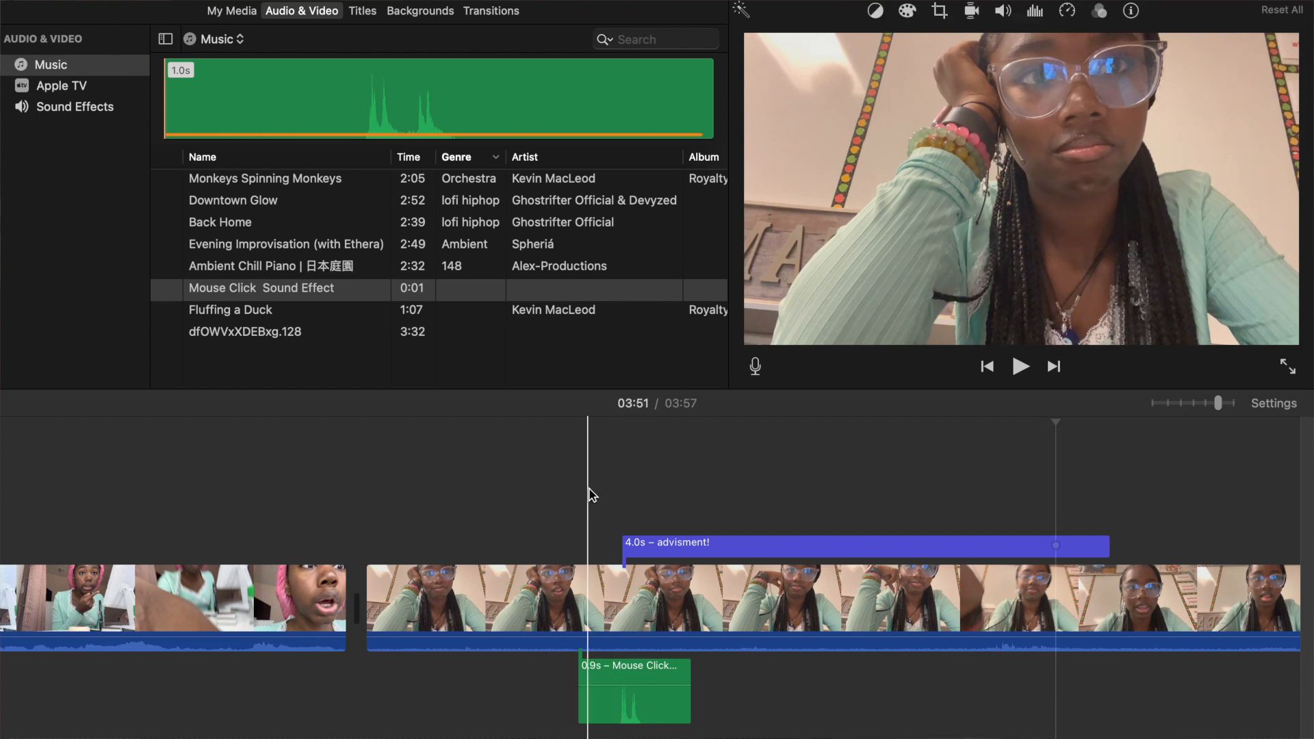
pyautogui.press('space')
pyautogui.press('space')
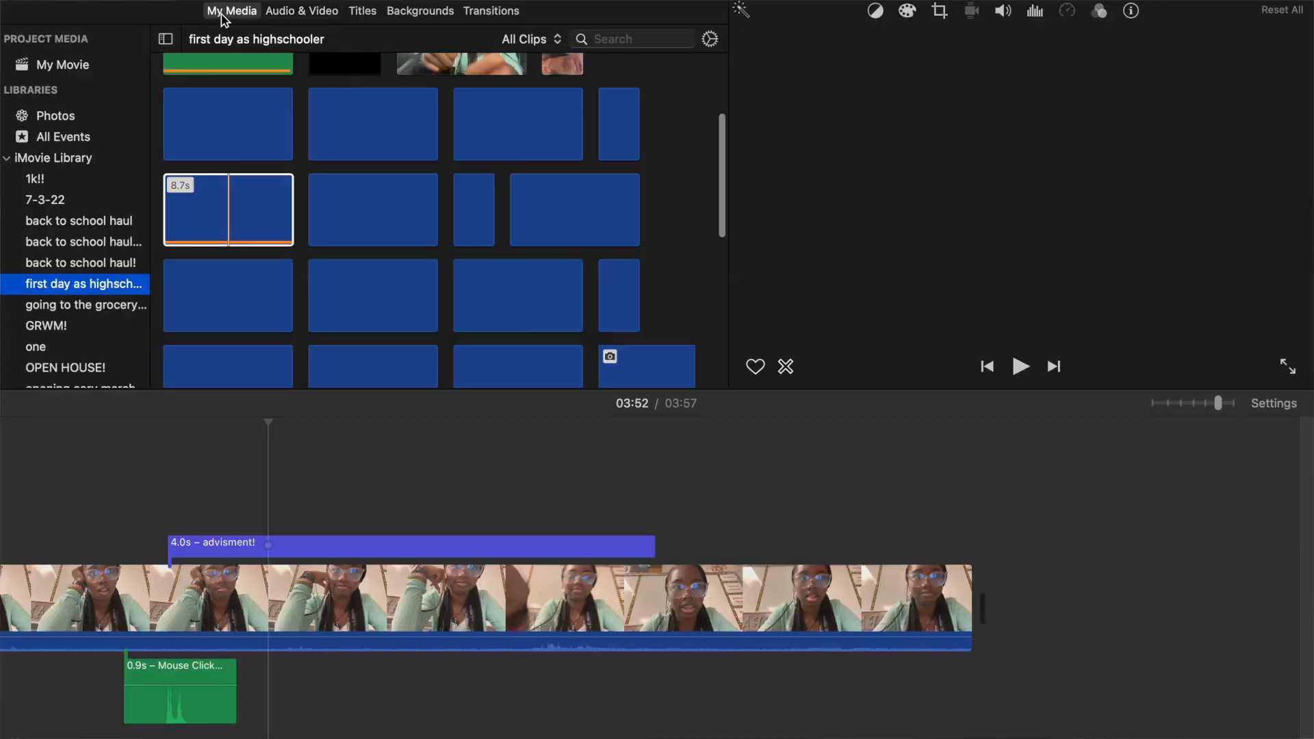
# Look through the clips of the first day as highschooler, going to the grocery store and neighbouring events for extra footage.
pyautogui.scroll(-7, 407, 222)
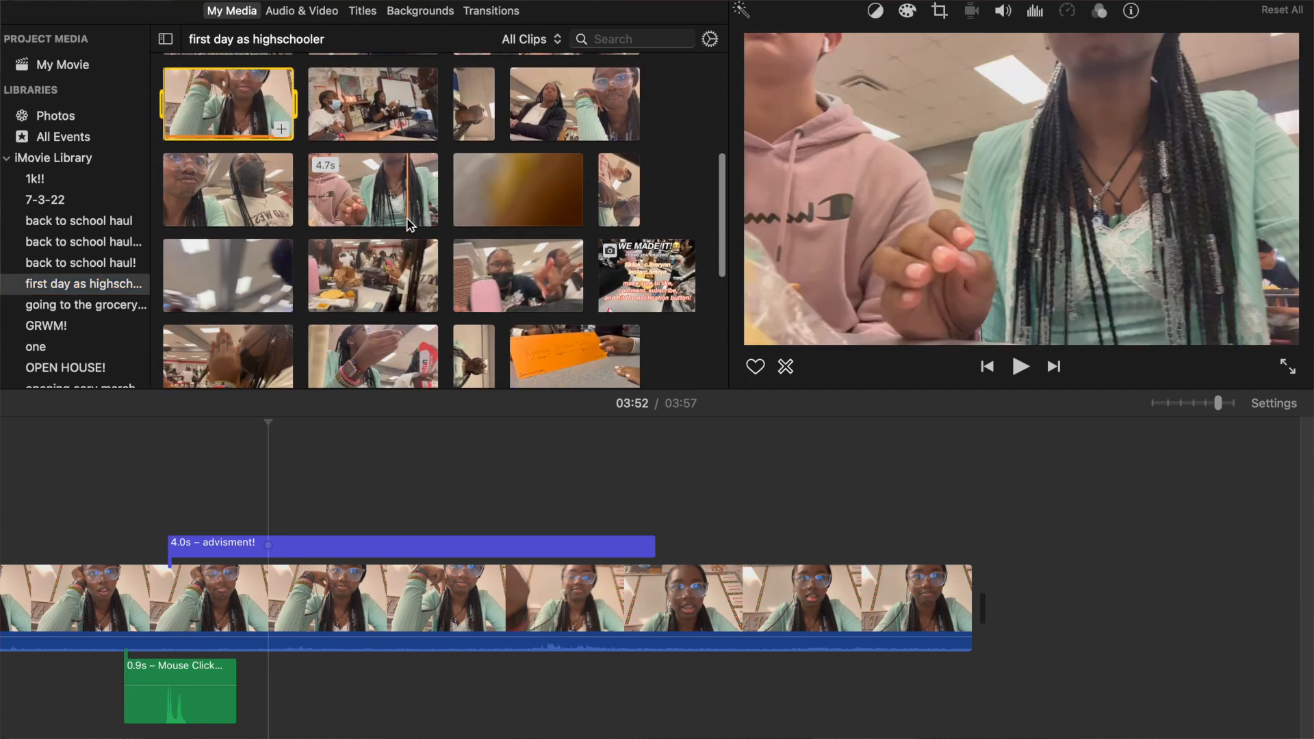
pyautogui.scroll(-5, 407, 222)
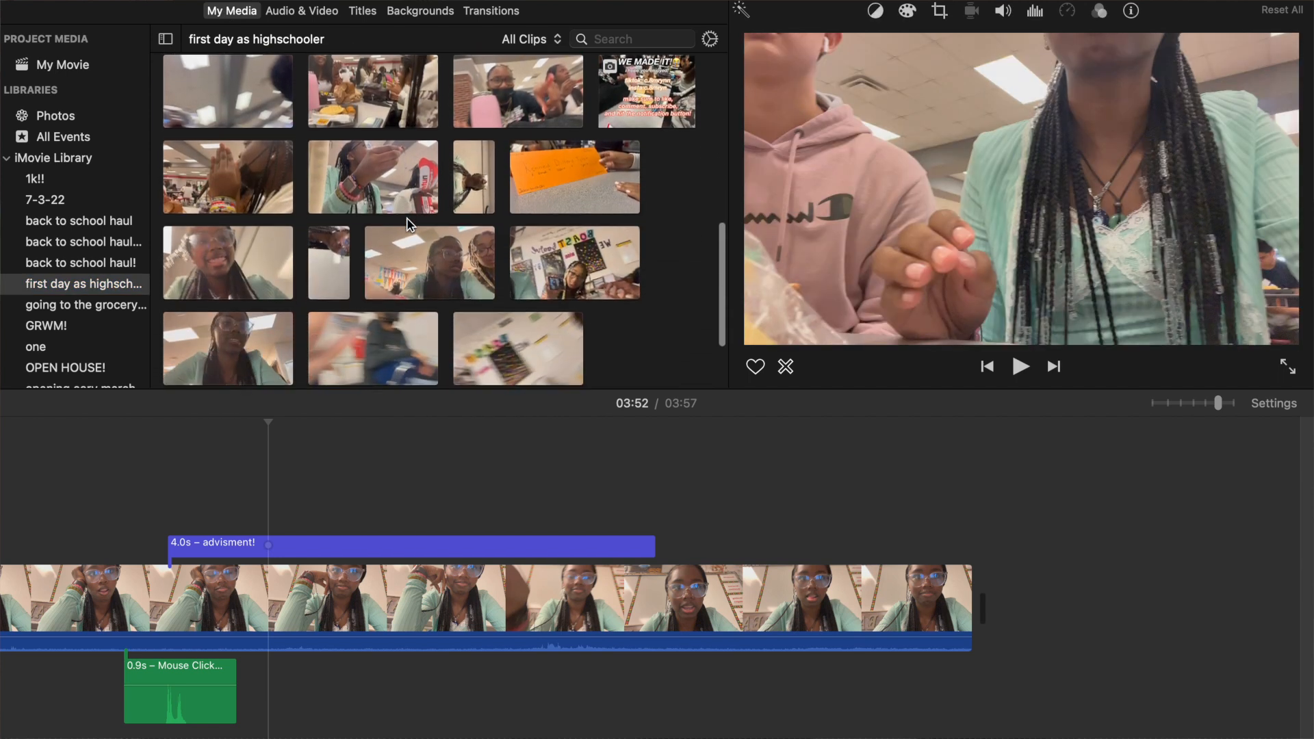
pyautogui.scroll(1, 406, 218)
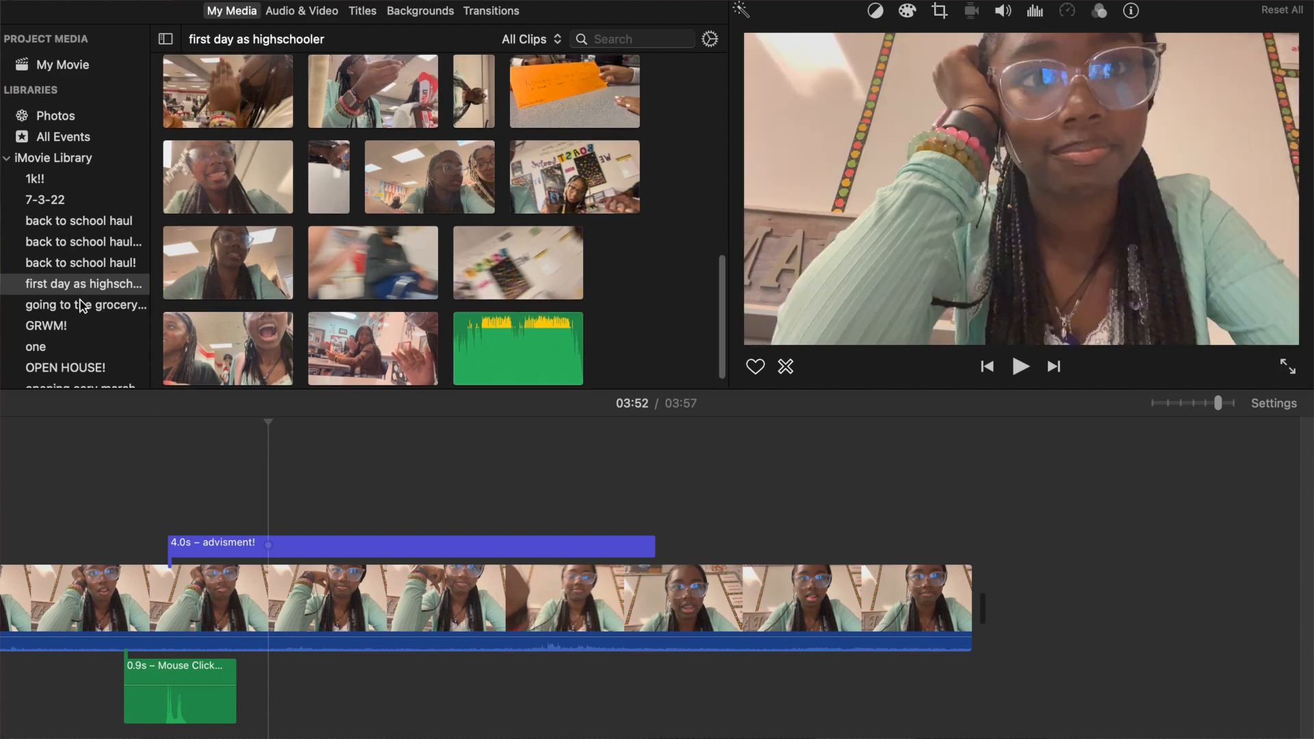
pyautogui.scroll(-2, 72, 273)
pyautogui.click(76, 253)
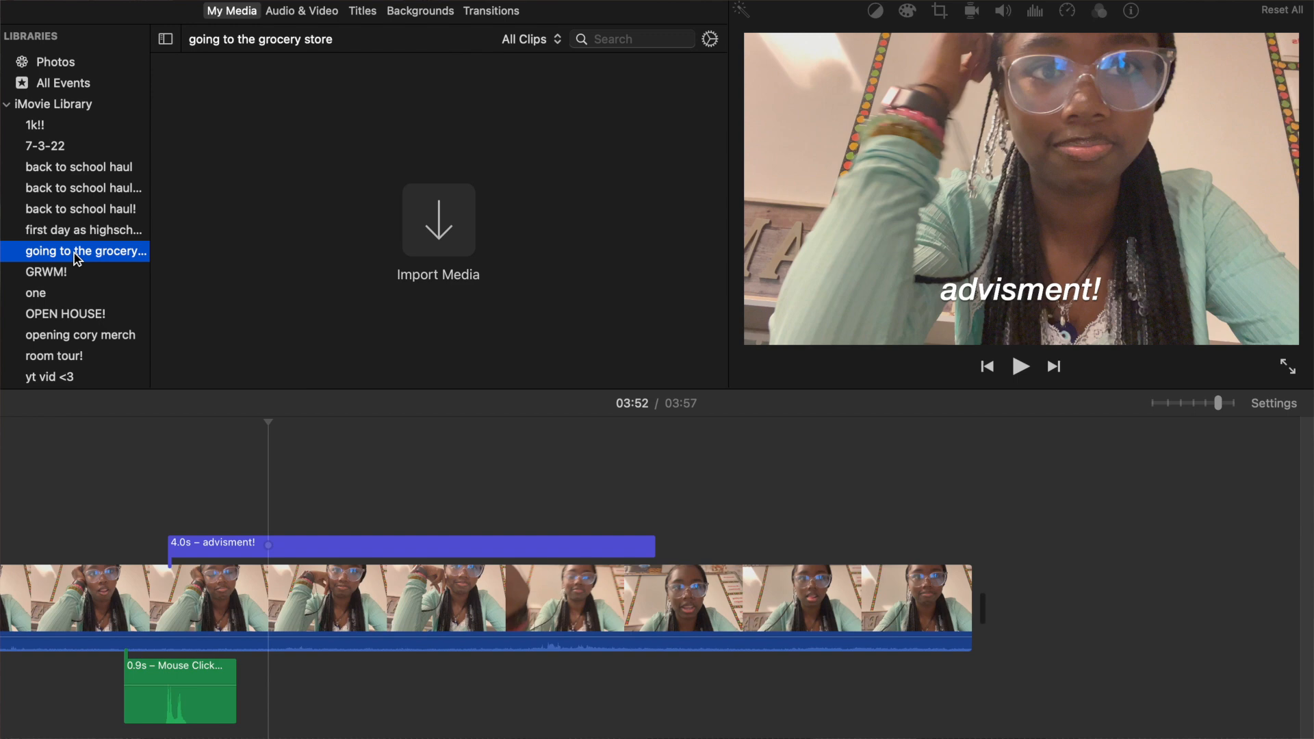
pyautogui.click(74, 290)
pyautogui.click(68, 274)
pyautogui.click(66, 254)
# Add the 8.4-second school hallway clip from the OPEN HOUSE! event after the classroom clip and play across the join.
pyautogui.click(76, 313)
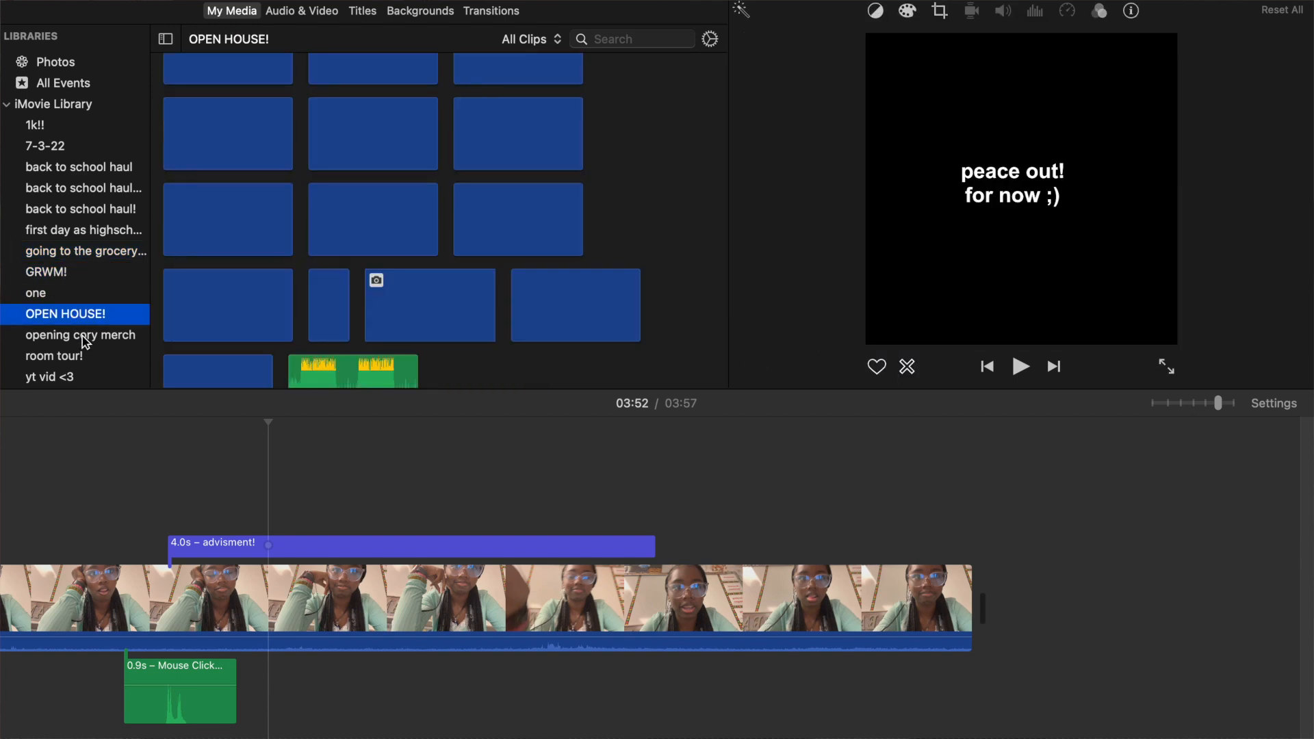
pyautogui.scroll(-5, 471, 192)
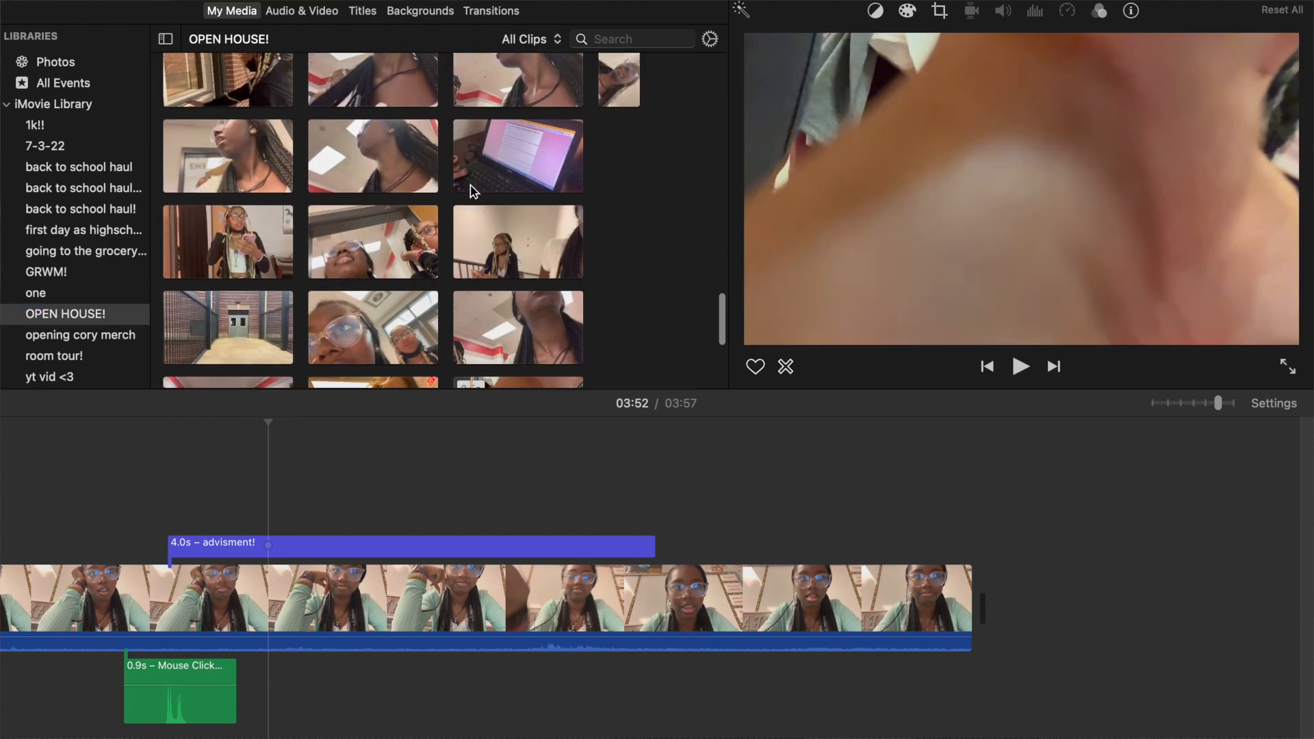
pyautogui.scroll(-3, 473, 192)
pyautogui.moveTo(223, 312); pyautogui.dragTo(1078, 620)
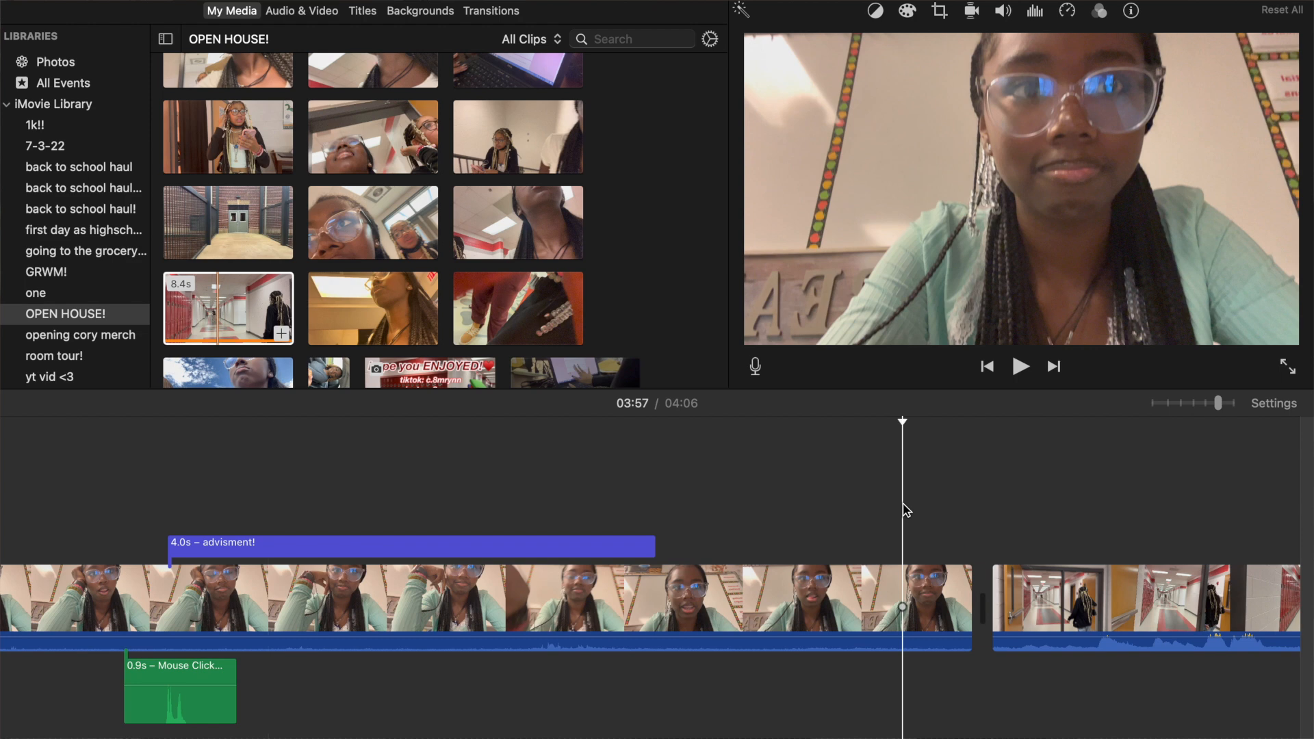
pyautogui.press('space')
pyautogui.press('space')
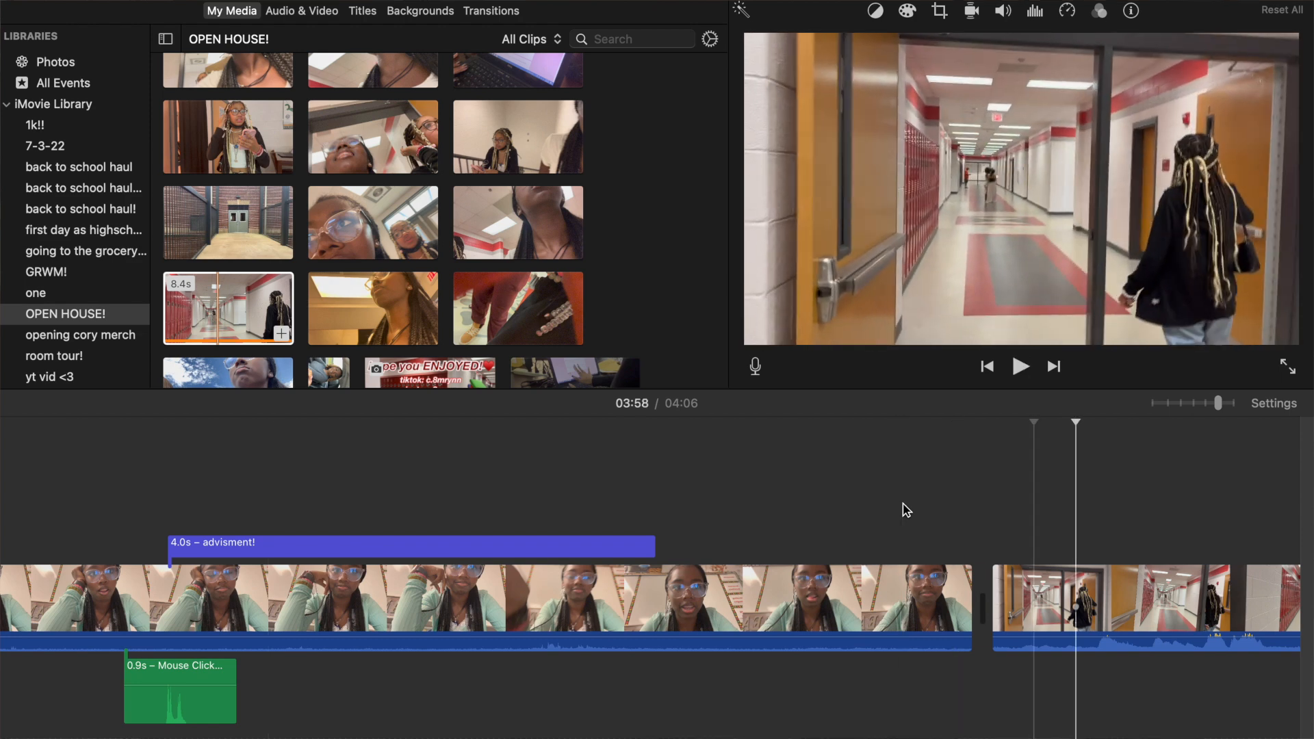
# Set the hallway clip's volume to 0%.
pyautogui.hscroll(3, 907, 511)
pyautogui.hscroll(3, 907, 511)
pyautogui.click(794, 607)
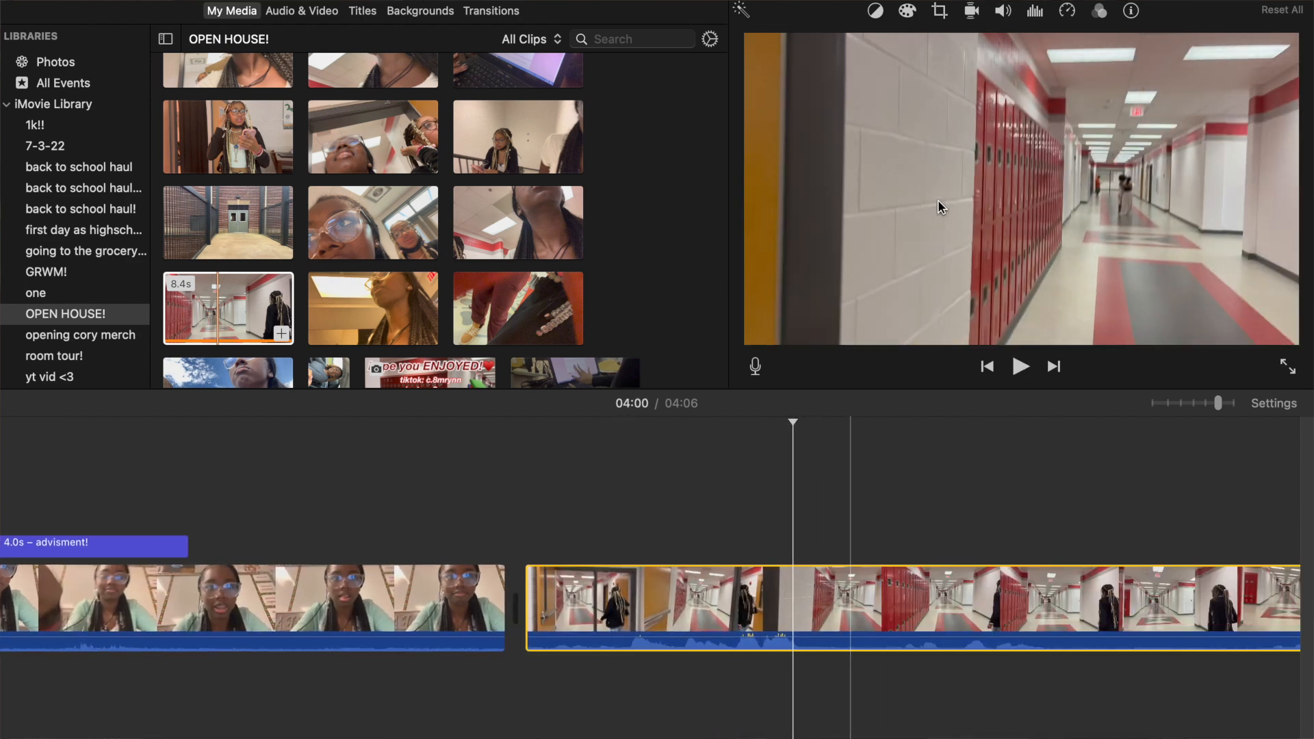
pyautogui.click(1000, 12)
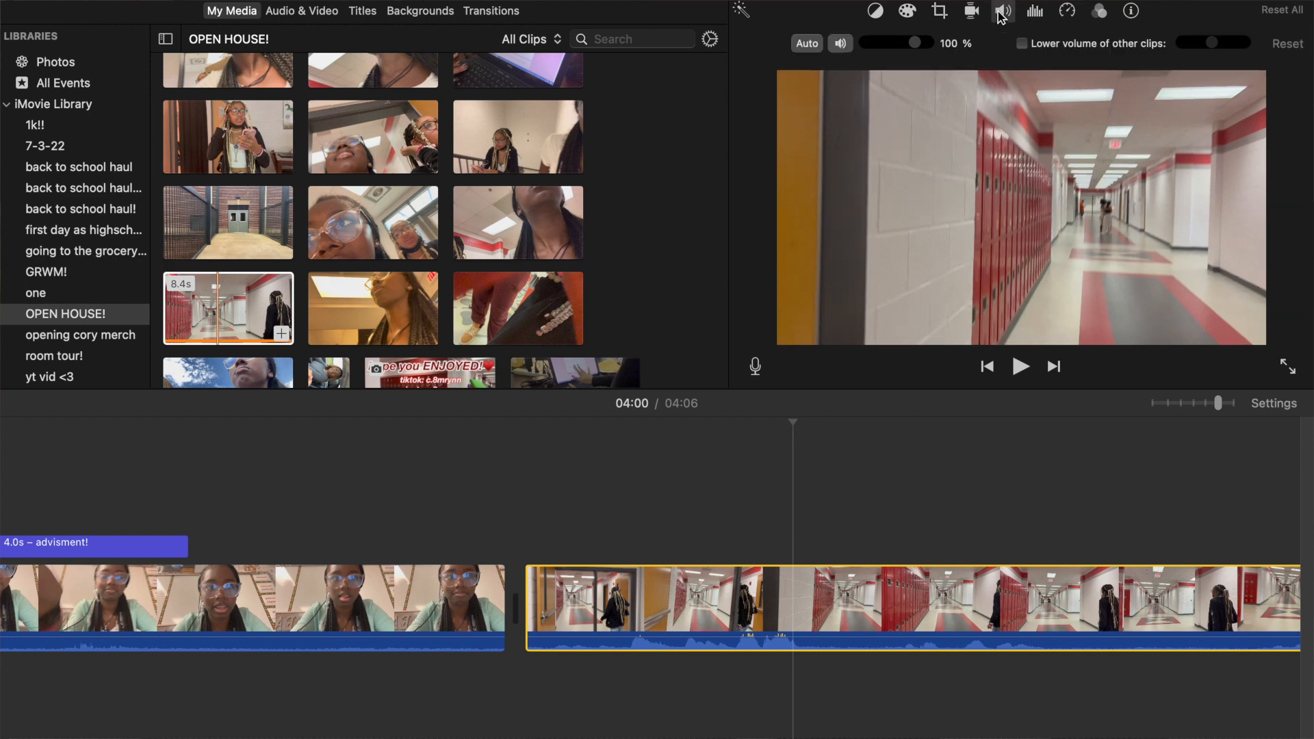
pyautogui.moveTo(919, 48); pyautogui.dragTo(788, 54)
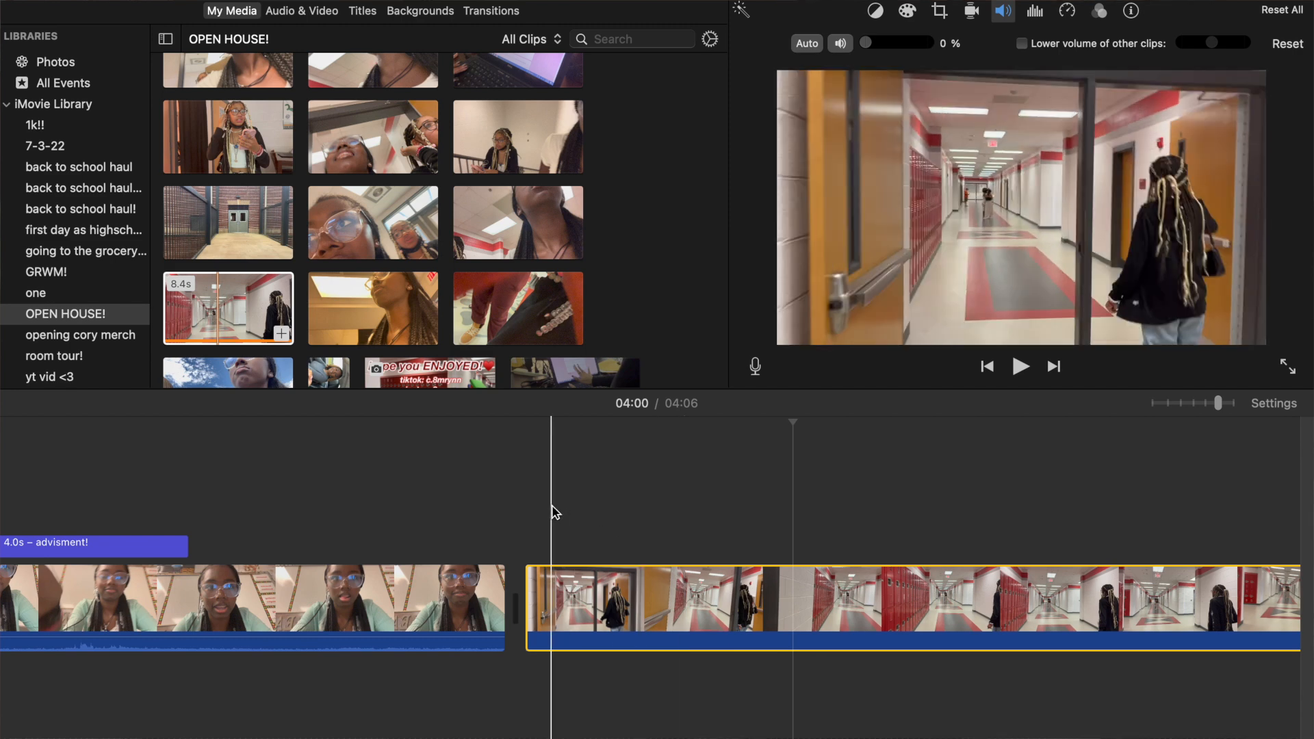
# Try to place the music track Monkeys Spinning Monkeys beneath the start of the hallway clip.
pyautogui.click(315, 17)
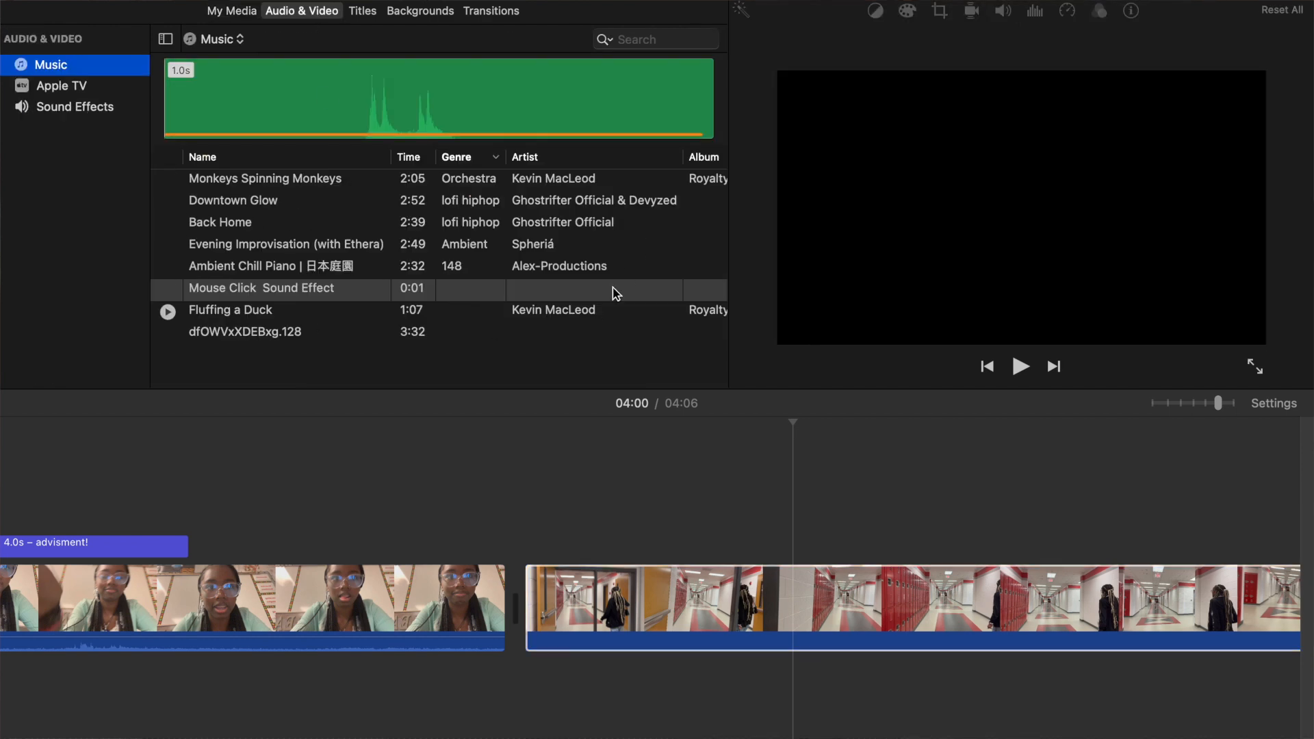
pyautogui.click(237, 179)
pyautogui.moveTo(522, 471); pyautogui.dragTo(528, 477)
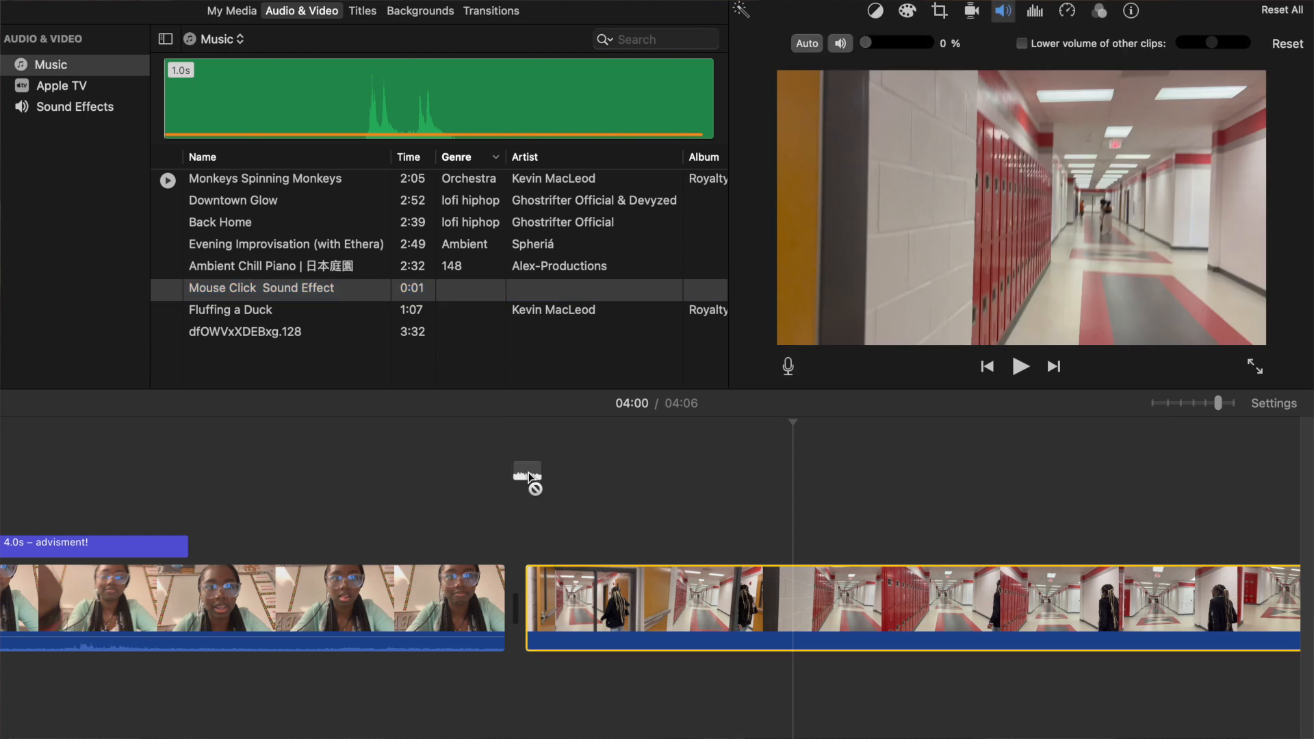
pyautogui.click(205, 179)
pyautogui.moveTo(206, 180); pyautogui.dragTo(552, 628)
pyautogui.click(259, 179)
pyautogui.moveTo(258, 179); pyautogui.dragTo(480, 436)
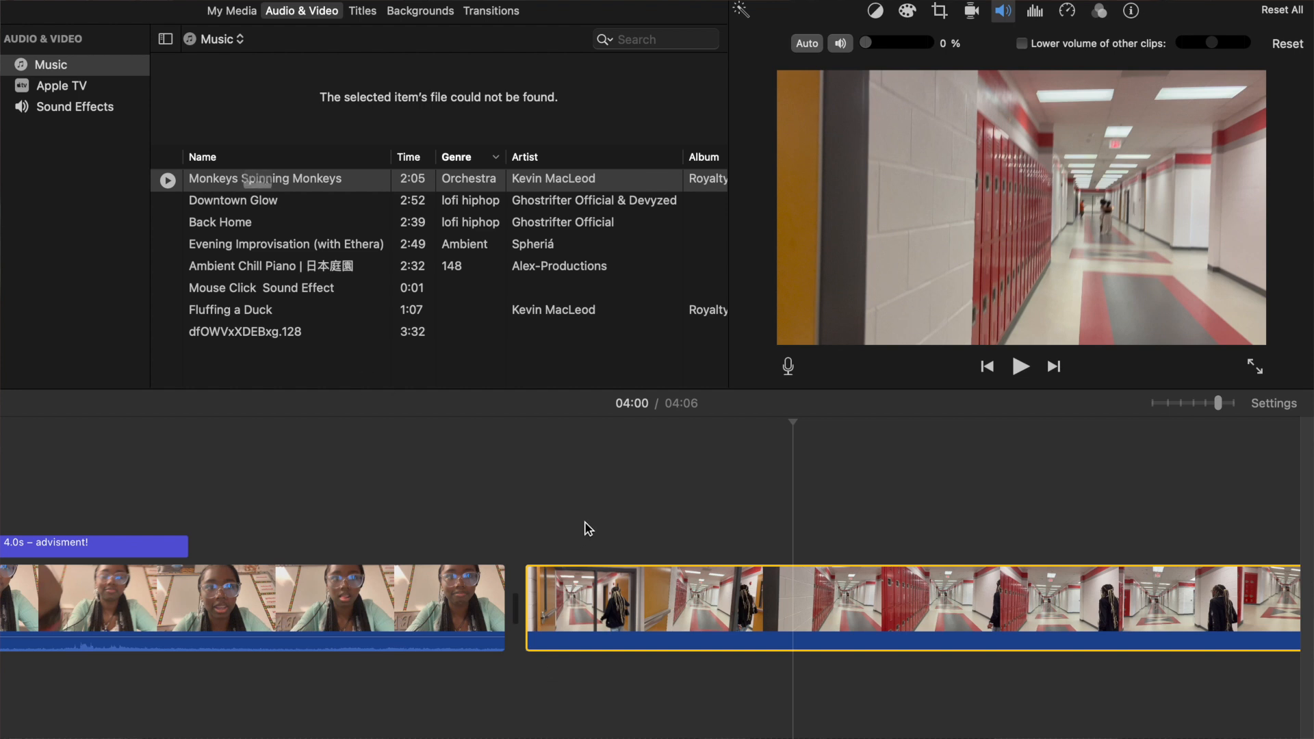
# Check whether Back Home, Ambient Chill Piano, Evening Improvisation and Monkeys Spinning Monkeys have usable audio files.
pyautogui.click(199, 223)
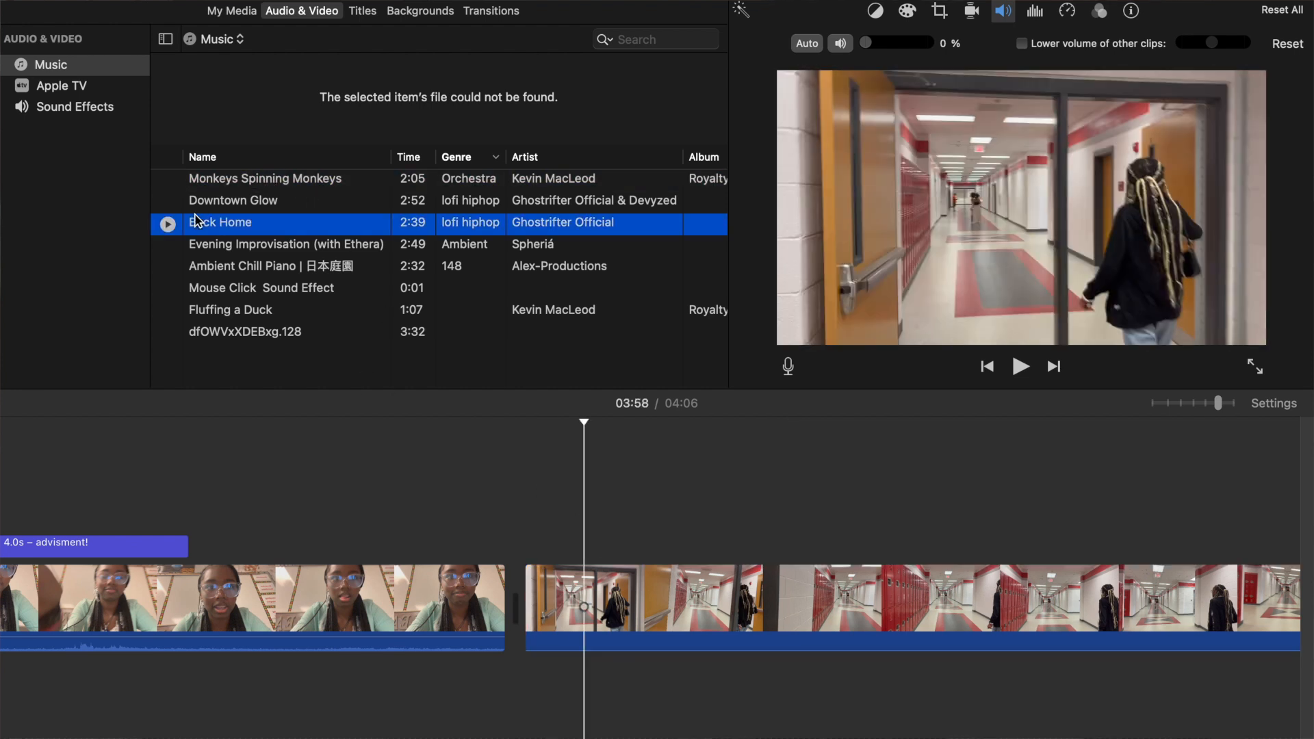
pyautogui.click(223, 264)
pyautogui.click(230, 248)
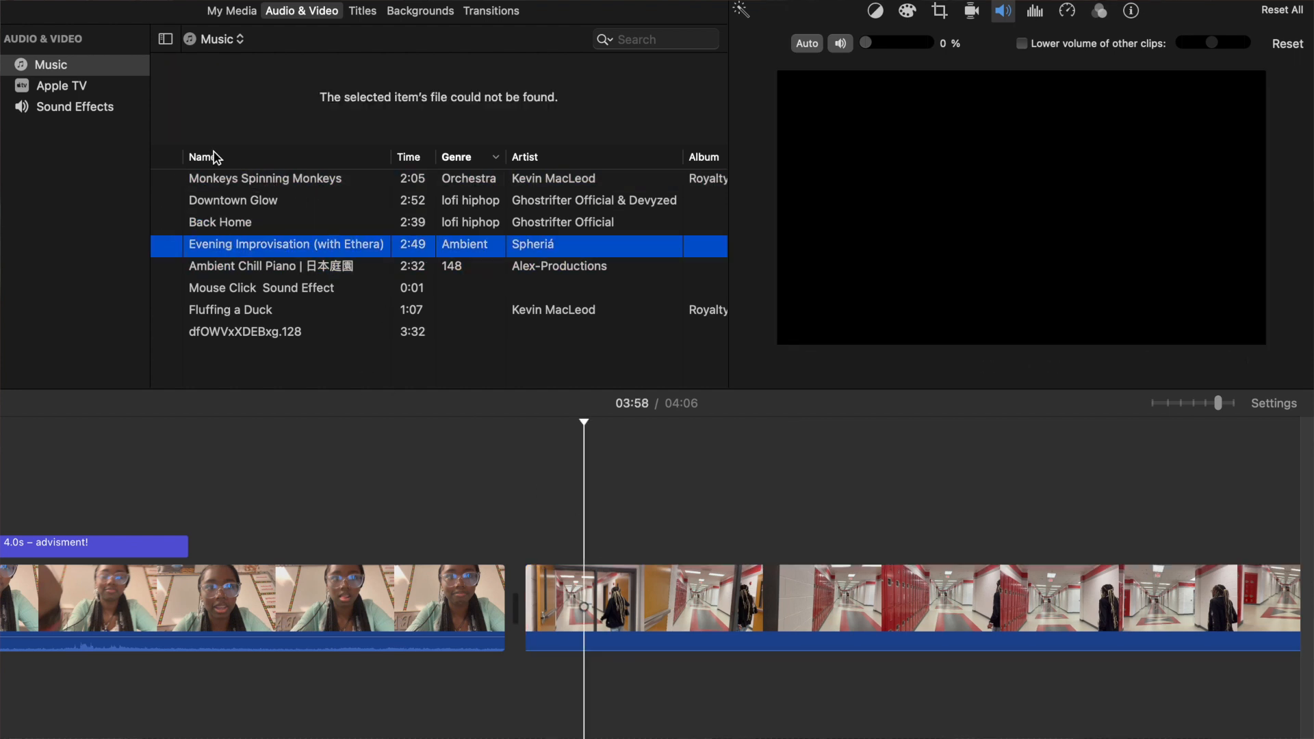
pyautogui.click(246, 181)
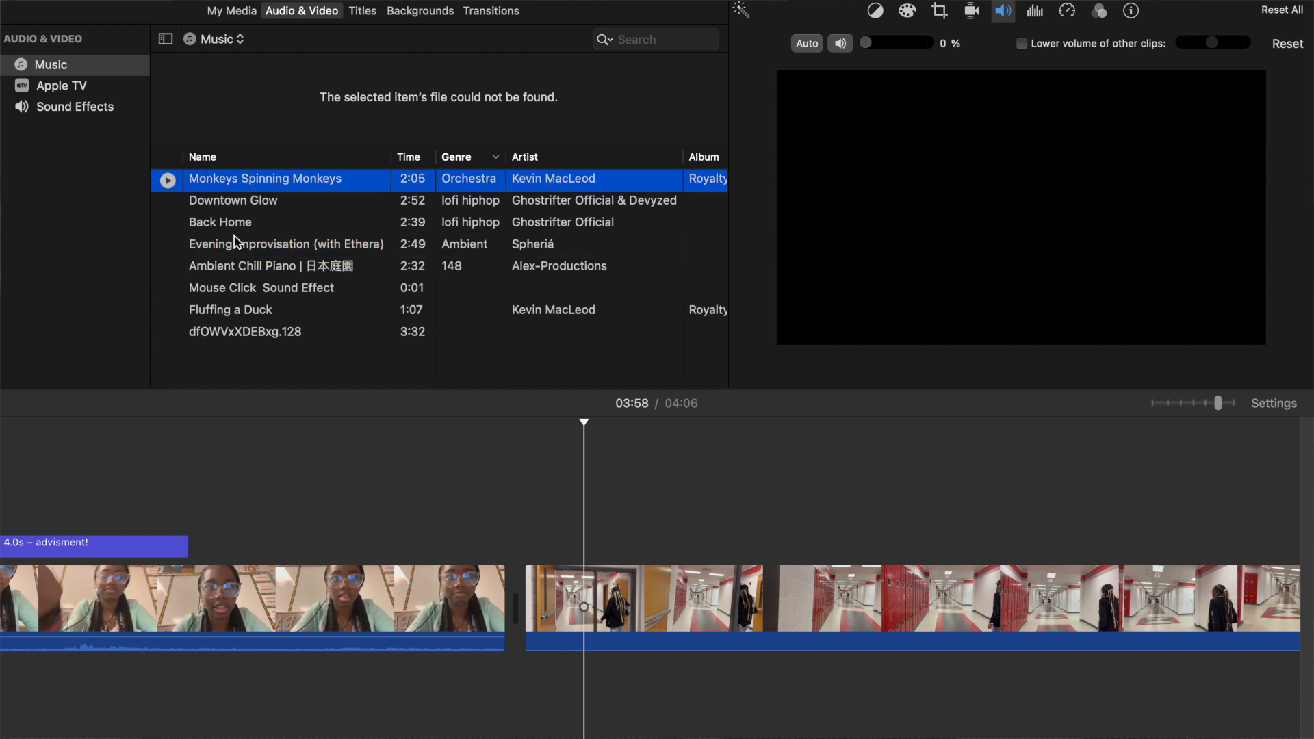
# Attach the music track Fluffing a Duck beneath the start of the hallway clip and play the section.
pyautogui.click(249, 312)
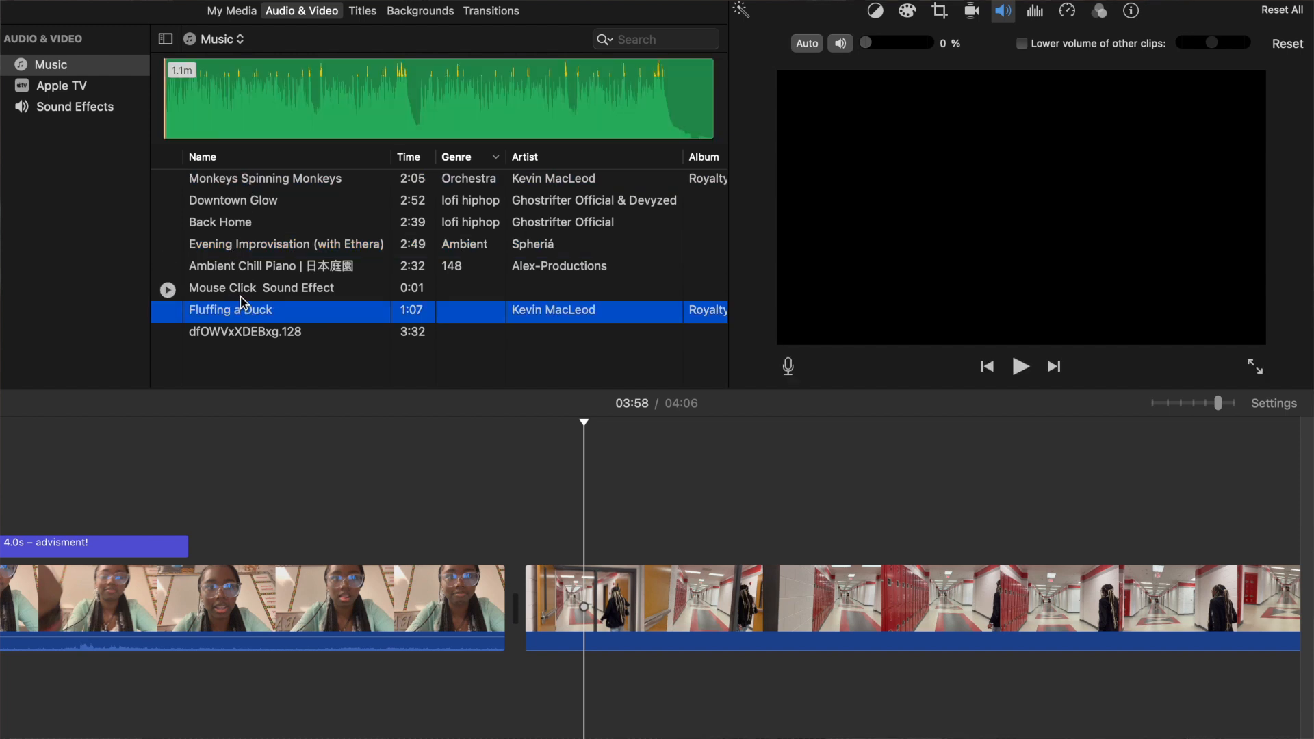
pyautogui.moveTo(561, 678); pyautogui.dragTo(546, 681)
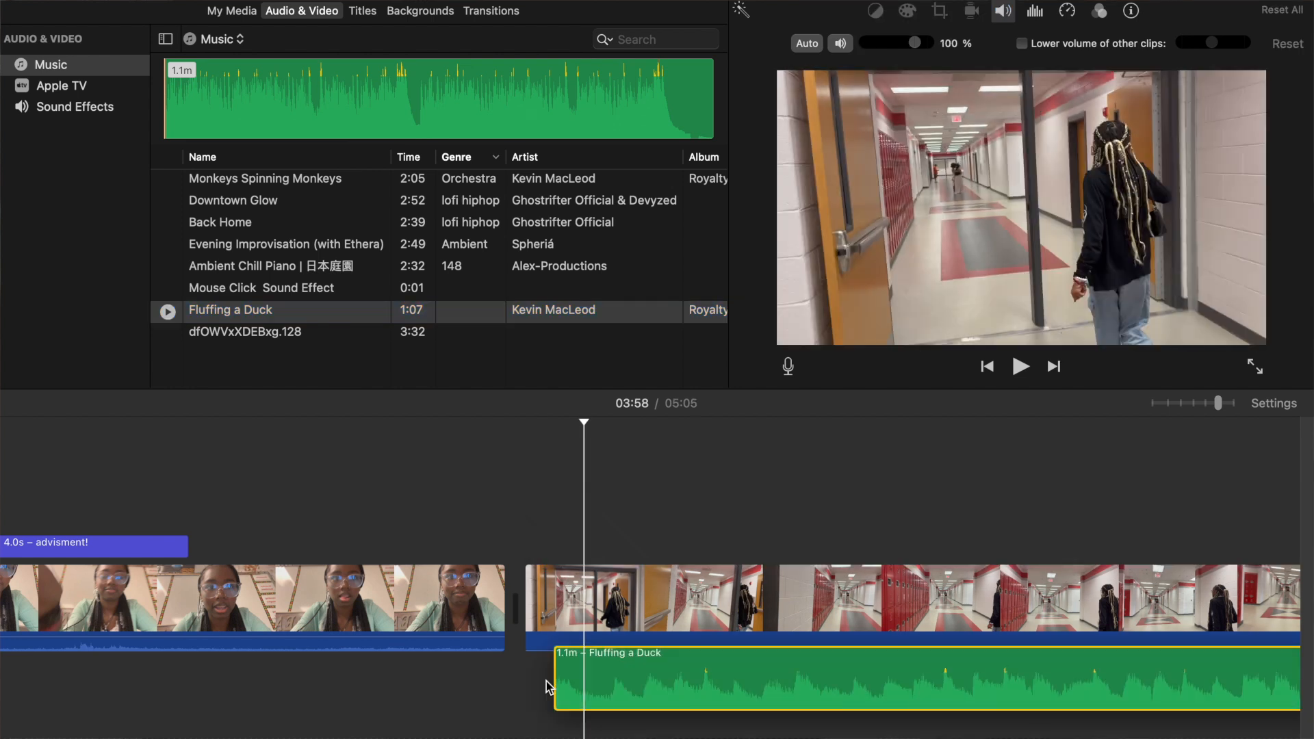
pyautogui.moveTo(546, 680); pyautogui.dragTo(580, 620)
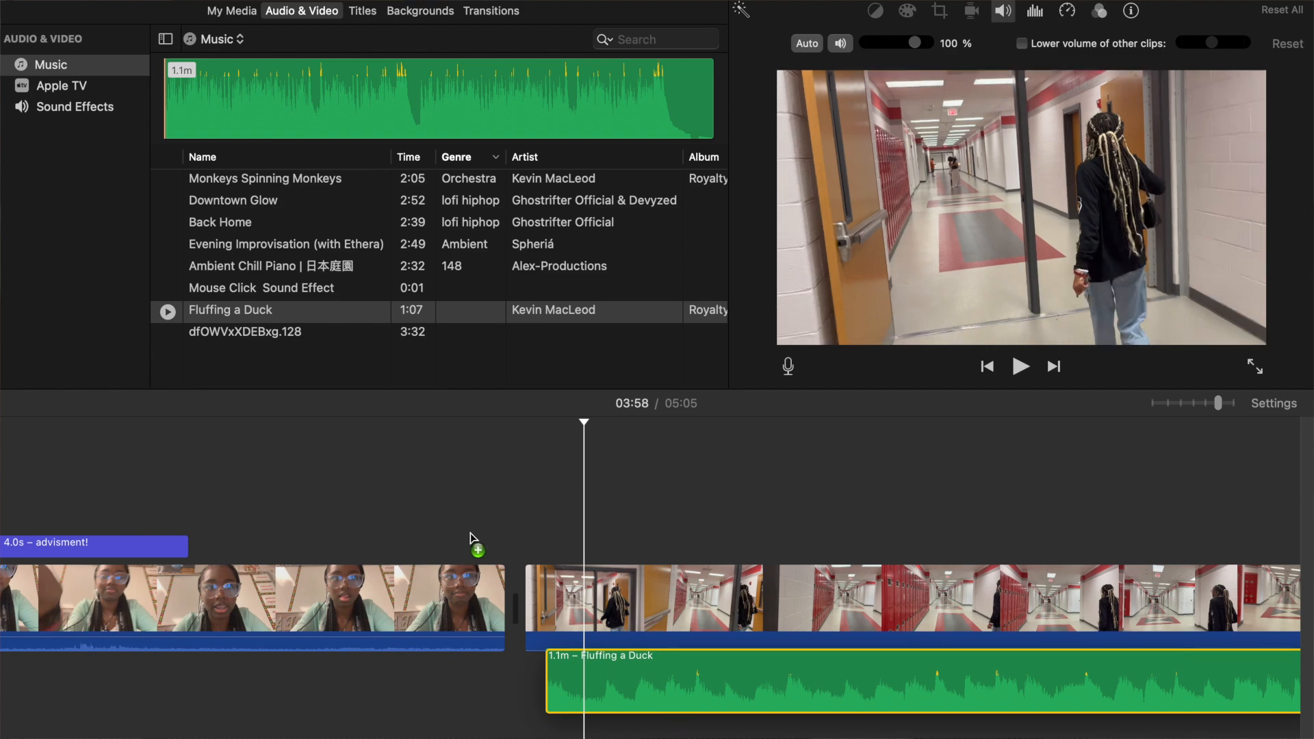
pyautogui.moveTo(469, 538); pyautogui.dragTo(473, 537)
pyautogui.press('space')
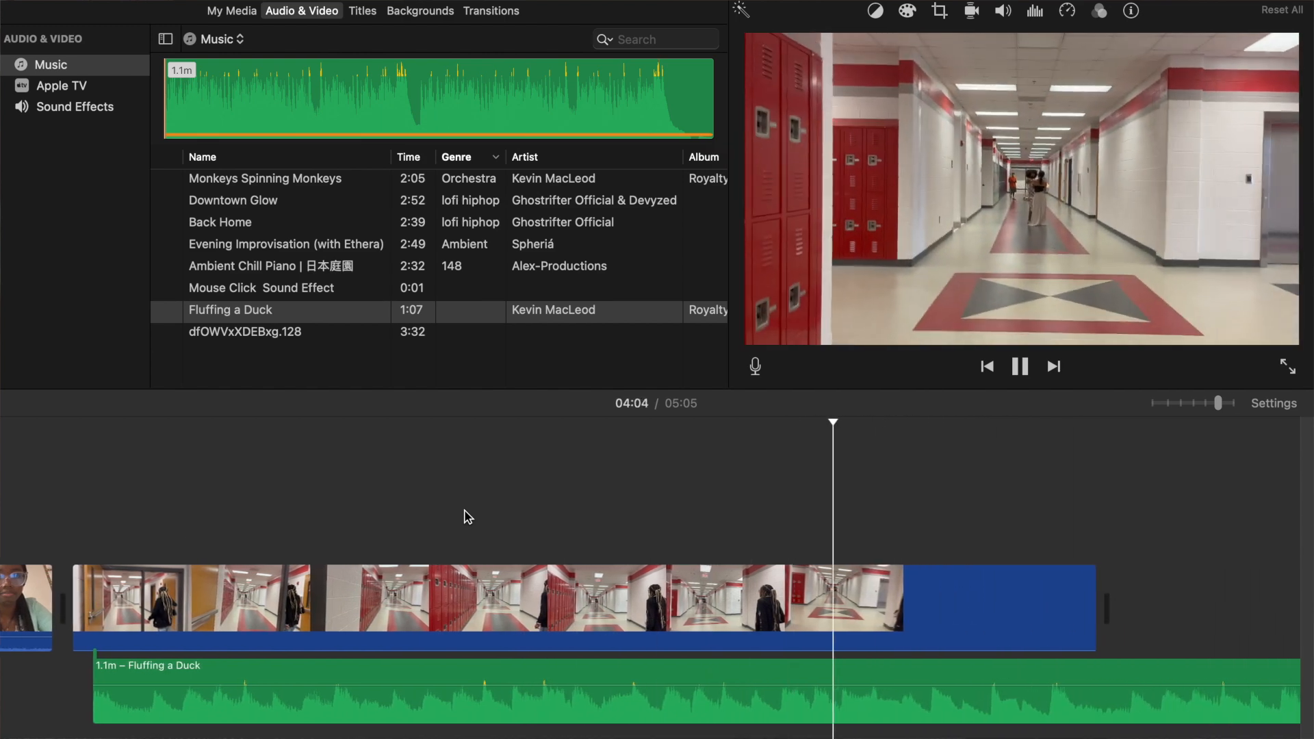
pyautogui.press('space')
# Split Fluffing a Duck at the end of the hallway clip and delete the part that runs beyond it.
pyautogui.click(861, 646)
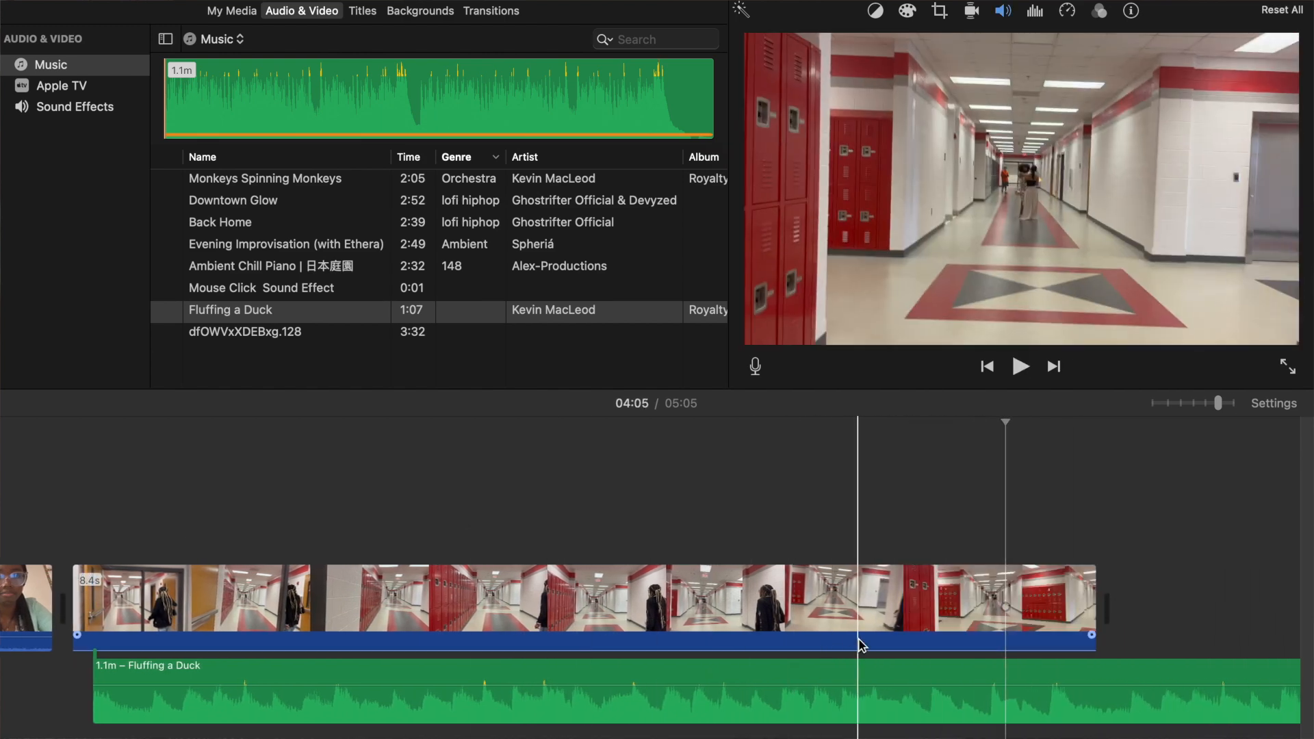
pyautogui.press('Delete')
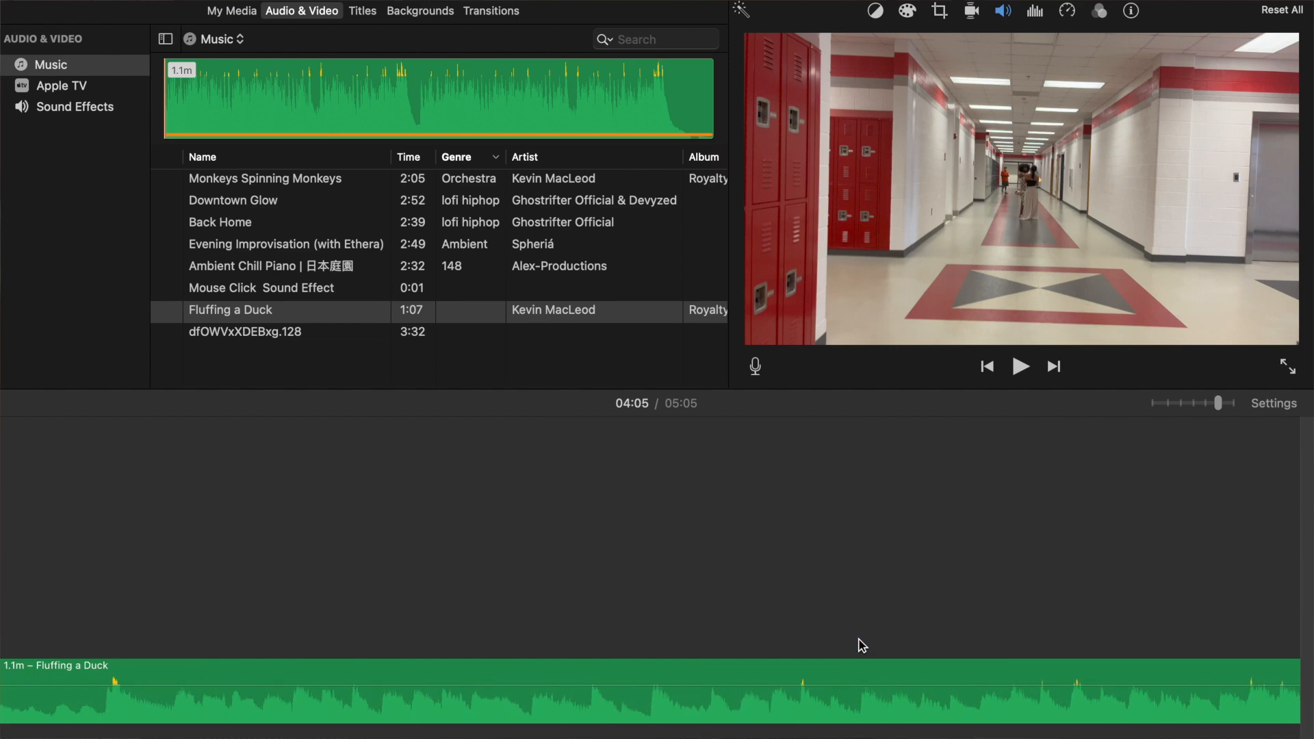
pyautogui.press('super+z')
pyautogui.click(616, 666)
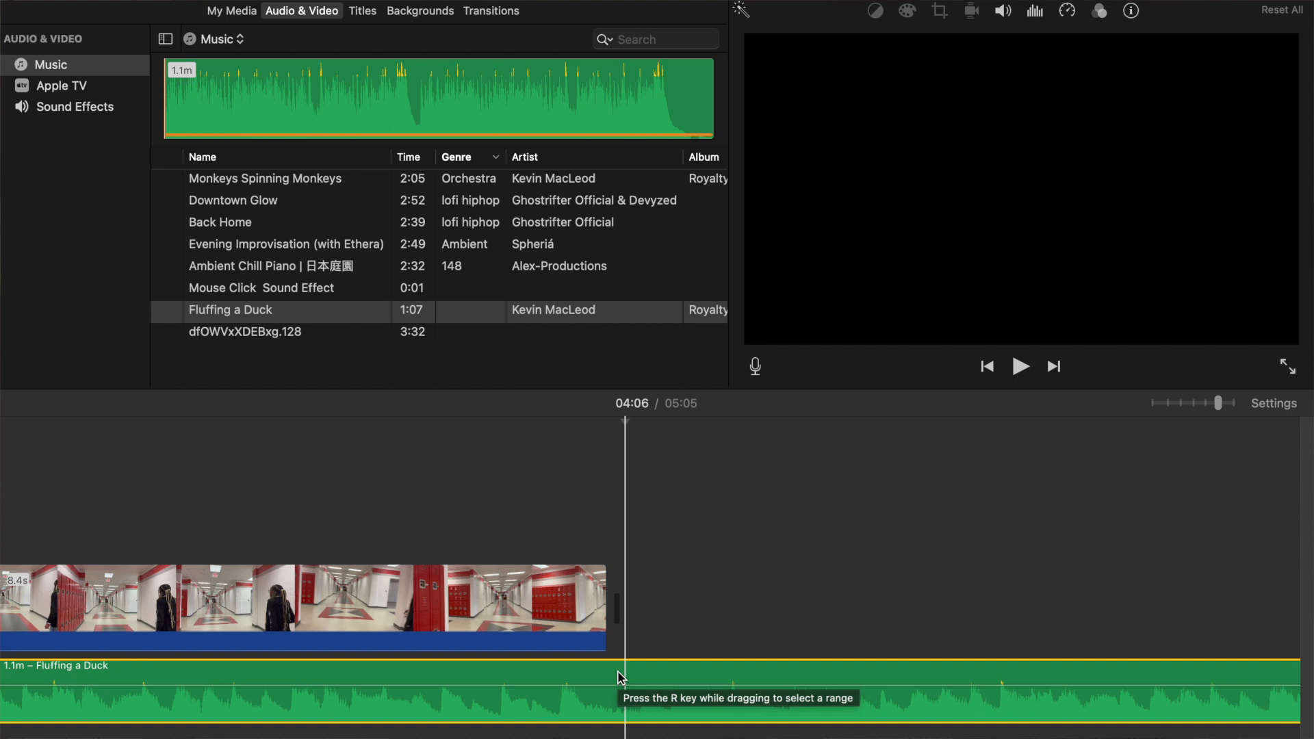
pyautogui.rightClick(618, 676)
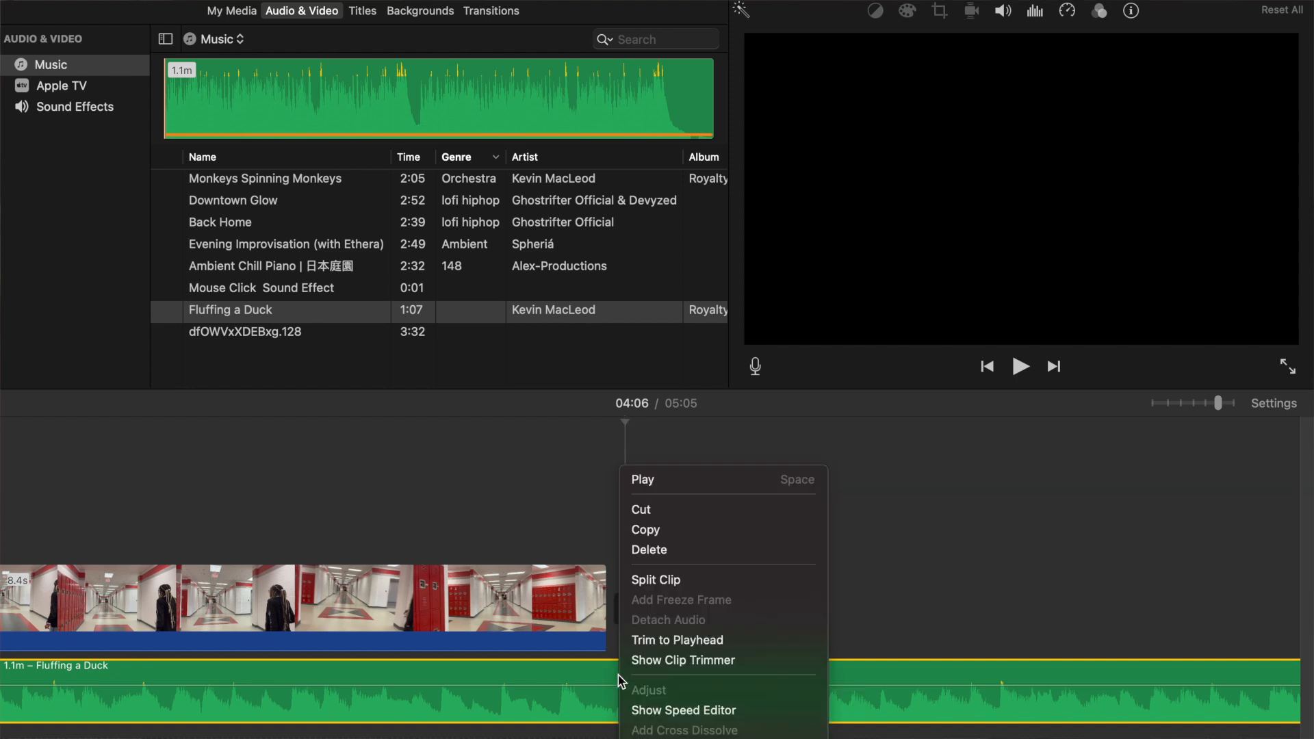
pyautogui.click(669, 581)
pyautogui.click(737, 671)
pyautogui.press('Delete')
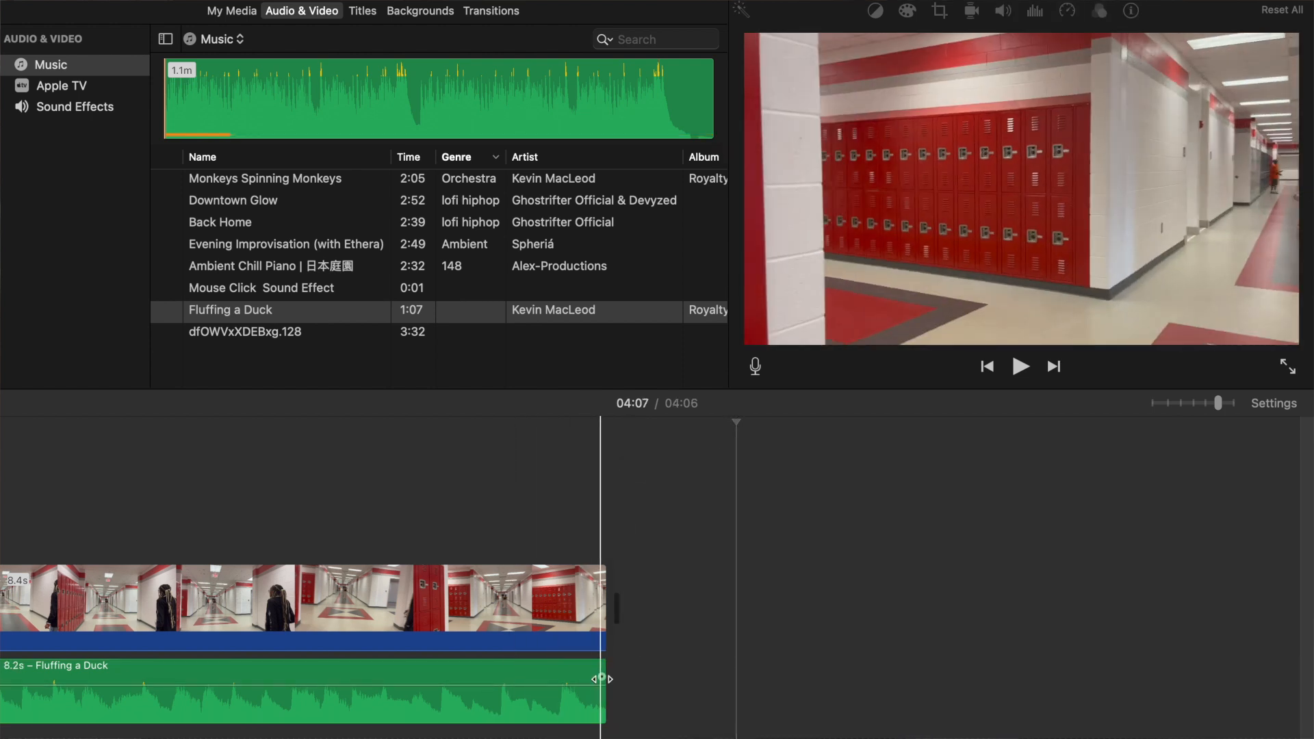
# Fade out the end of the Fluffing a Duck music beneath the hallway clip and test playback.
pyautogui.hscroll(-5, 603, 680)
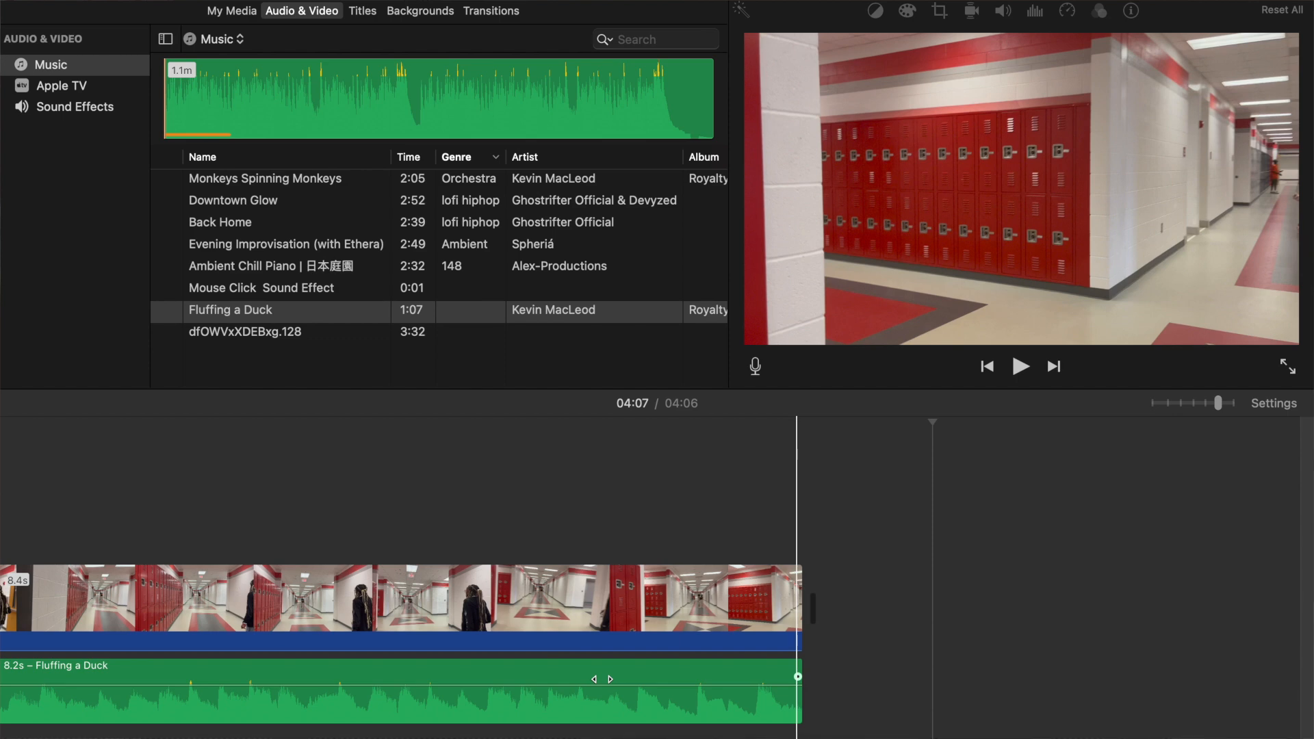
pyautogui.moveTo(798, 676); pyautogui.dragTo(677, 687)
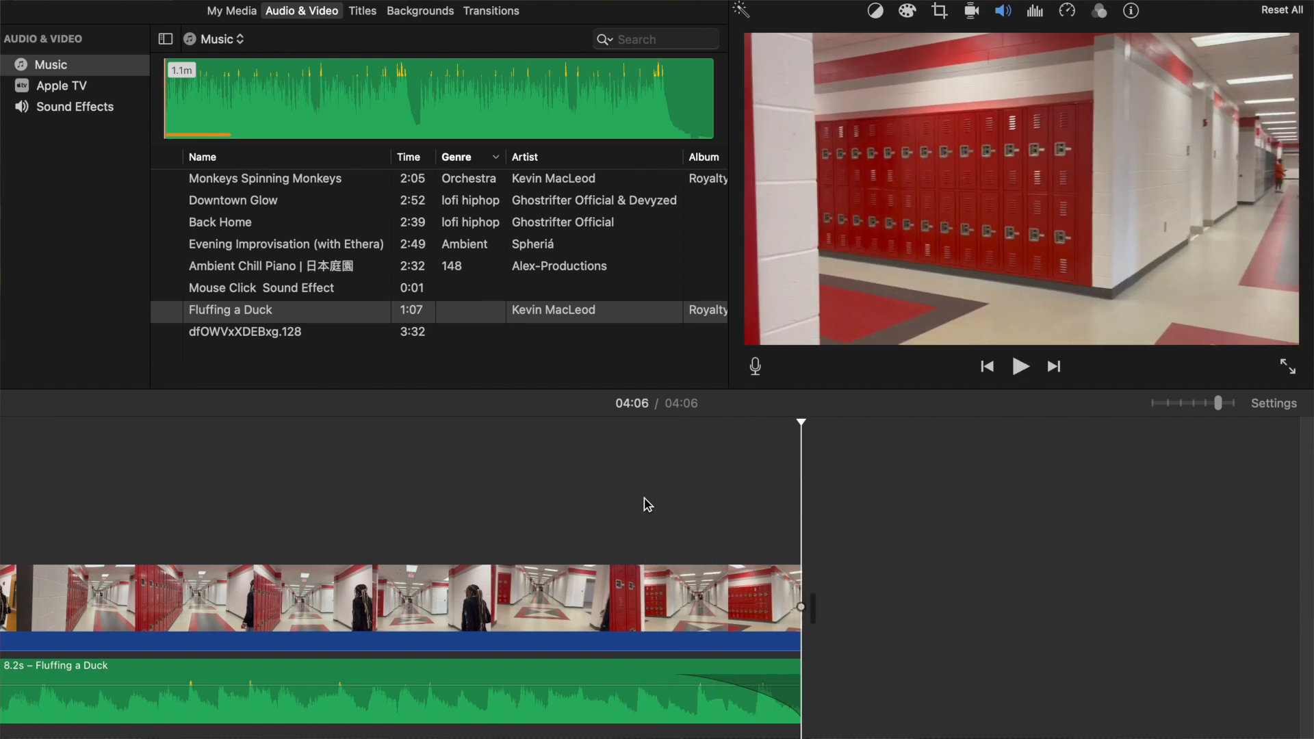
pyautogui.press('space')
pyautogui.press('space')
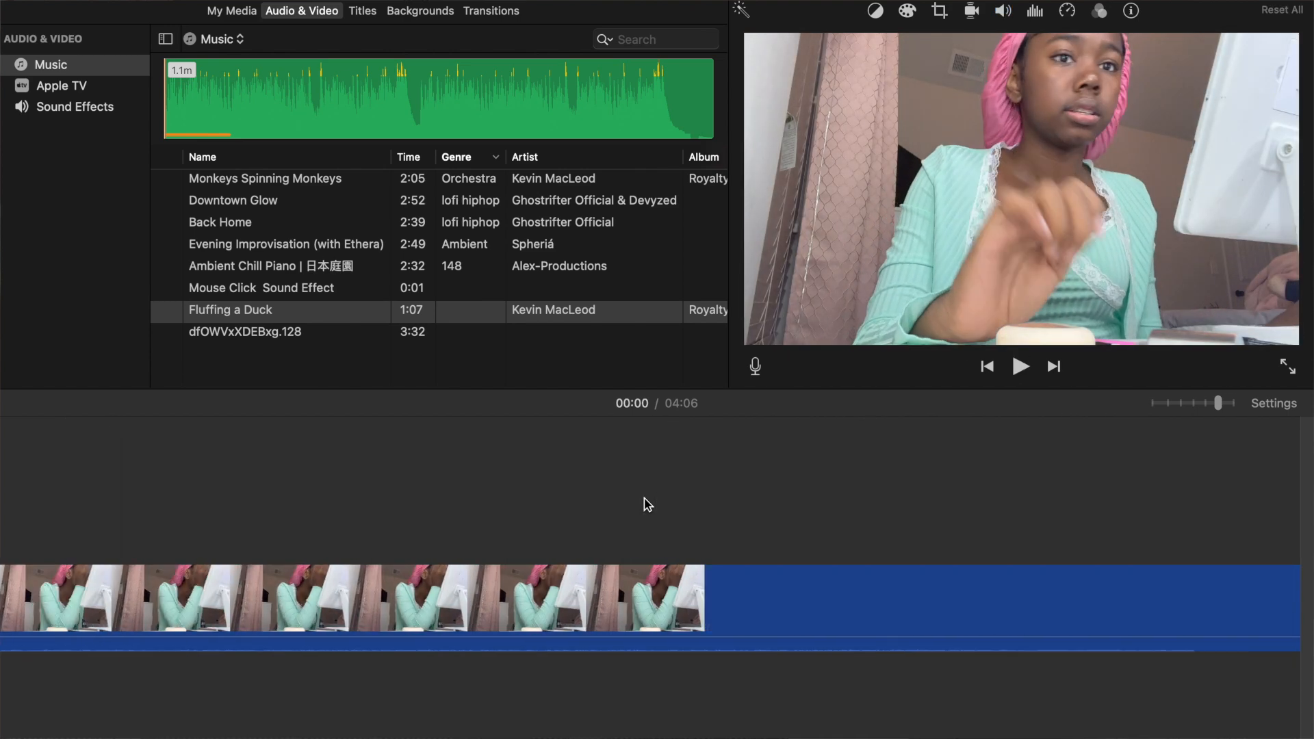
# Look through the built-in sound effects, from the telephone sounds down to the People genre.
pyautogui.hscroll(20, 648, 505)
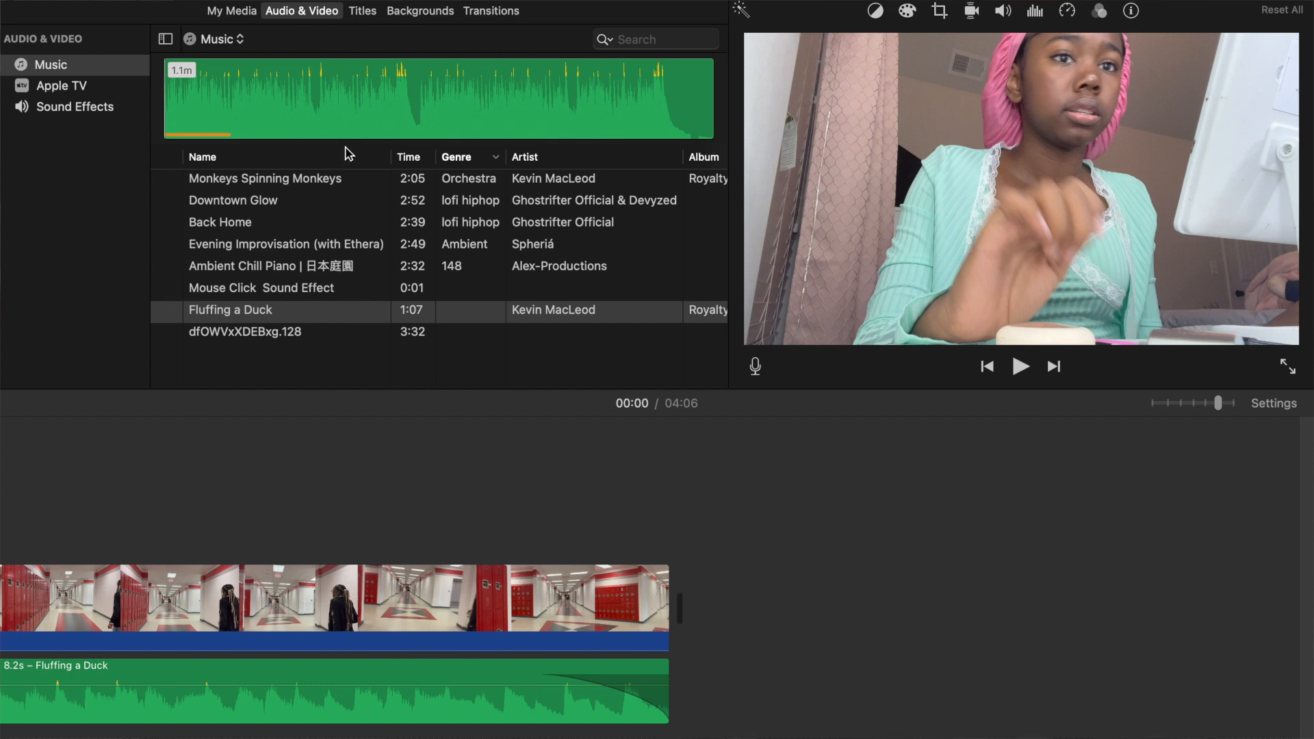
pyautogui.click(75, 107)
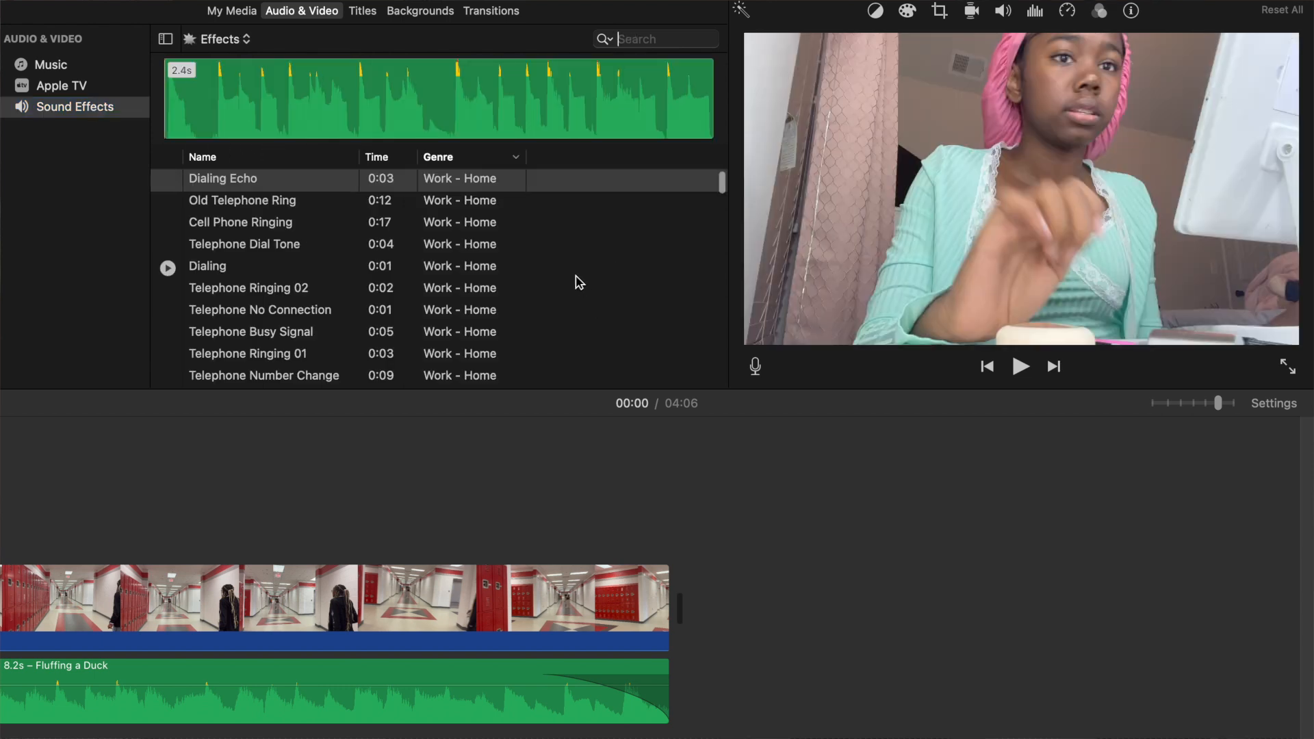
pyautogui.scroll(-20, 579, 282)
pyautogui.scroll(-15, 452, 294)
pyautogui.scroll(-5, 452, 294)
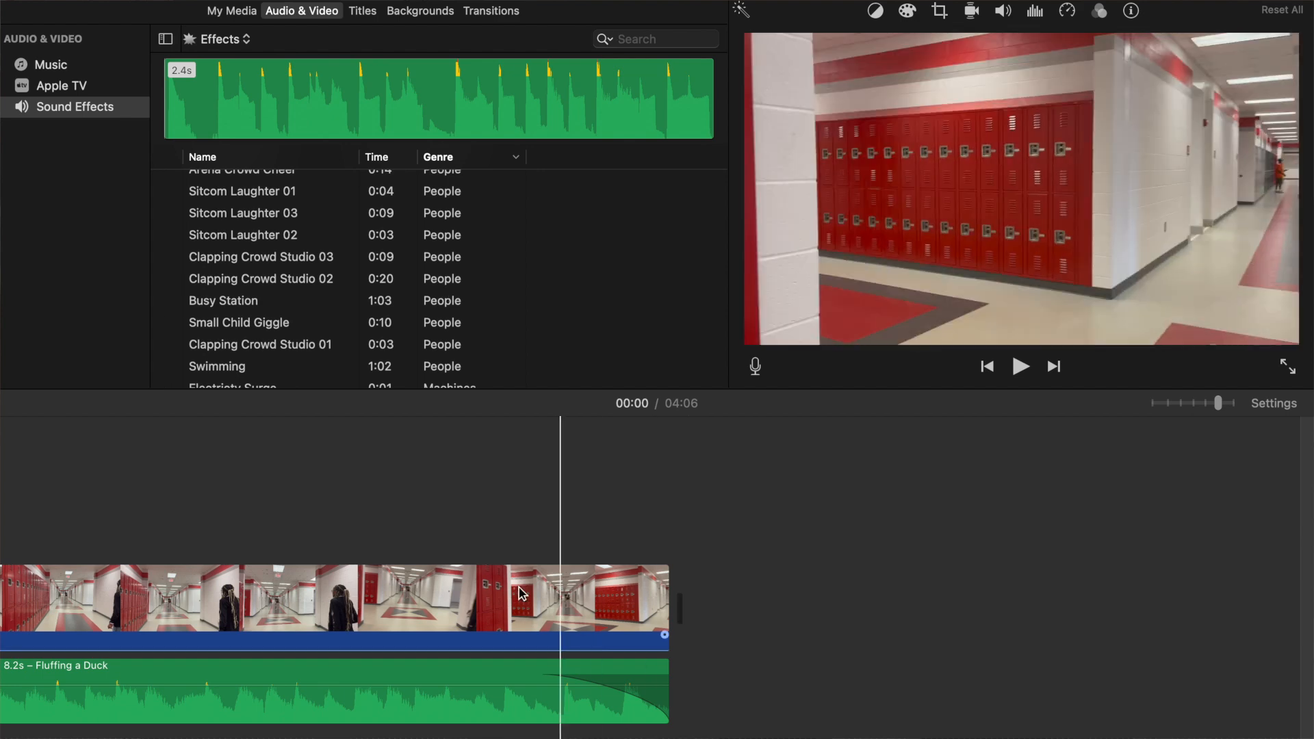
# Insert a Slide Left transition between the classroom clip and the hallway clip.
pyautogui.hscroll(-4, 484, 492)
pyautogui.hscroll(3, 484, 493)
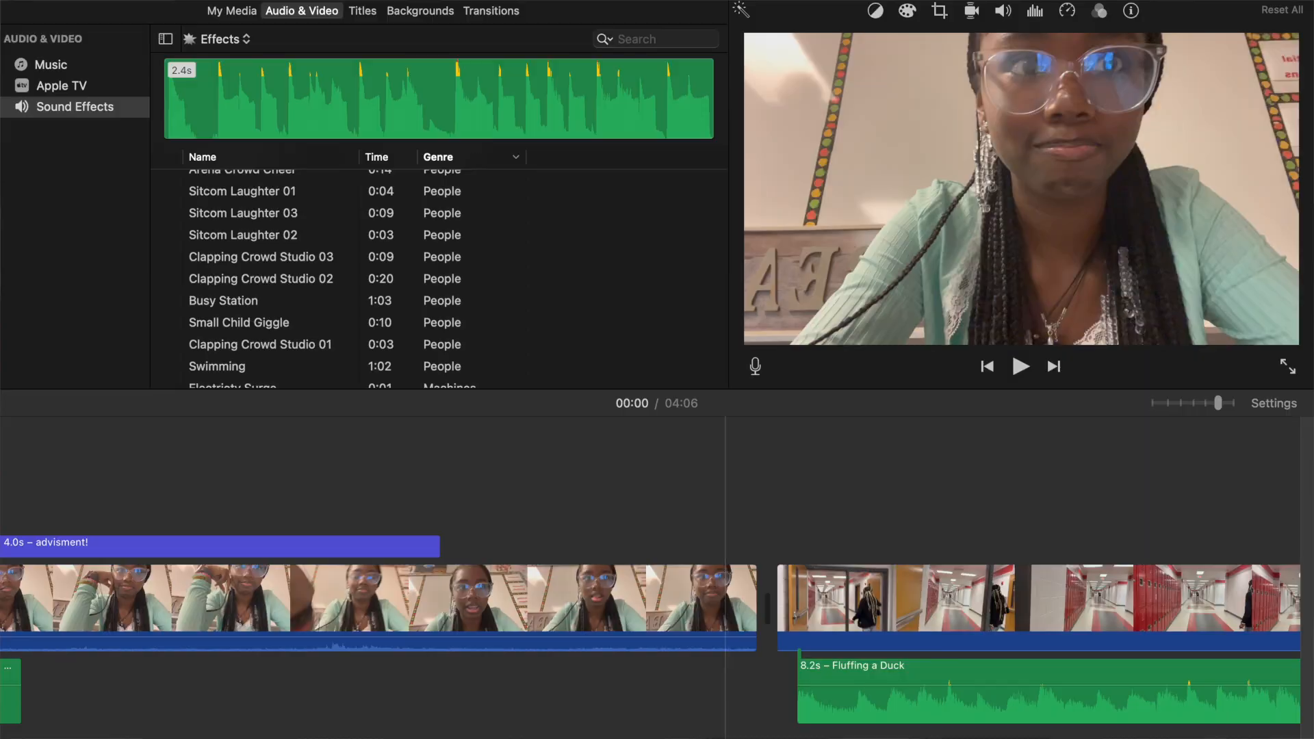
pyautogui.click(500, 13)
pyautogui.scroll(-1, 508, 105)
pyautogui.scroll(-3, 523, 211)
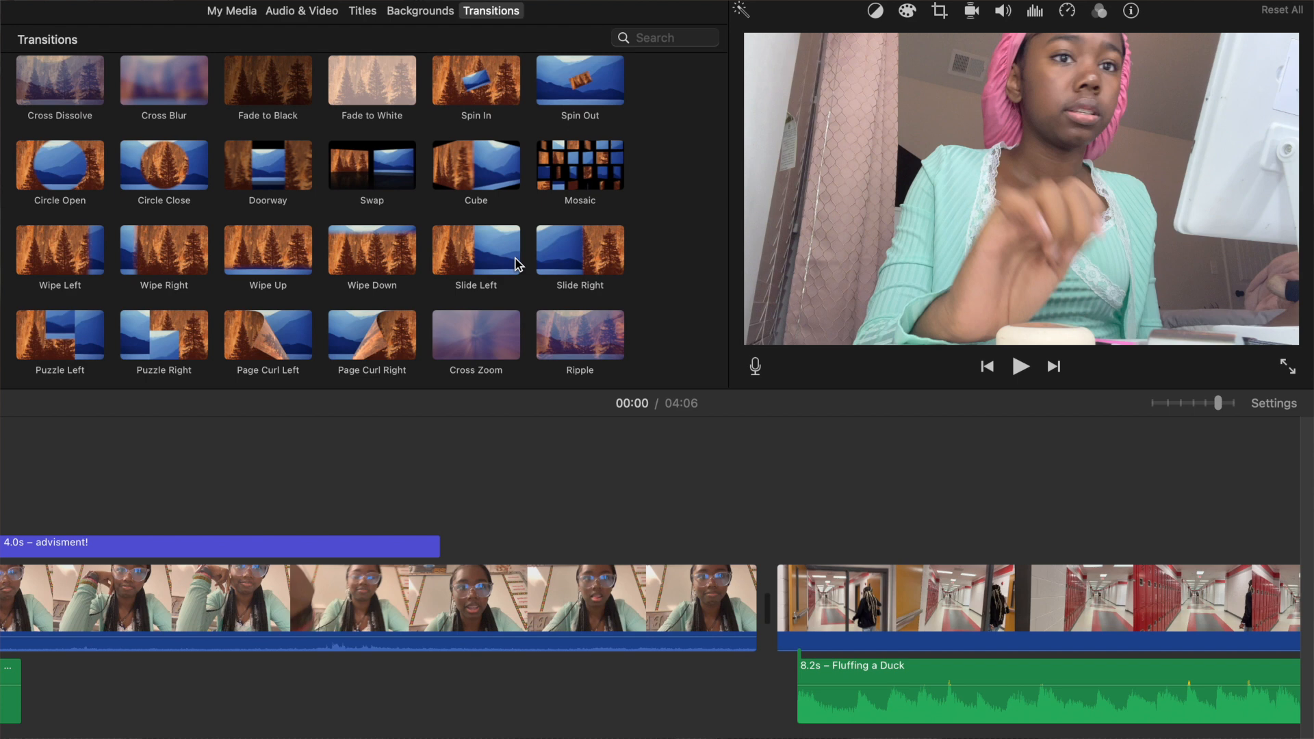
pyautogui.moveTo(498, 256); pyautogui.dragTo(649, 609)
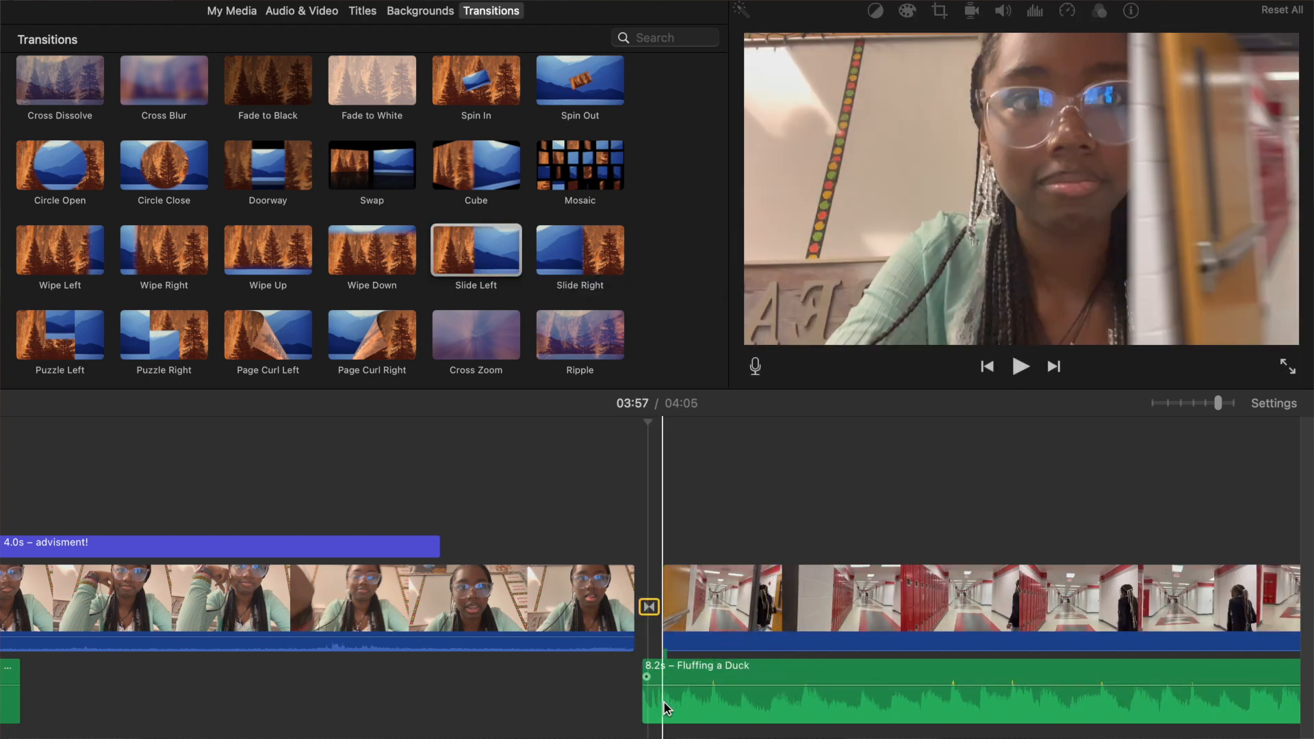
# Delete the Fluffing a Duck music from beneath the hallway clip.
pyautogui.moveTo(643, 698); pyautogui.dragTo(664, 698)
pyautogui.press('Delete')
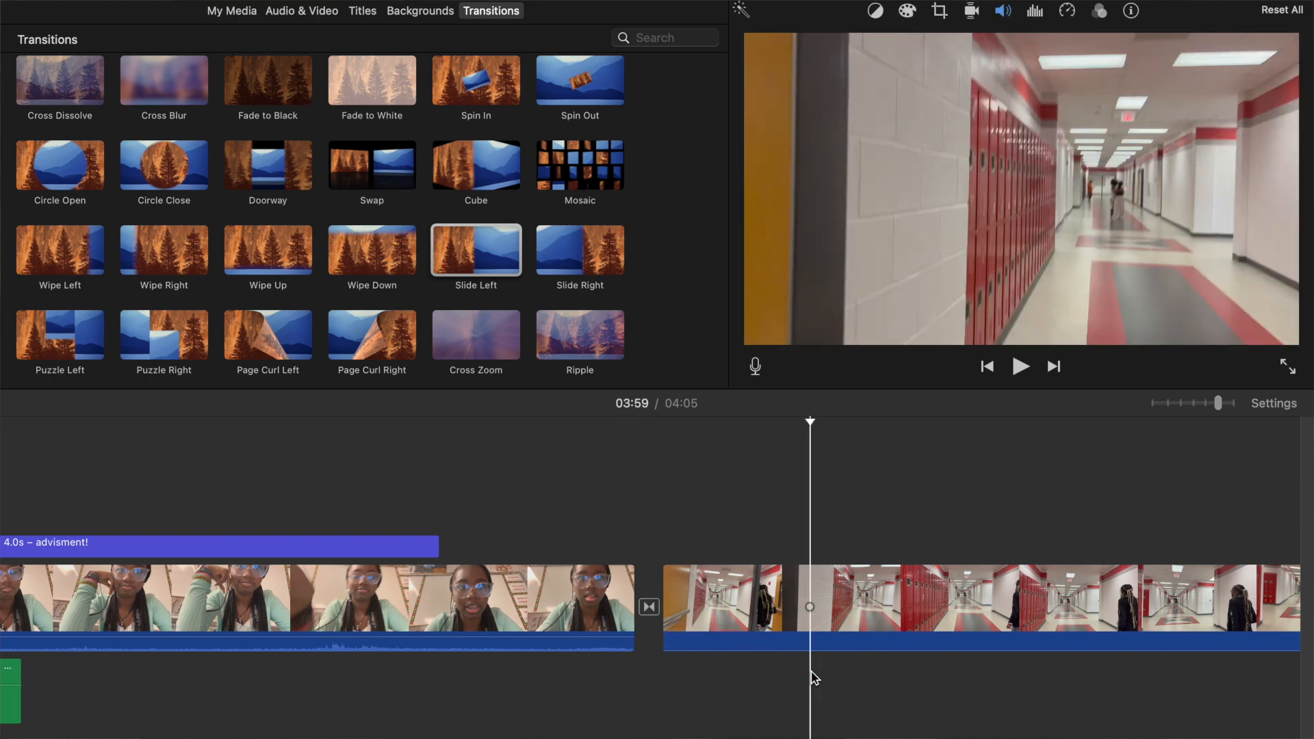
# Play back the Slide Left transition between the classroom clip and the hallway clip, repeating it from just before the cut.
pyautogui.click(567, 588)
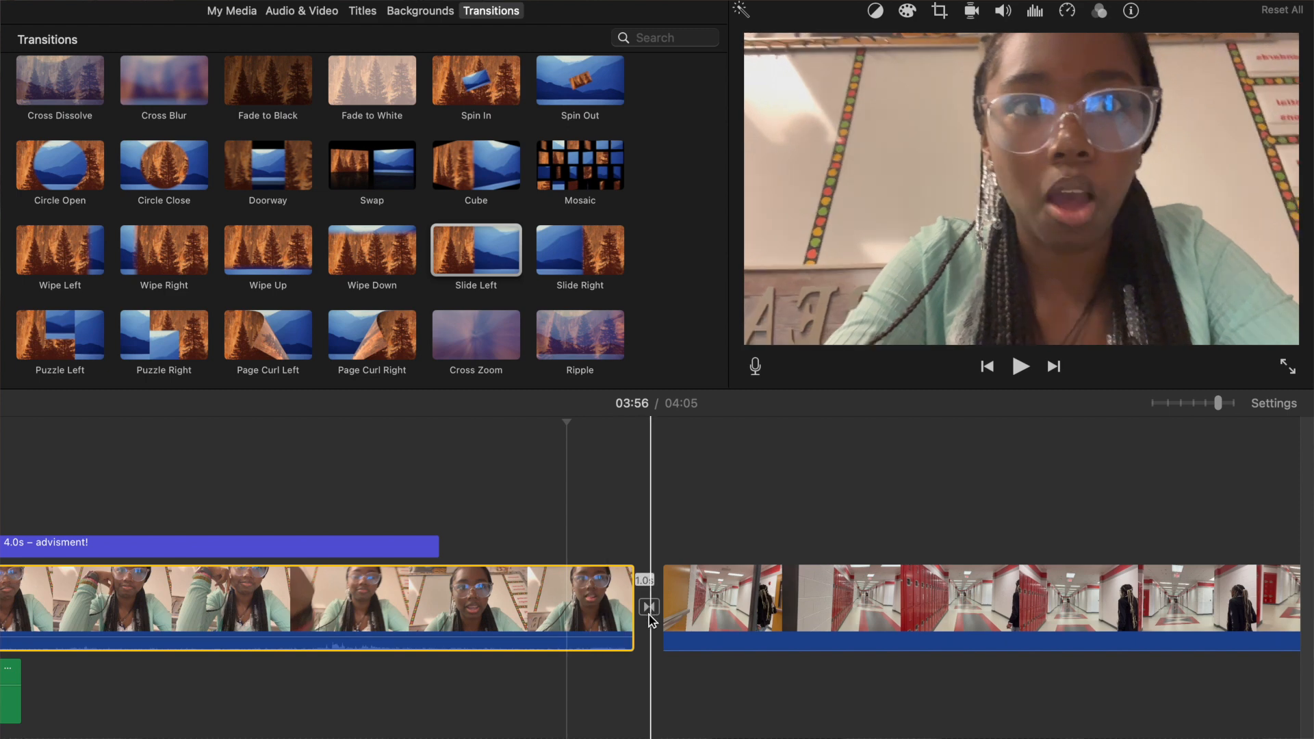
pyautogui.click(612, 558)
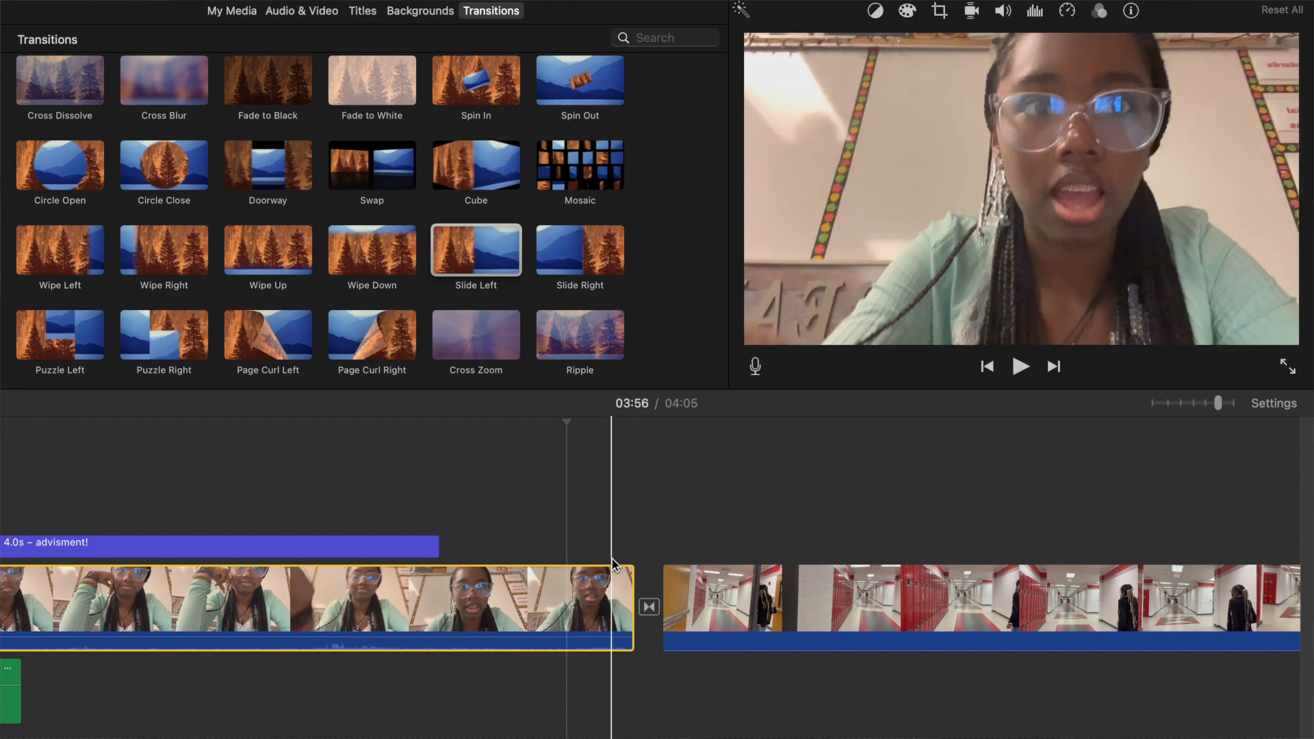
pyautogui.press('space')
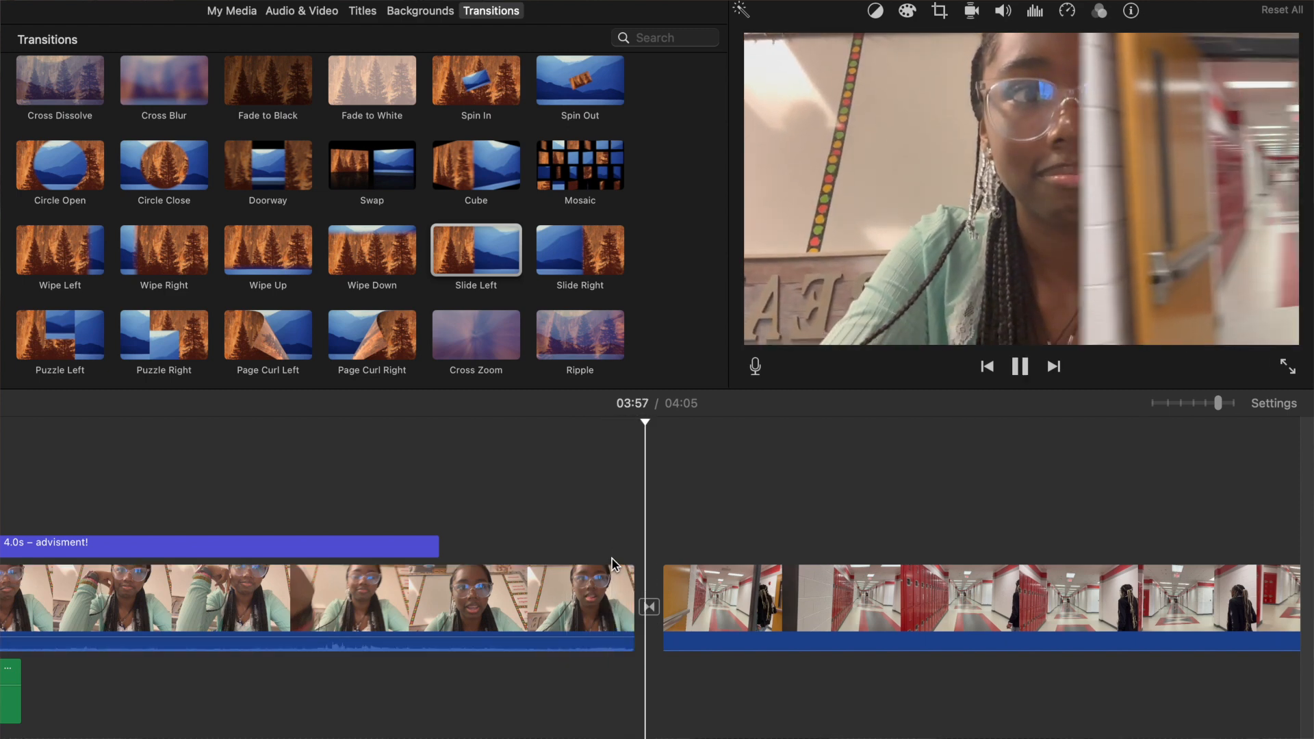
pyautogui.press('space')
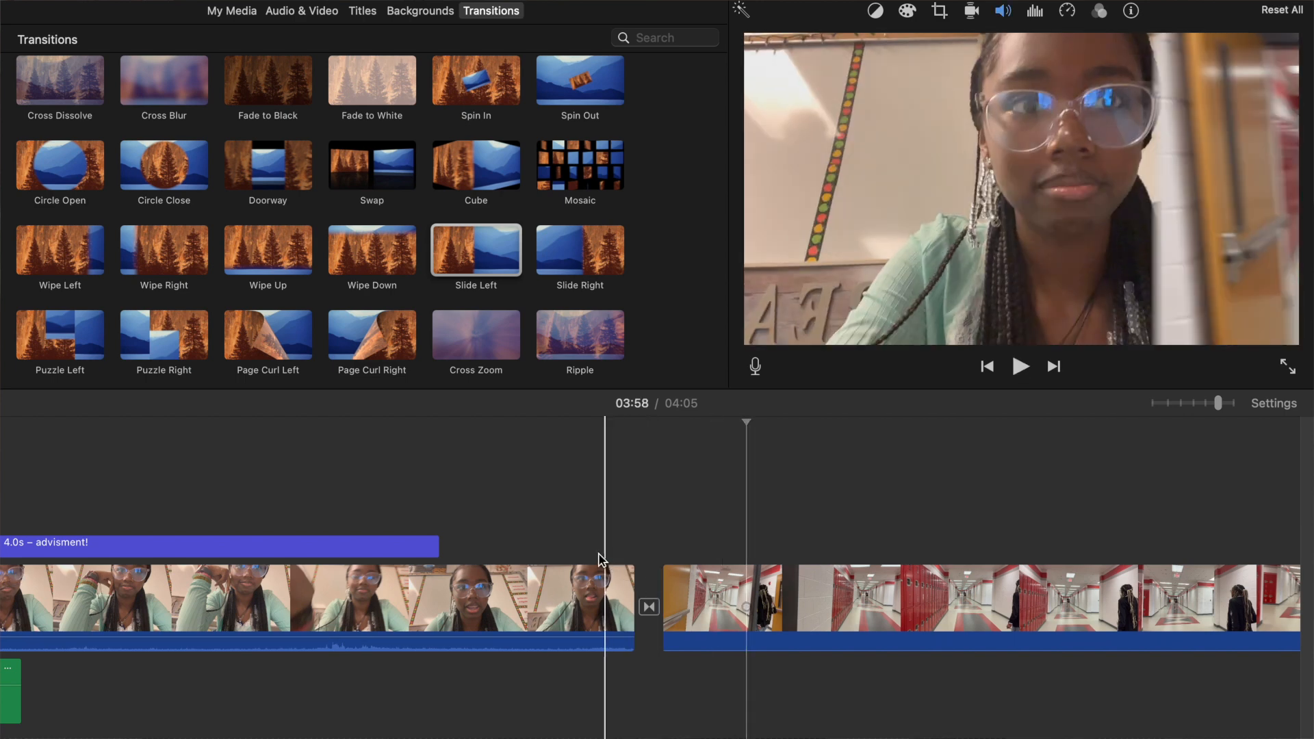
pyautogui.click(591, 557)
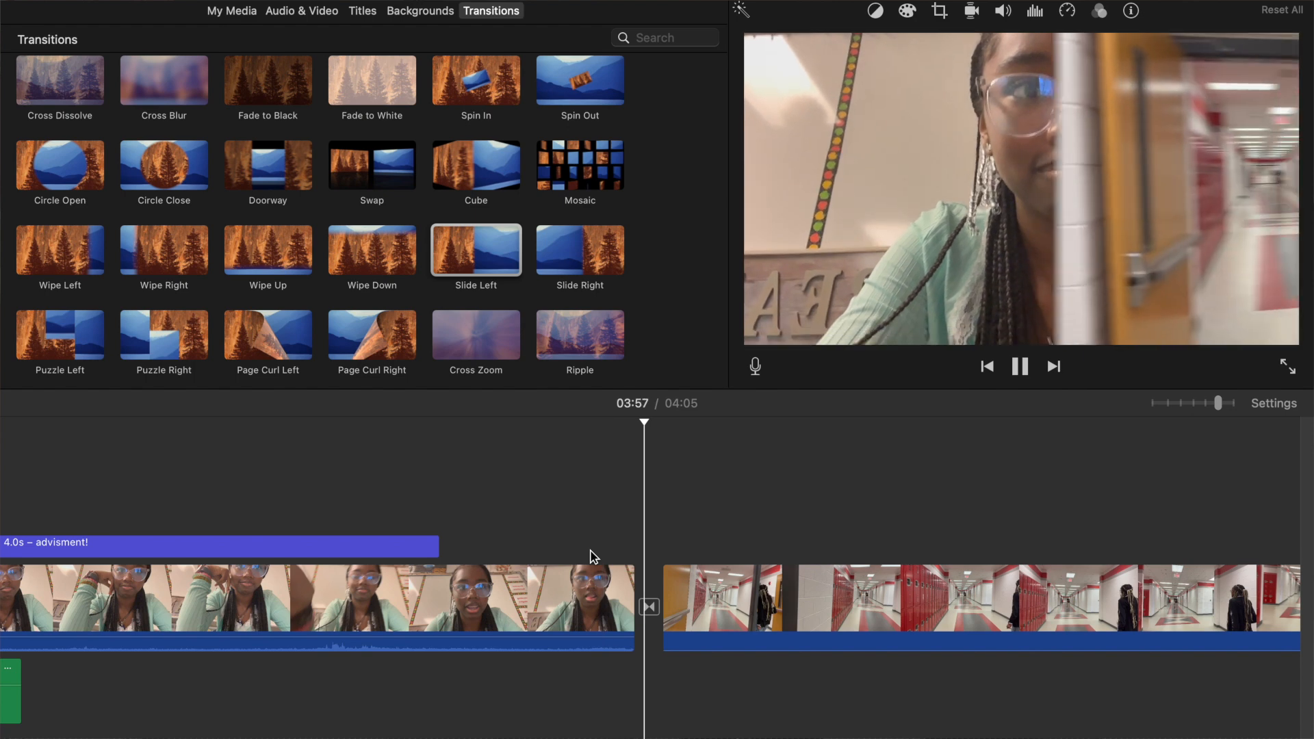
pyautogui.press('space')
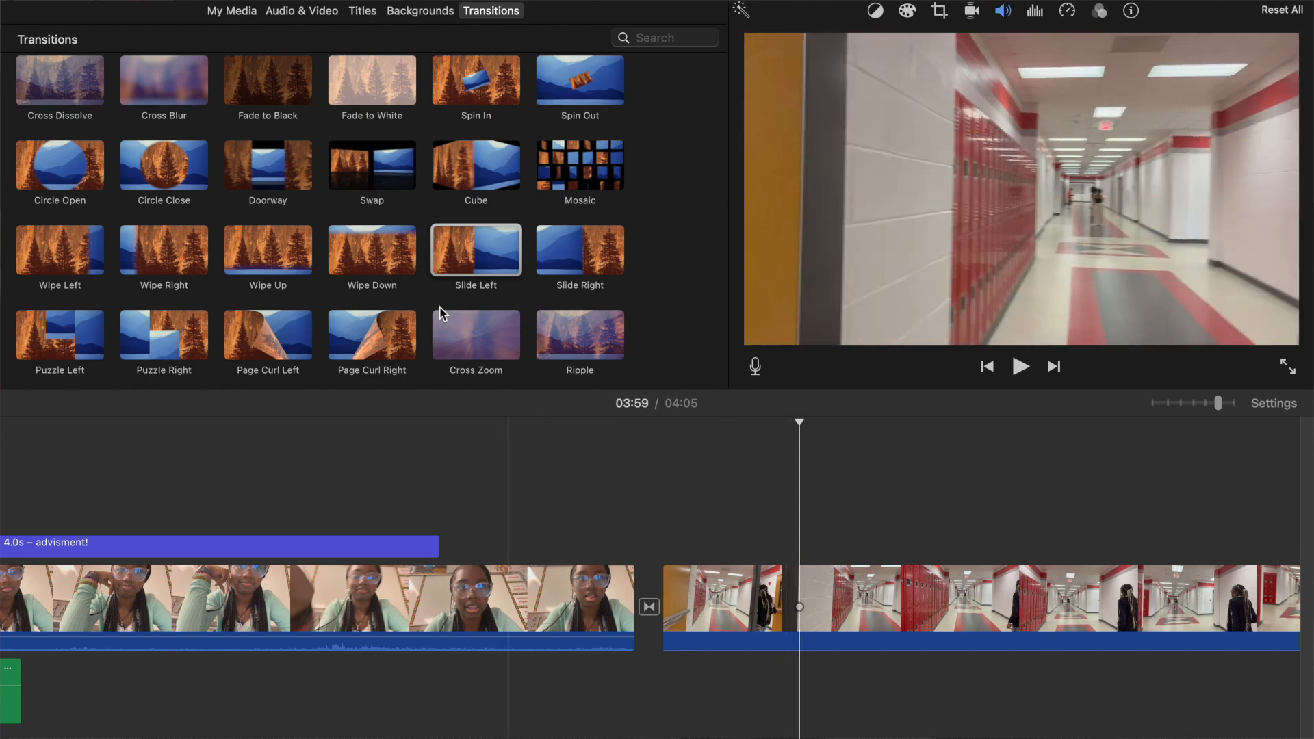
# Replace the Slide Left transition between the classroom and hallway clips with Slide Right and play it back.
pyautogui.click(650, 608)
pyautogui.press('BackSpace')
pyautogui.moveTo(549, 250); pyautogui.dragTo(659, 528)
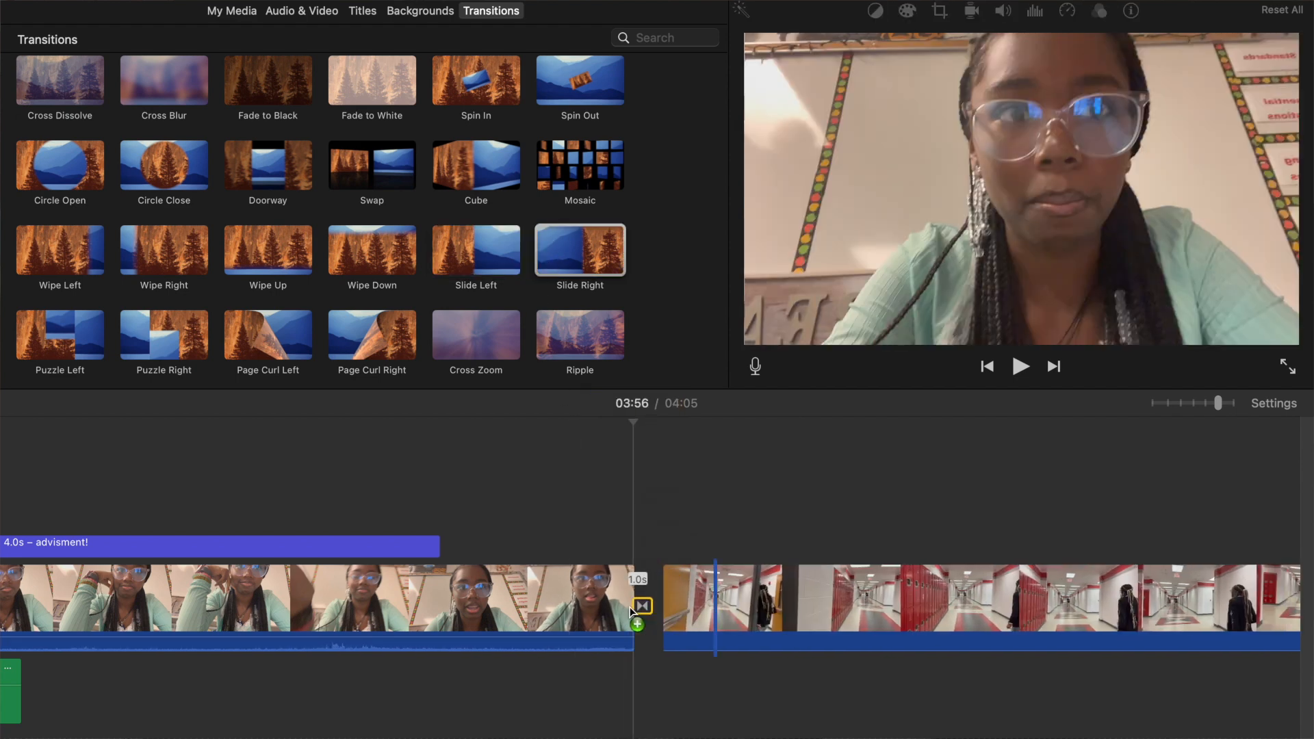
pyautogui.press('space')
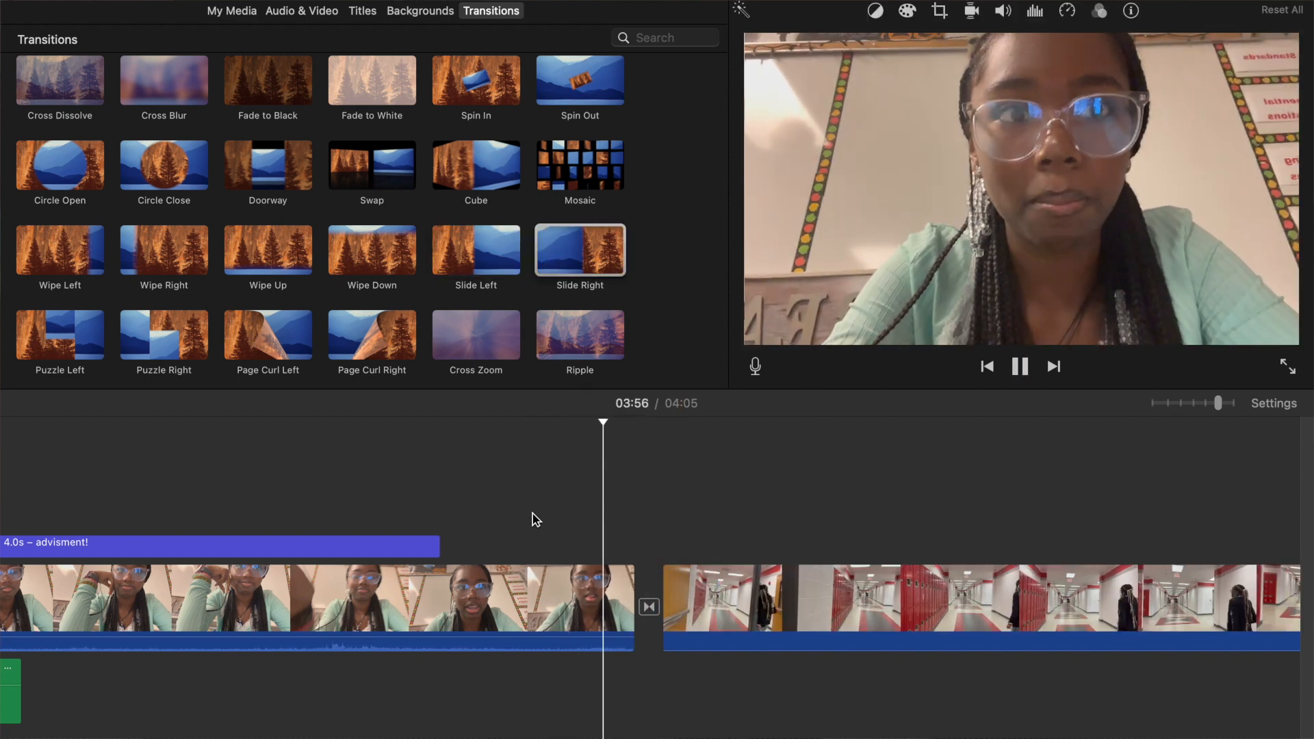